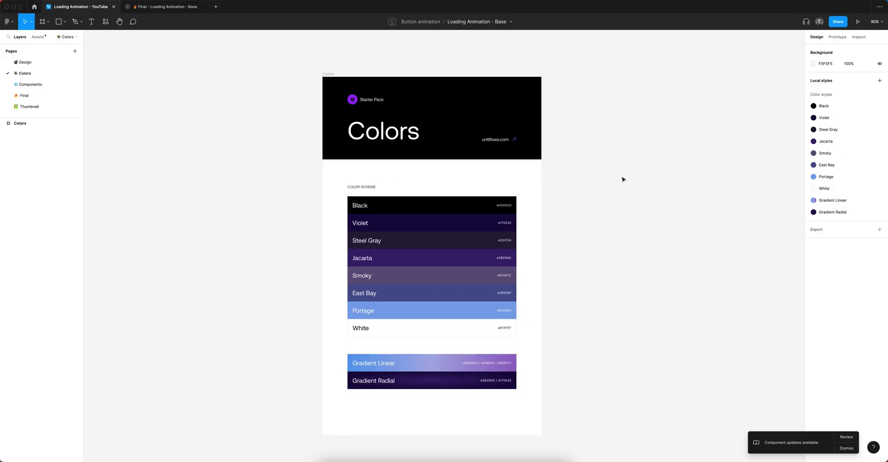
# - Browse the Components page to review its contents
pyautogui.hscroll(2, 622, 179)
pyautogui.scroll(-1, 623, 179)
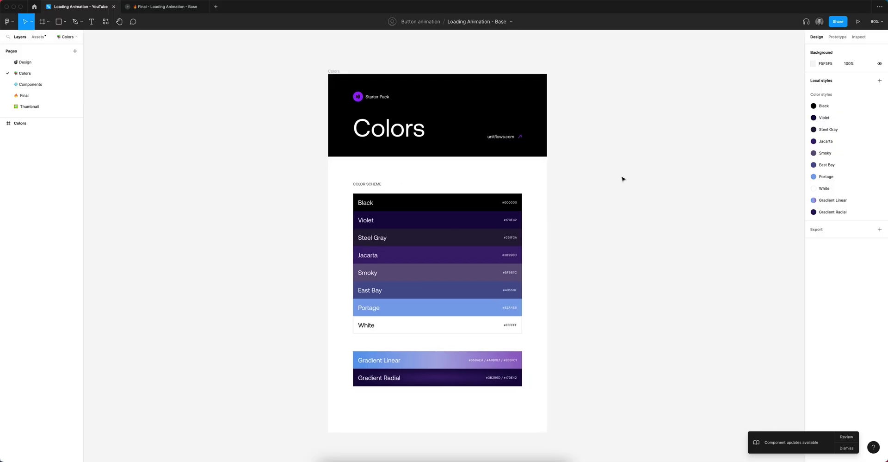
pyautogui.click(28, 84)
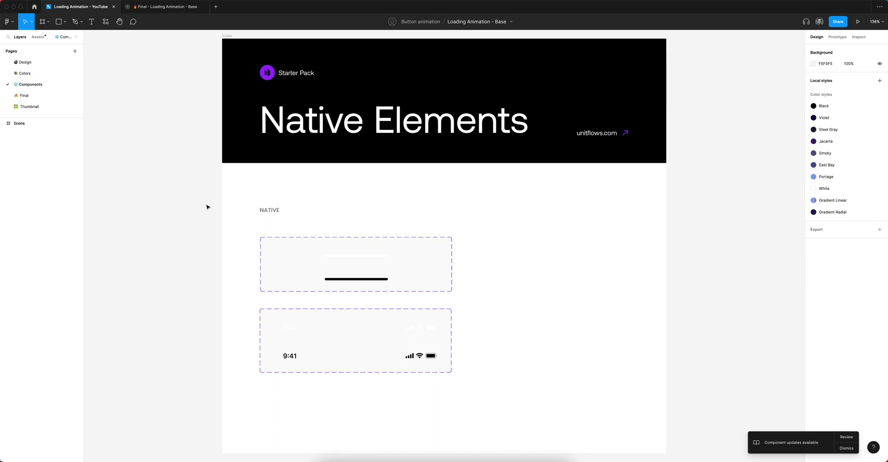
pyautogui.scroll(-3, 207, 206)
pyautogui.scroll(-2, 207, 207)
pyautogui.hscroll(-3, 210, 206)
pyautogui.hscroll(-2, 236, 180)
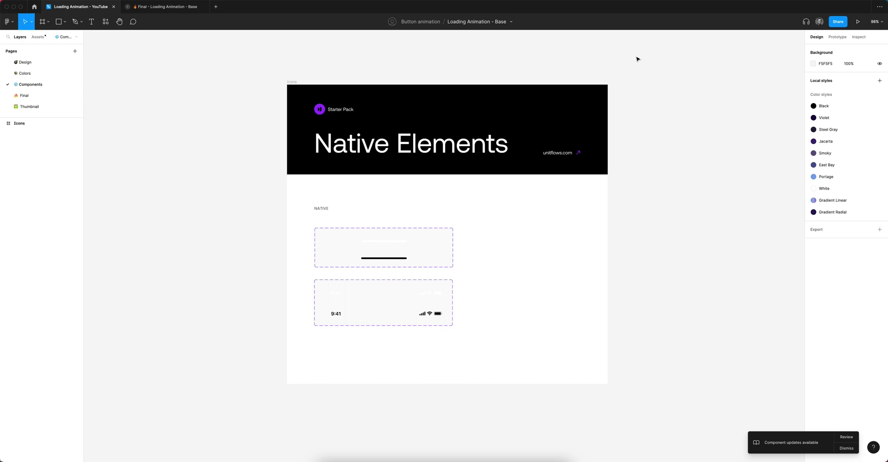
# - On the Final page, move the Base phone frame left, closer to the other frames
pyautogui.click(24, 96)
pyautogui.keyDown('ctrl'); pyautogui.scroll(-5, 545, 113); pyautogui.keyUp('ctrl')
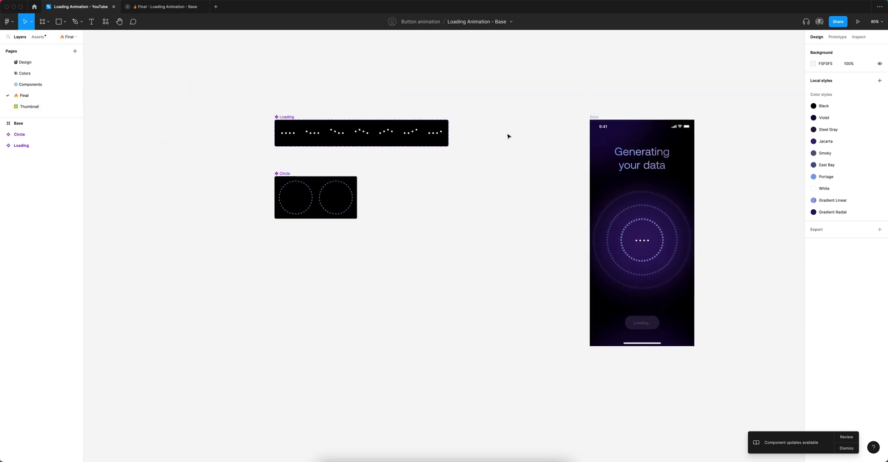
pyautogui.moveTo(594, 117); pyautogui.dragTo(478, 118)
pyautogui.click(667, 87)
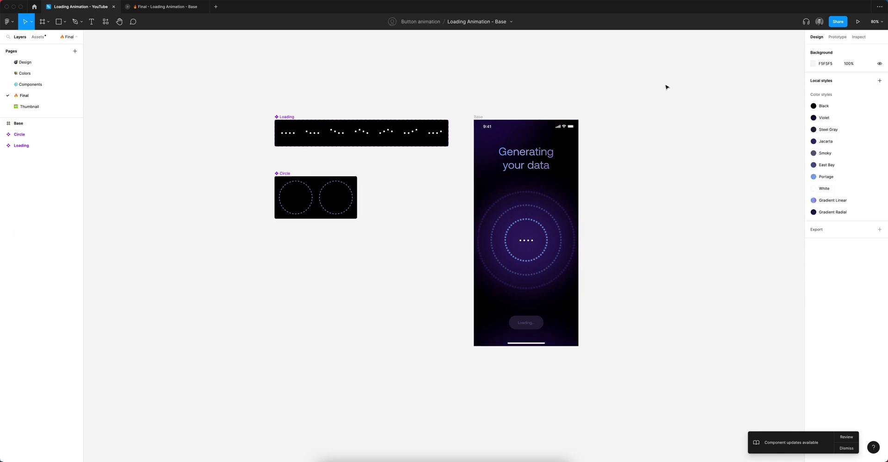
pyautogui.hscroll(2, 667, 86)
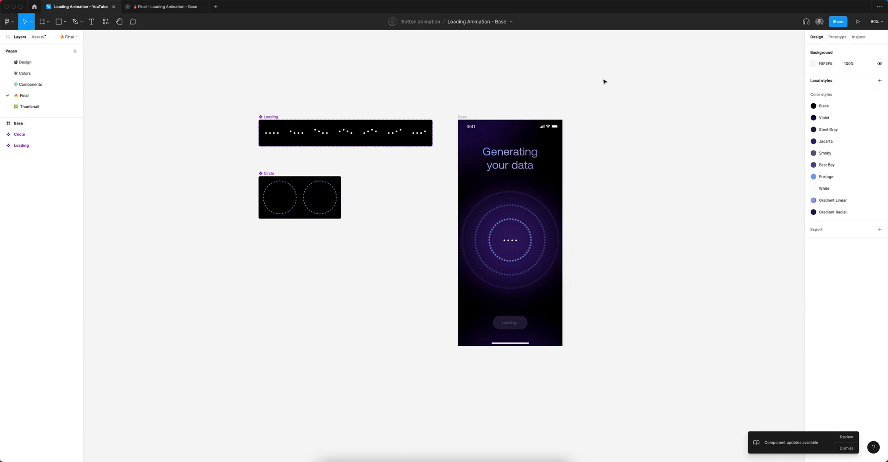
# - On the Design page, create a new frame and set it to 64×64
pyautogui.click(25, 62)
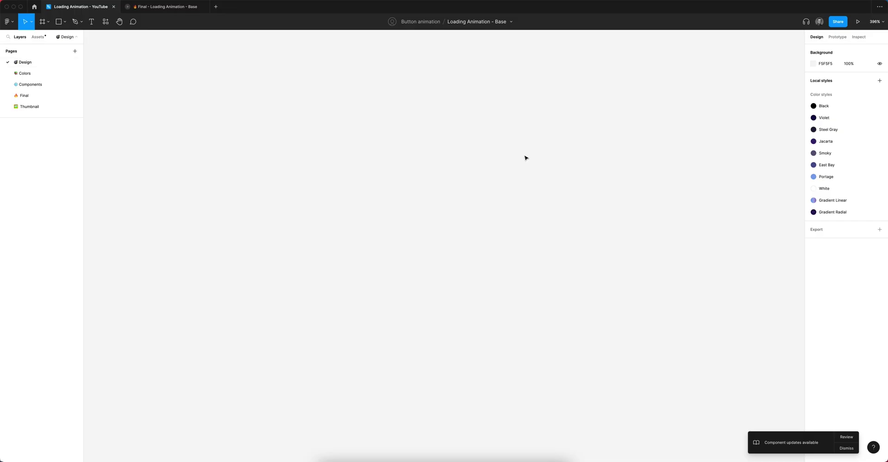
pyautogui.press('f')
pyautogui.click(385, 189)
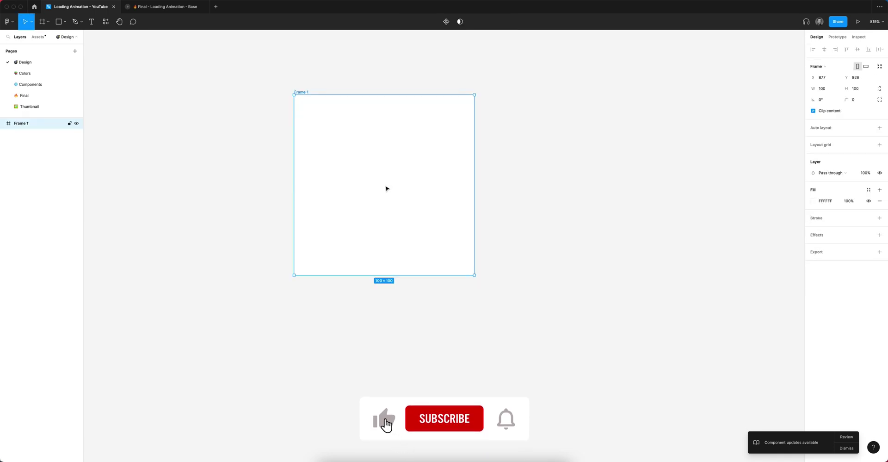
pyautogui.scroll(2, 386, 188)
pyautogui.scroll(1, 387, 188)
pyautogui.click(835, 90)
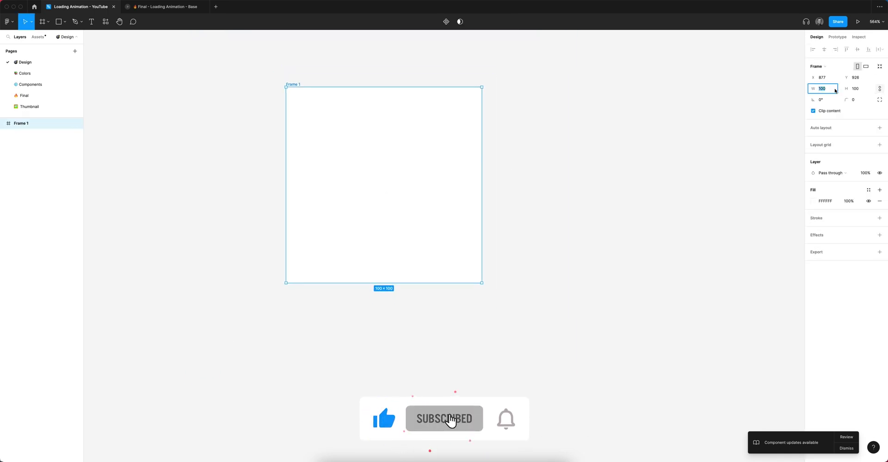
pyautogui.write('64')
pyautogui.press('Return')
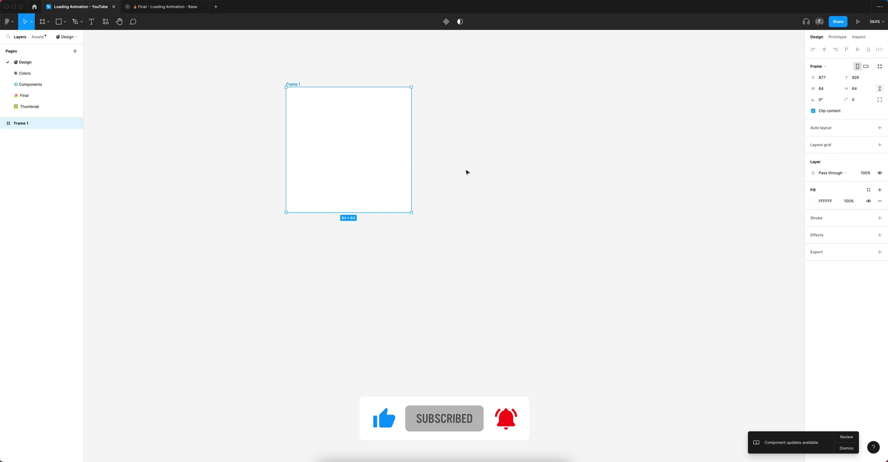
# - Fill the 64×64 frame with the Black colour style
pyautogui.scroll(5, 170, 111)
pyautogui.hotkey('shift', '2')
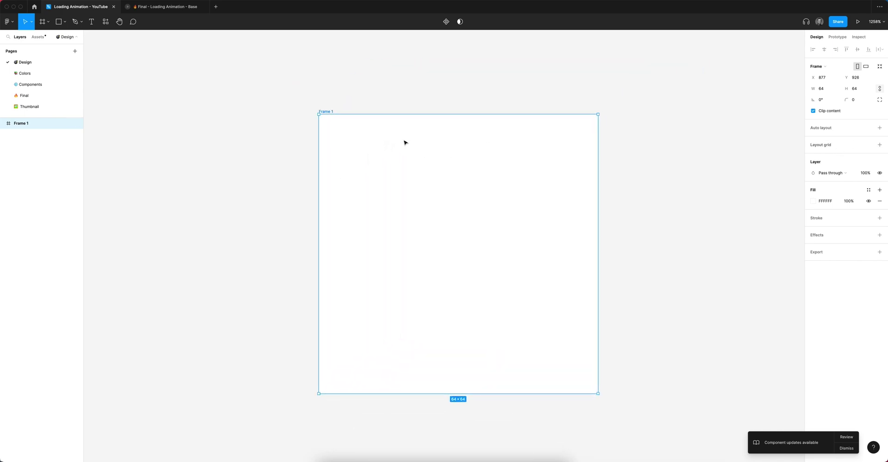
pyautogui.click(868, 190)
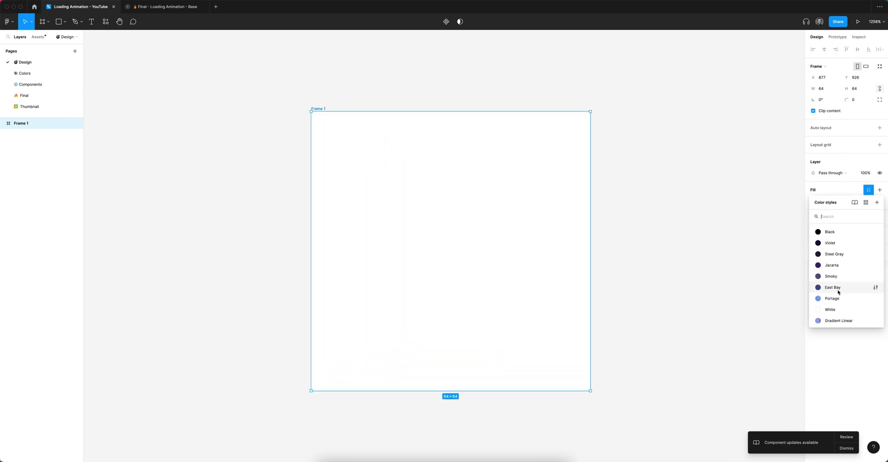
pyautogui.click(835, 236)
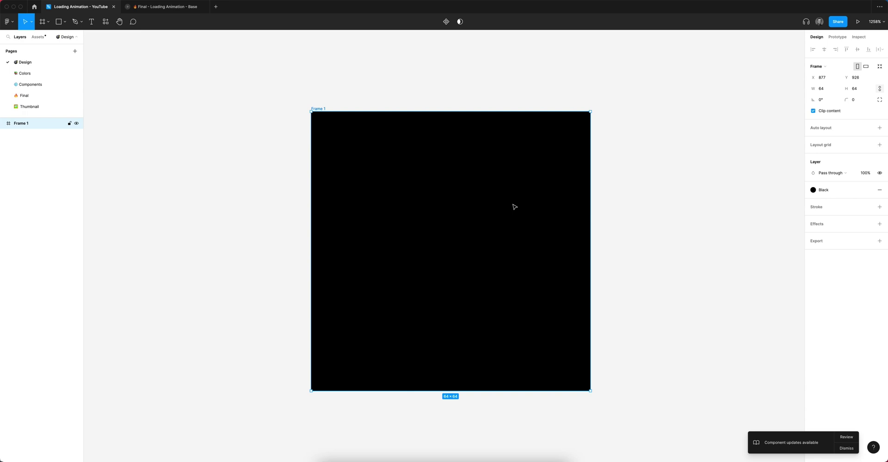
# - Draw a 6×6 dot and duplicate it into a row of four spaced 8 apart
pyautogui.press('o')
pyautogui.moveTo(351, 234); pyautogui.dragTo(377, 258)
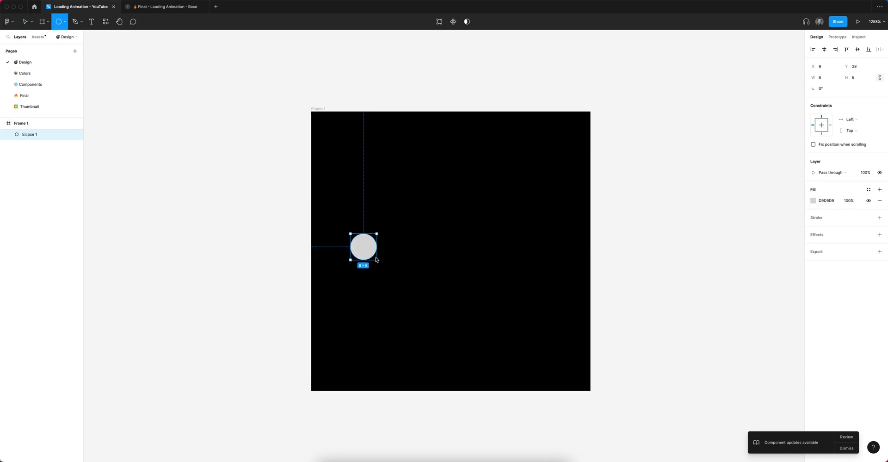
pyautogui.press('alt')
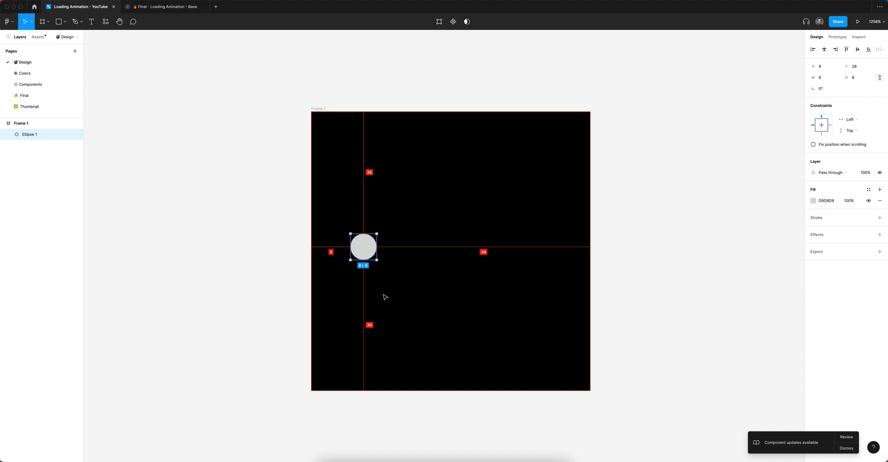
pyautogui.moveTo(360, 248); pyautogui.dragTo(416, 252)
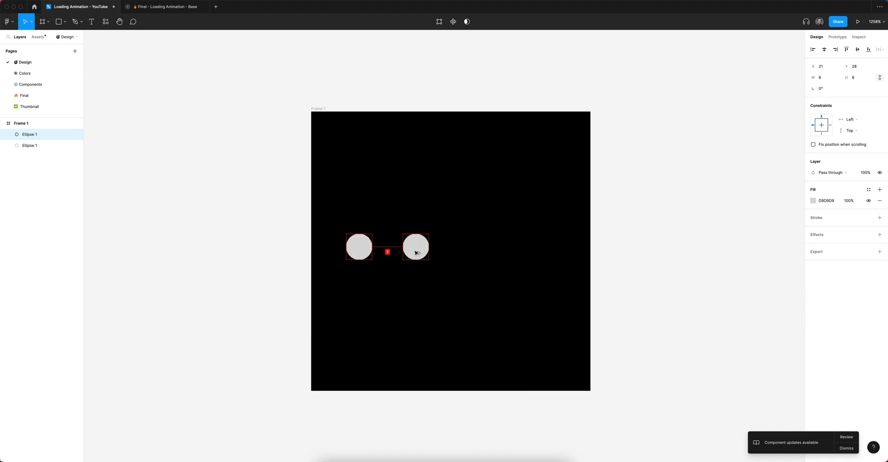
pyautogui.moveTo(419, 252); pyautogui.dragTo(423, 252)
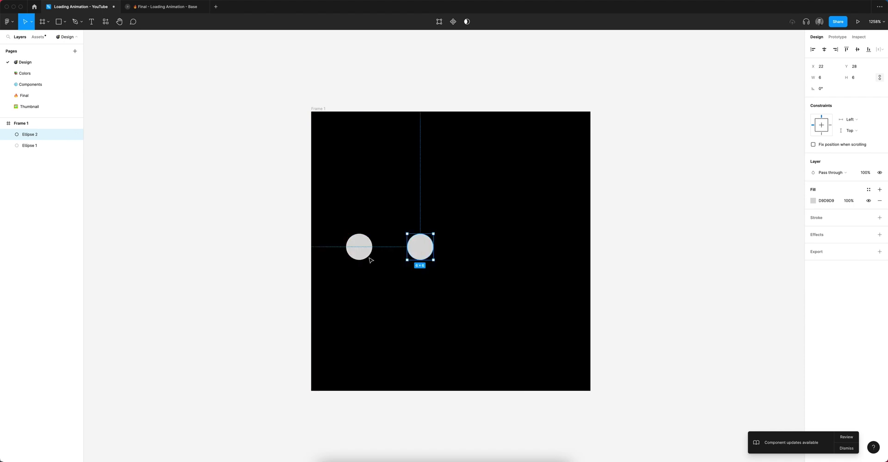
pyautogui.keyDown('shift'); pyautogui.click(360, 254); pyautogui.keyUp('shift')
pyautogui.moveTo(360, 255); pyautogui.dragTo(481, 258)
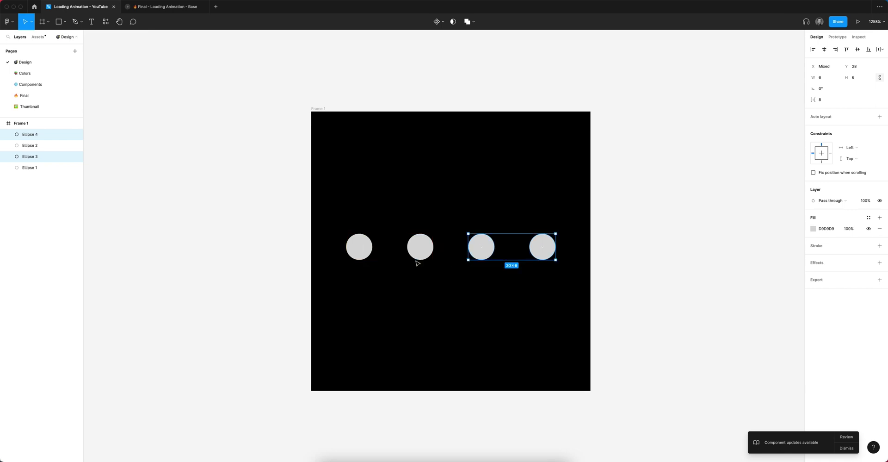
pyautogui.keyDown('shift'); pyautogui.click(418, 252); pyautogui.keyUp('shift')
# - Make all four dots White and nudge them down to centre them vertically
pyautogui.keyDown('shift'); pyautogui.click(357, 250); pyautogui.keyUp('shift')
pyautogui.click(868, 219)
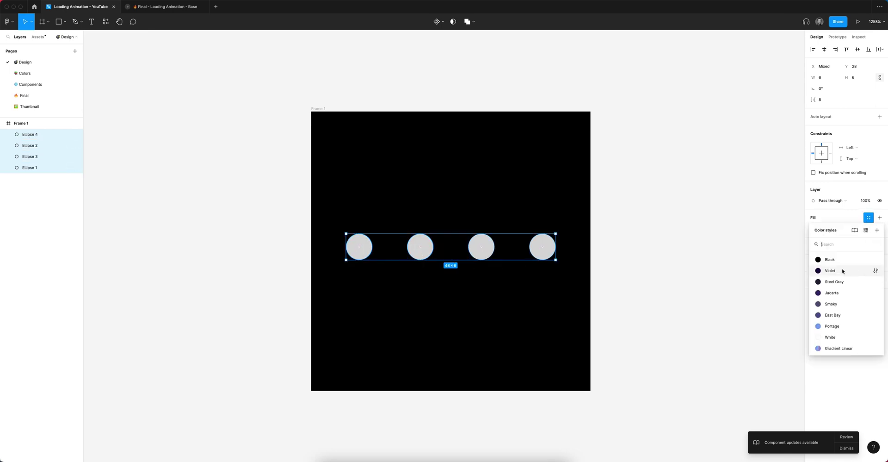
pyautogui.click(838, 271)
pyautogui.press('alt')
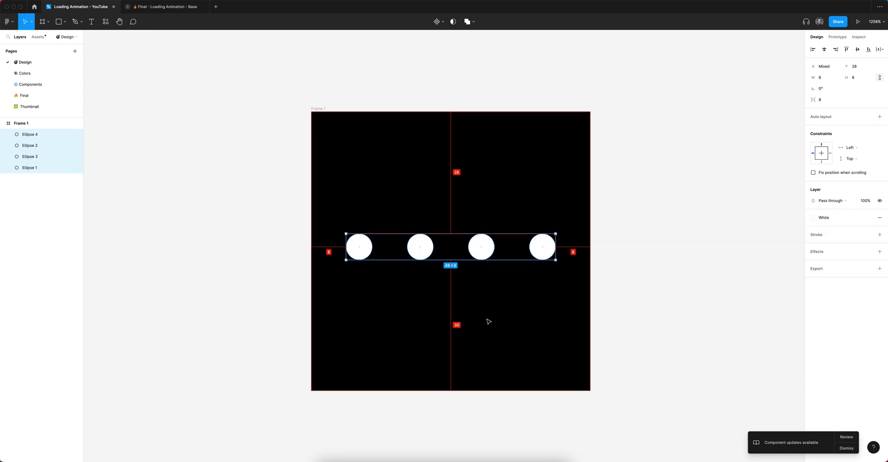
pyautogui.press('Down')
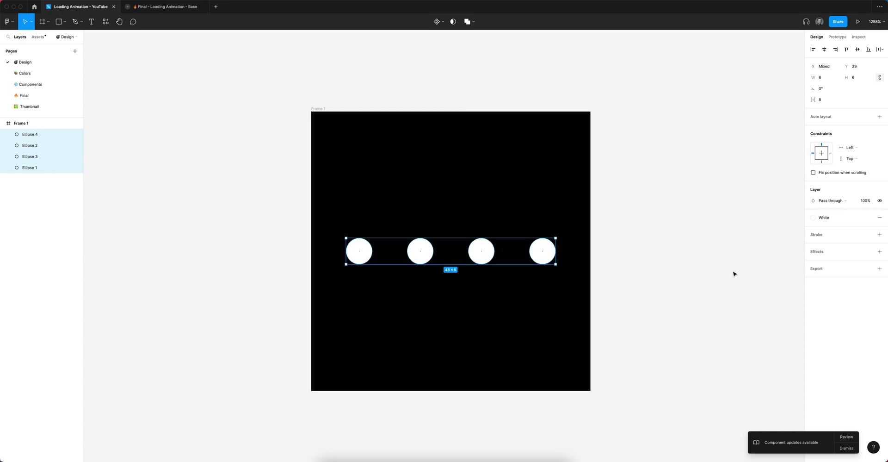
# - Show the rulers and place a horizontal guide across the dots
pyautogui.click(722, 274)
pyautogui.hotkey('shift', 'r')
pyautogui.scroll(5, 411, 264)
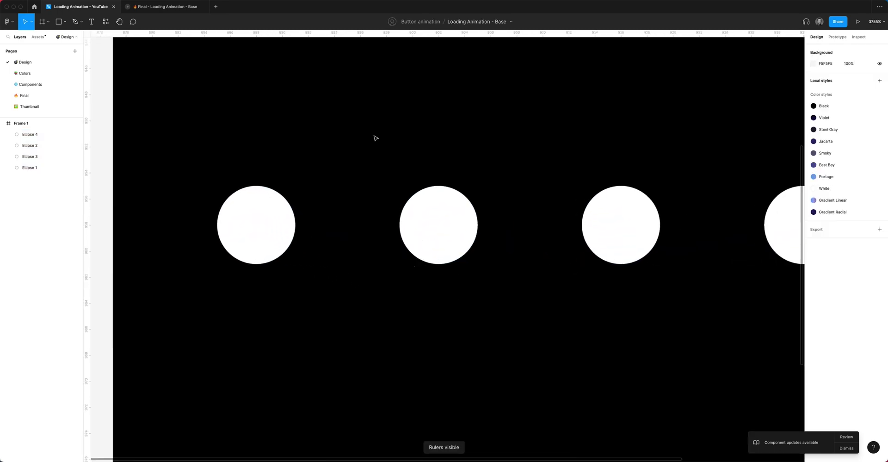
pyautogui.moveTo(346, 34); pyautogui.dragTo(264, 203)
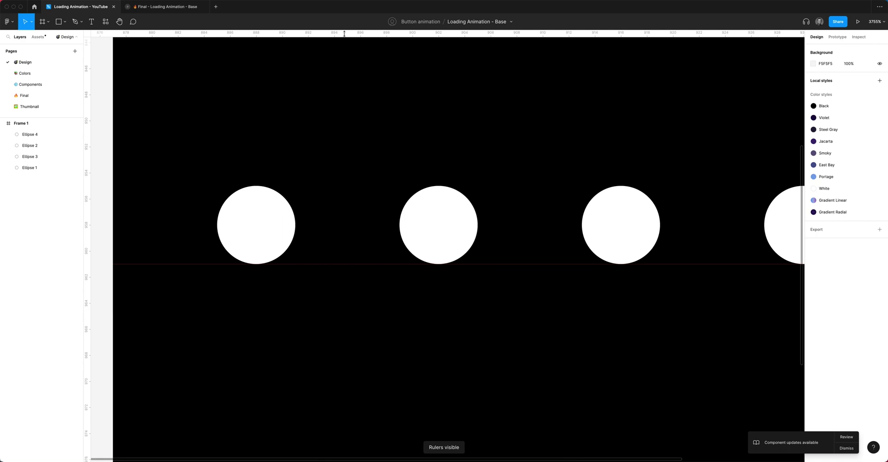
# - Stack two copies of the first dot above it, adding guides at their tops
pyautogui.click(258, 232)
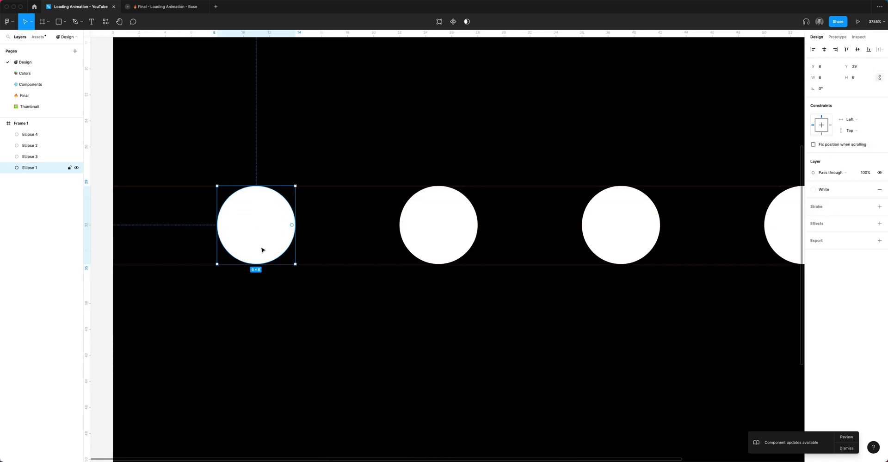
pyautogui.moveTo(262, 250)
pyautogui.mouseDown()
pyautogui.moveTo(264, 154)
pyautogui.moveTo(264, 167)
pyautogui.mouseUp()
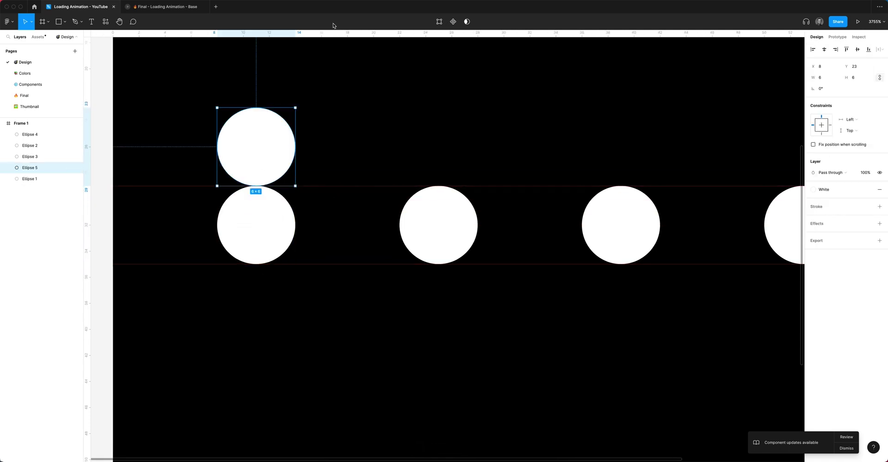
pyautogui.moveTo(332, 37); pyautogui.dragTo(313, 103)
pyautogui.click(332, 123)
pyautogui.scroll(4, 332, 186)
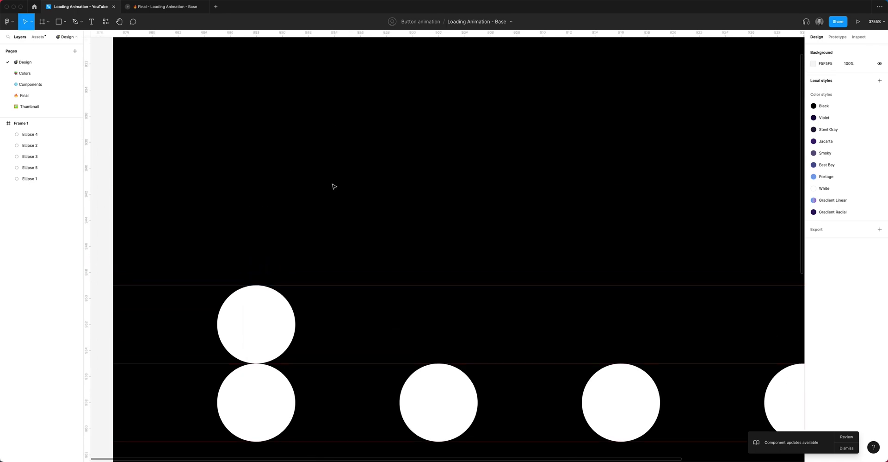
pyautogui.moveTo(258, 315); pyautogui.dragTo(258, 236)
pyautogui.click(358, 152)
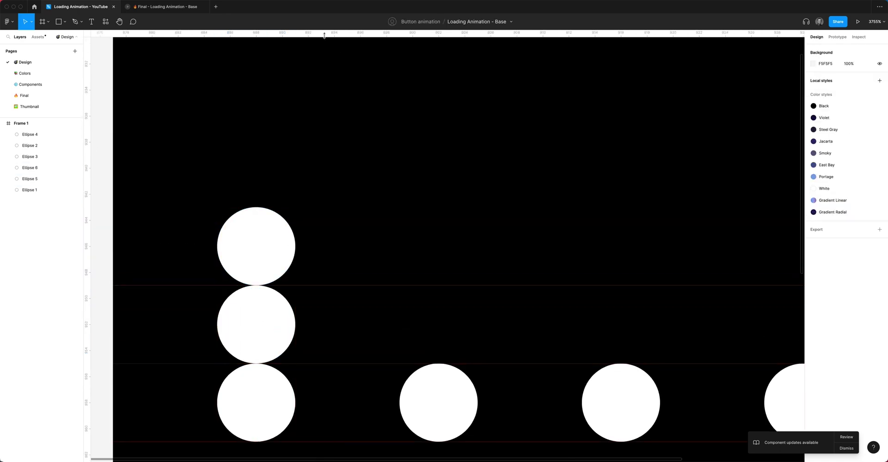
pyautogui.moveTo(325, 36); pyautogui.dragTo(307, 207)
pyautogui.scroll(-5, 307, 202)
# - Delete the extra fifth and sixth ellipses and toggle the rulers
pyautogui.click(291, 220)
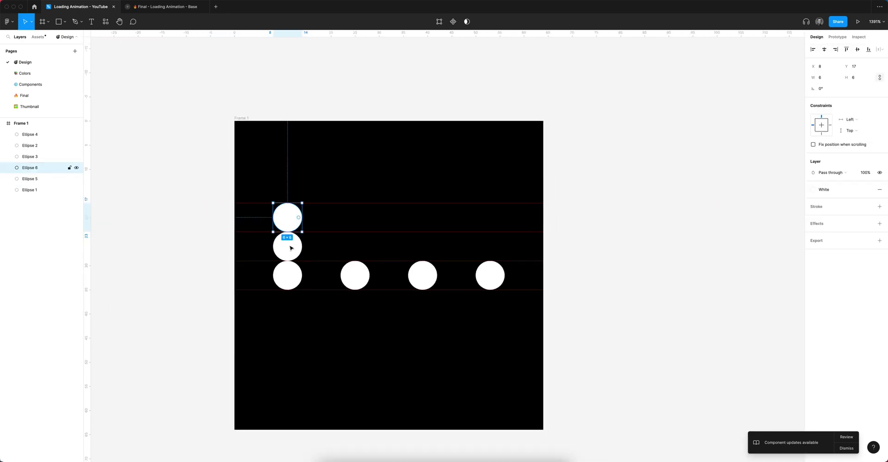
pyautogui.keyDown('shift'); pyautogui.click(291, 247); pyautogui.keyUp('shift')
pyautogui.press('Delete')
pyautogui.hotkey('shift', 'r')
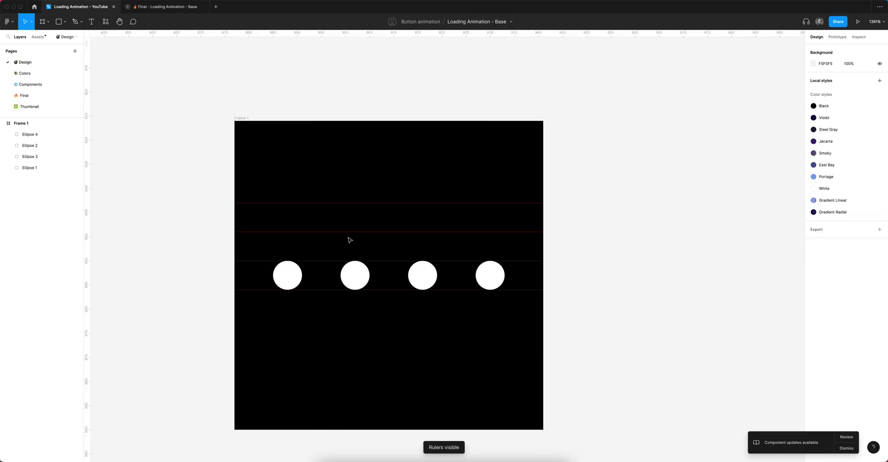
pyautogui.scroll(-4, 350, 240)
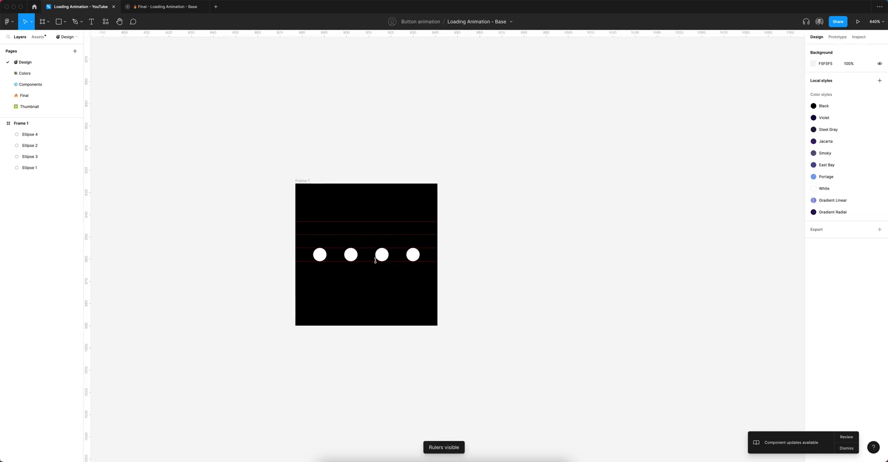
# - Duplicate Frame 1 into a second frame placed beside it
pyautogui.click(413, 254)
pyautogui.hscroll(1, 481, 292)
pyautogui.click(479, 291)
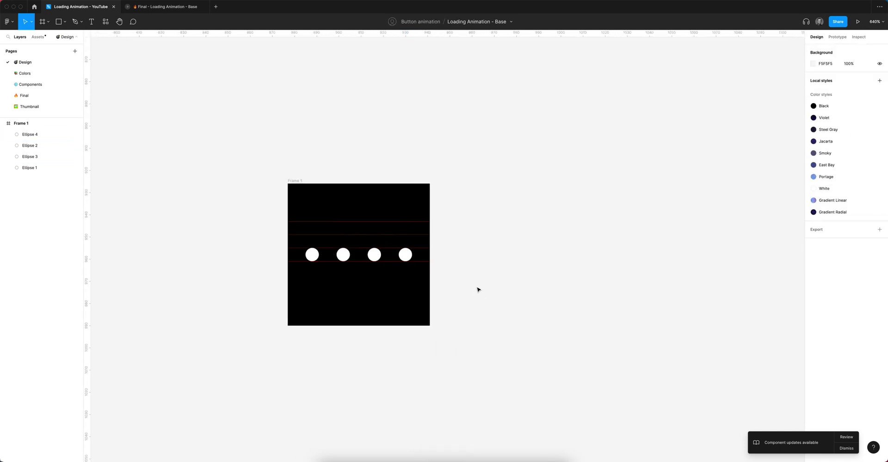
pyautogui.click(296, 182)
pyautogui.scroll(-1, 326, 186)
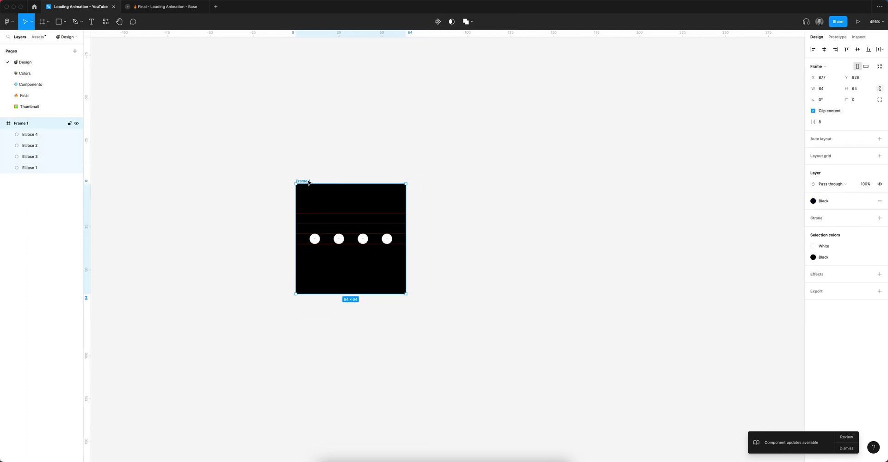
pyautogui.hotkey('ctrl', 'd')
pyautogui.moveTo(408, 185); pyautogui.dragTo(436, 185)
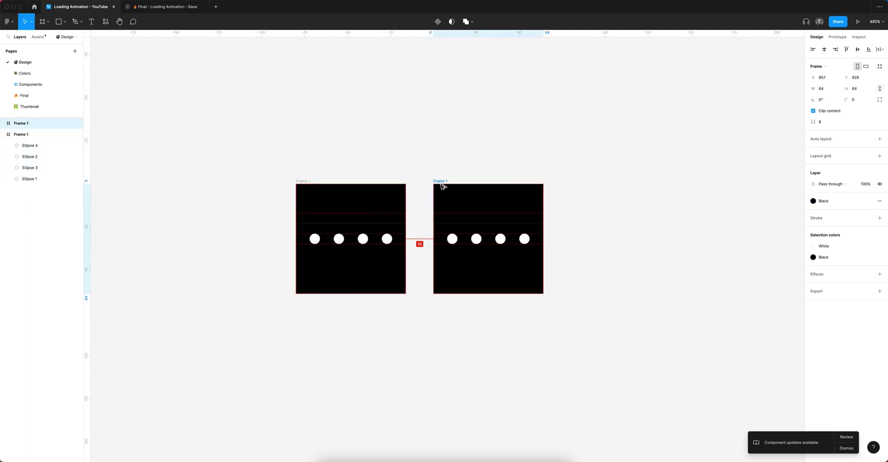
# - Duplicate groups of frames twice more until seven frames line up in a row
pyautogui.keyDown('shift'); pyautogui.click(301, 181); pyautogui.keyUp('shift')
pyautogui.hotkey('ctrl', 'd')
pyautogui.moveTo(301, 185); pyautogui.dragTo(576, 185)
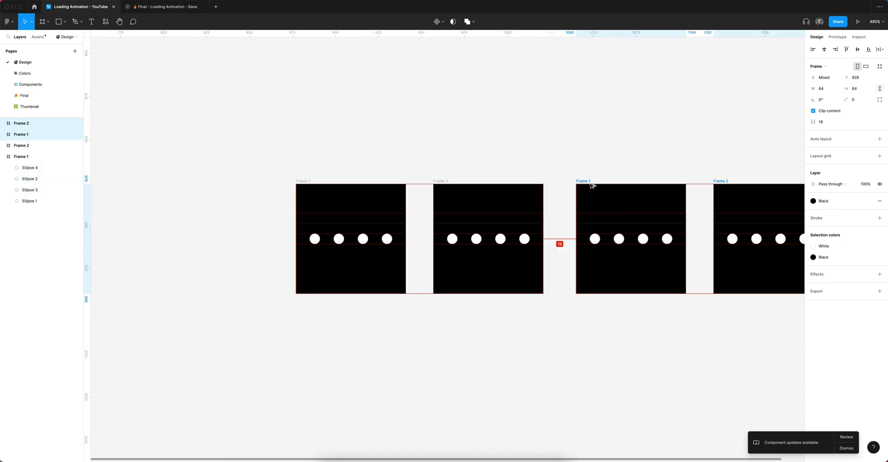
pyautogui.scroll(-2, 392, 148)
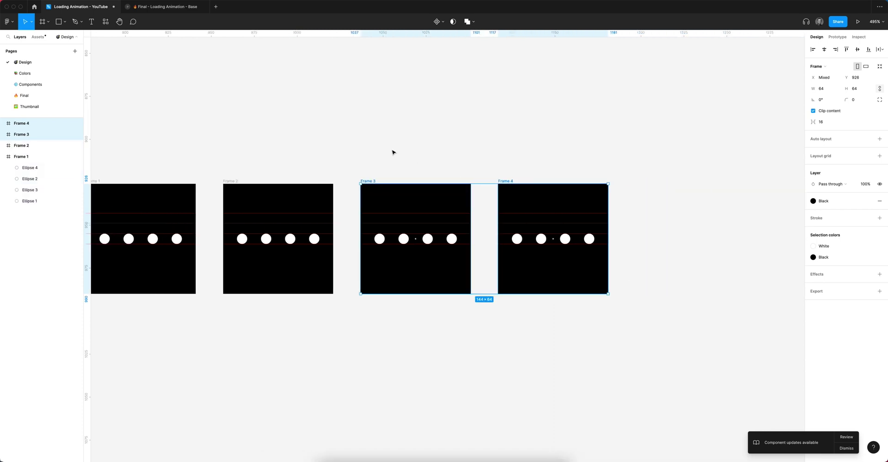
pyautogui.keyDown('shift'); pyautogui.click(287, 174); pyautogui.keyUp('shift')
pyautogui.hotkey('ctrl', 'd')
pyautogui.moveTo(477, 172); pyautogui.dragTo(587, 171)
pyautogui.scroll(-1, 487, 134)
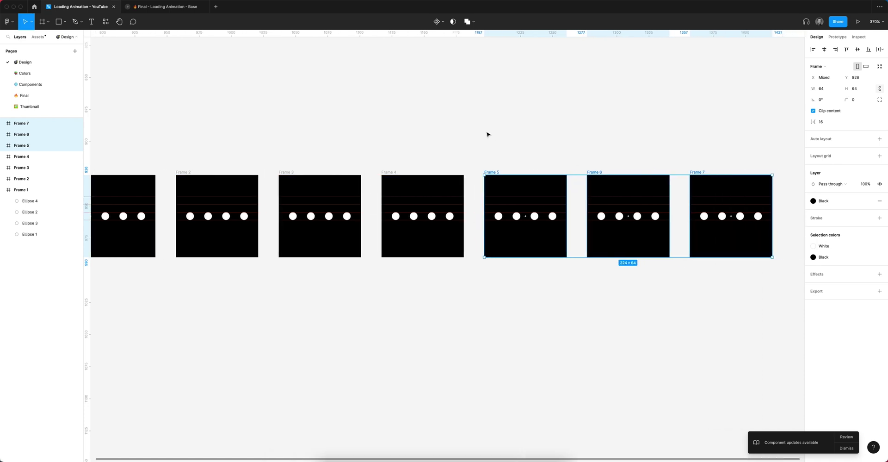
pyautogui.click(482, 138)
pyautogui.scroll(-1, 483, 137)
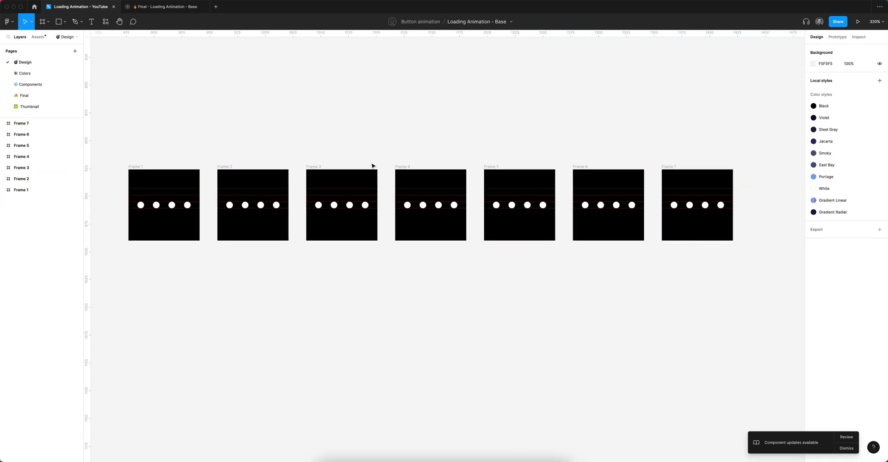
# - Raise Frame 2's first dot, then raise Frame 3's first dot highest and its second slightly
pyautogui.scroll(2, 203, 210)
pyautogui.scroll(5, 192, 150)
pyautogui.moveTo(381, 270); pyautogui.dragTo(383, 244)
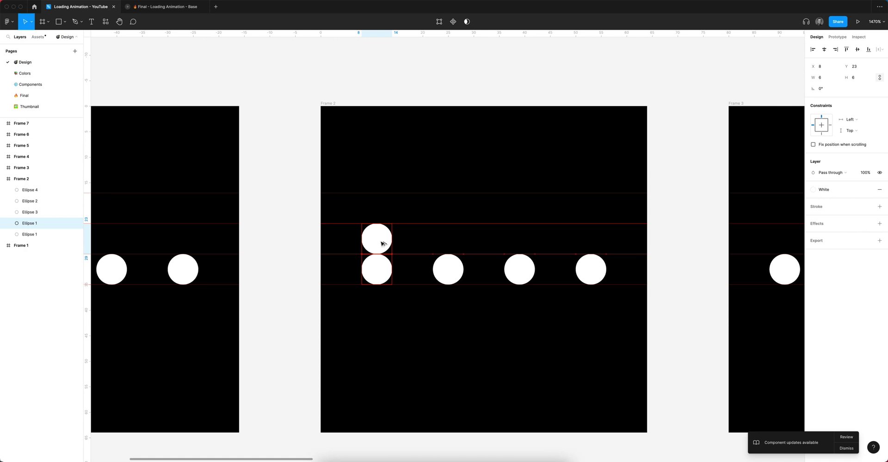
pyautogui.scroll(-3, 381, 239)
pyautogui.click(531, 120)
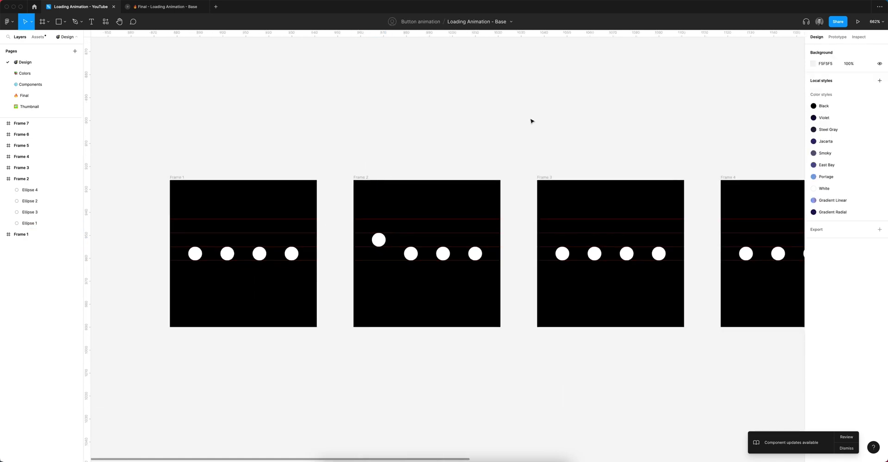
pyautogui.hscroll(2, 531, 120)
pyautogui.scroll(3, 533, 212)
pyautogui.hscroll(2, 533, 212)
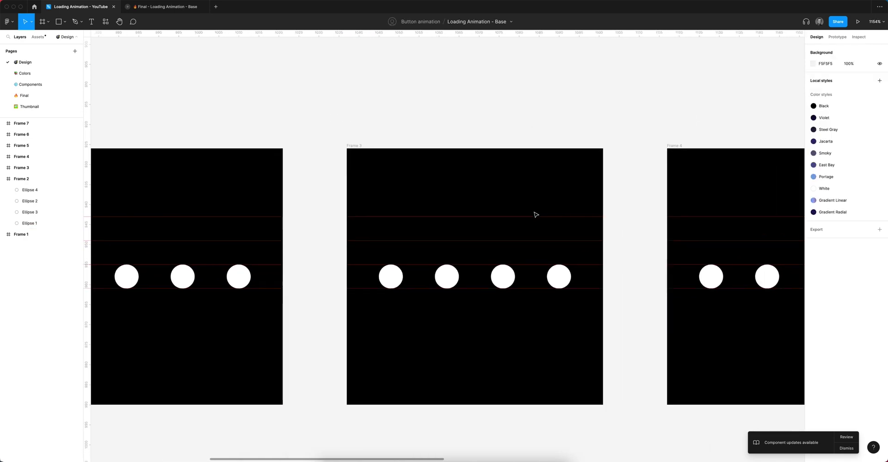
pyautogui.scroll(-1, 533, 211)
pyautogui.hscroll(2, 533, 210)
pyautogui.moveTo(354, 244); pyautogui.dragTo(356, 202)
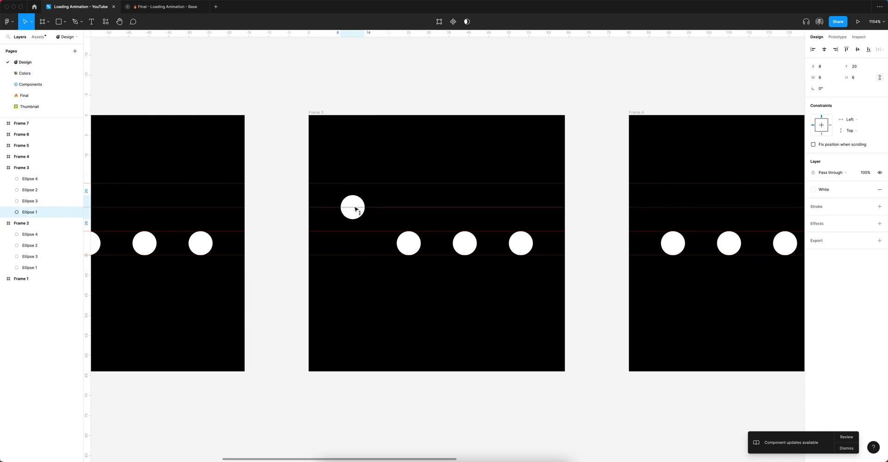
pyautogui.moveTo(408, 244); pyautogui.dragTo(411, 226)
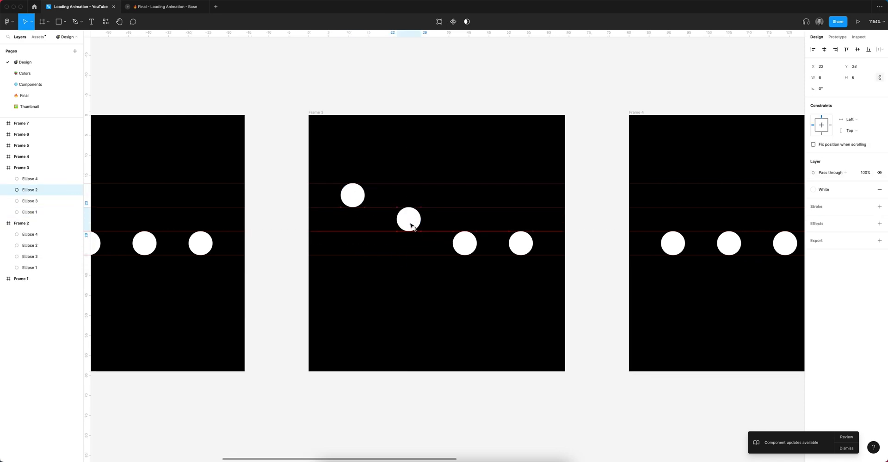
# - In Frame 4, raise the second dot highest and lift the first and third slightly
pyautogui.hscroll(3, 435, 343)
pyautogui.hscroll(4, 435, 342)
pyautogui.hscroll(1, 435, 343)
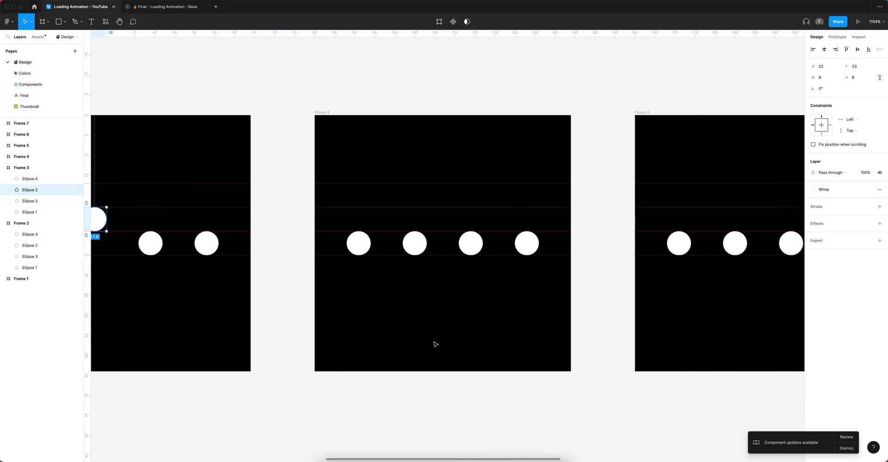
pyautogui.click(453, 108)
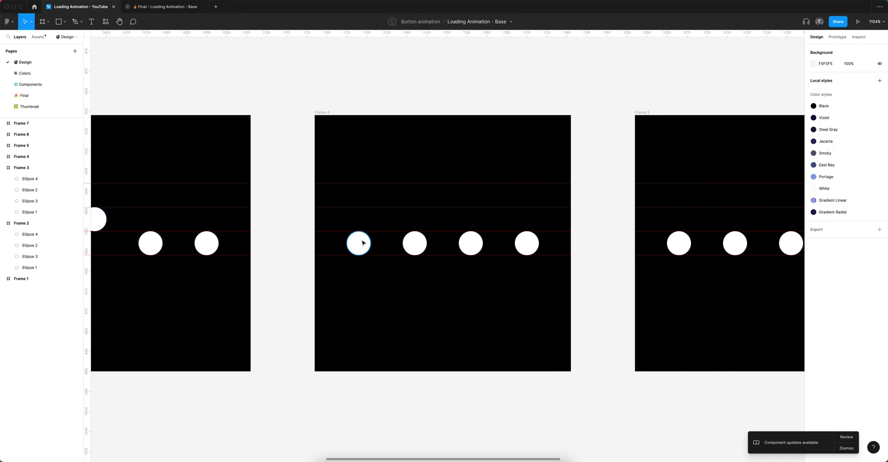
pyautogui.moveTo(361, 242); pyautogui.dragTo(362, 219)
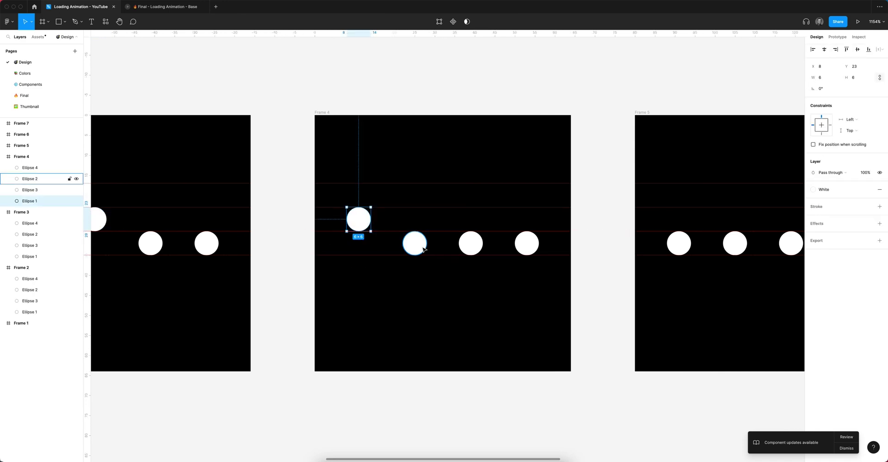
pyautogui.moveTo(424, 250); pyautogui.dragTo(424, 202)
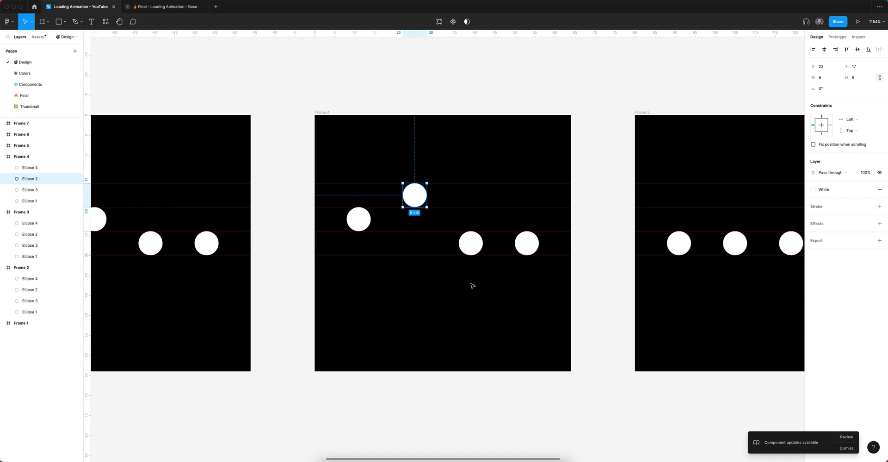
pyautogui.moveTo(470, 243); pyautogui.dragTo(471, 219)
# - In Frame 5, raise the third dot highest and lift the second and fourth slightly
pyautogui.hscroll(5, 509, 333)
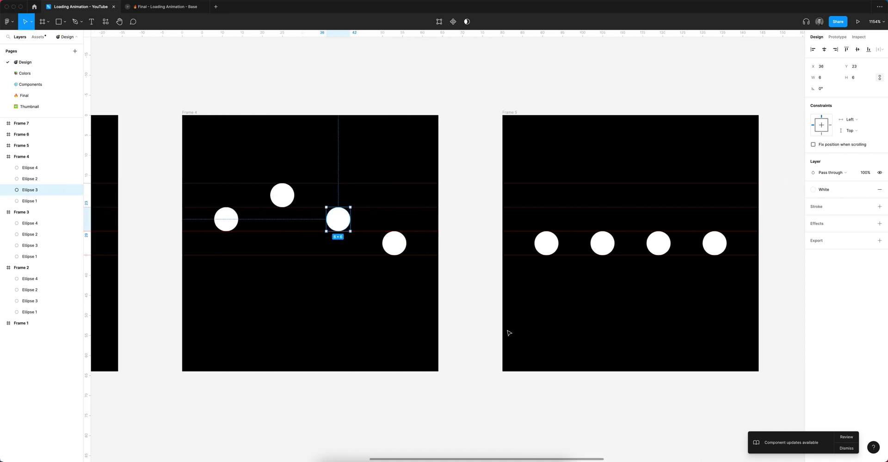
pyautogui.hscroll(2, 509, 333)
pyautogui.hscroll(5, 519, 99)
pyautogui.hscroll(2, 459, 205)
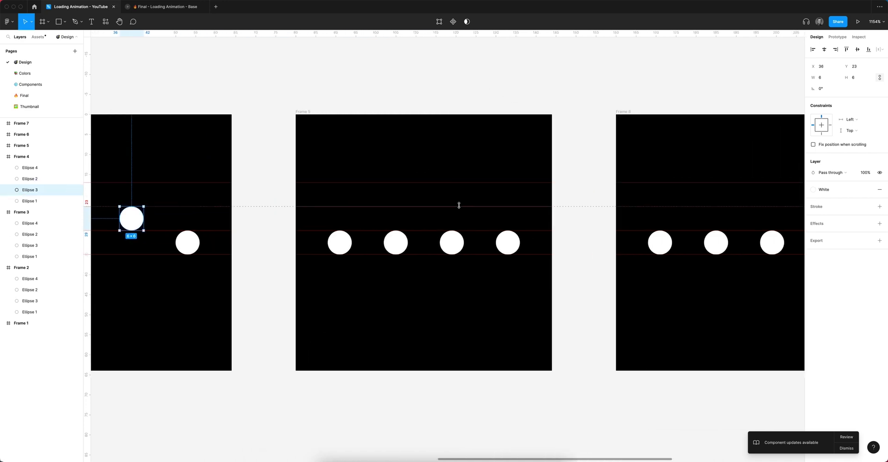
pyautogui.moveTo(396, 244); pyautogui.dragTo(396, 220)
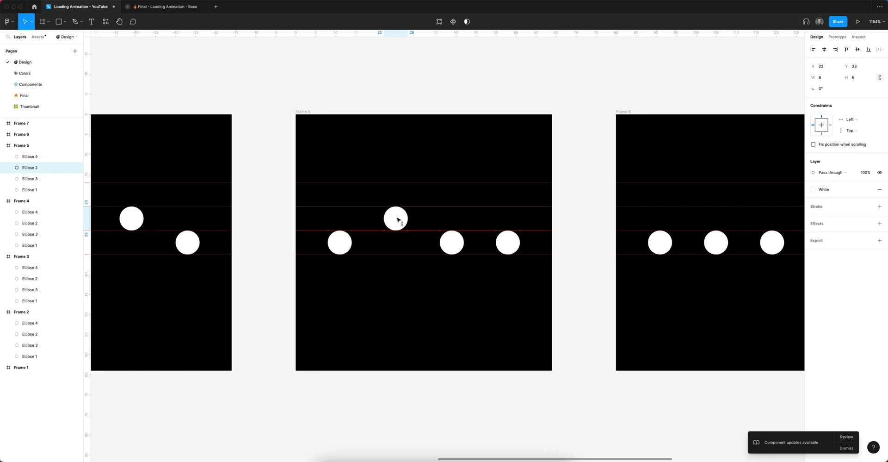
pyautogui.moveTo(455, 250); pyautogui.dragTo(455, 201)
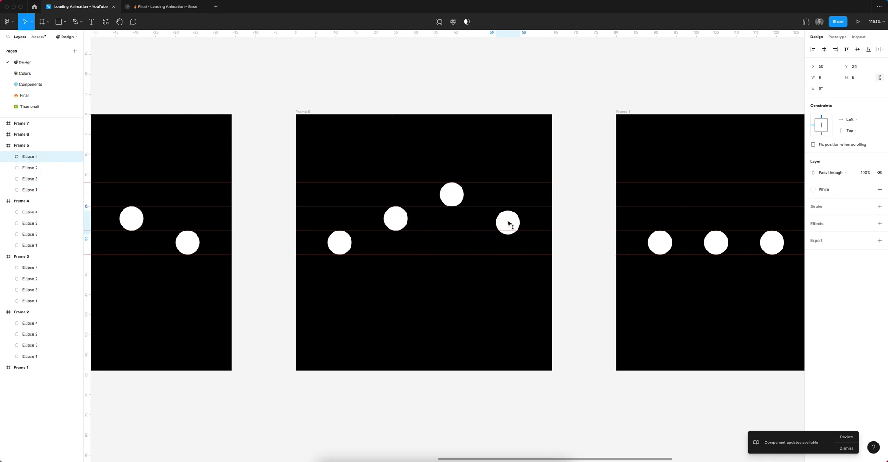
pyautogui.moveTo(508, 243); pyautogui.dragTo(508, 219)
# - Raise Frame 6's fourth dot highest with its third lifted, and lift Frame 7's fourth dot slightly
pyautogui.hscroll(5, 525, 286)
pyautogui.hscroll(5, 525, 285)
pyautogui.hscroll(1, 526, 285)
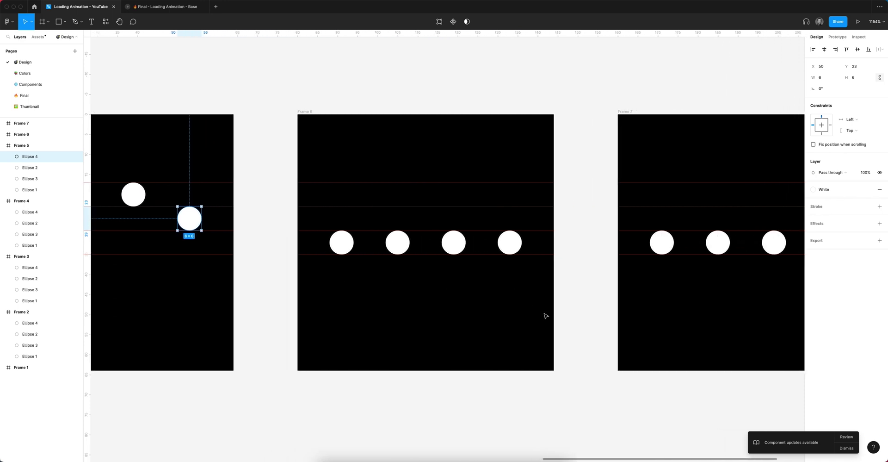
pyautogui.moveTo(455, 246); pyautogui.dragTo(455, 225)
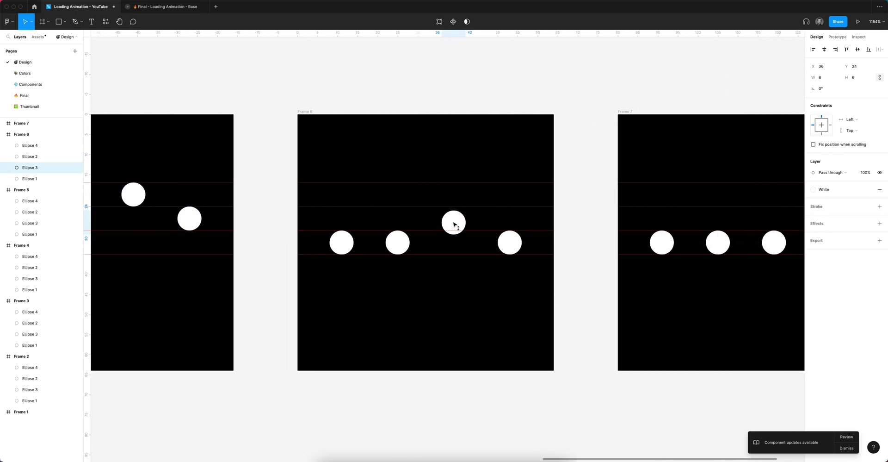
pyautogui.moveTo(510, 244); pyautogui.dragTo(510, 192)
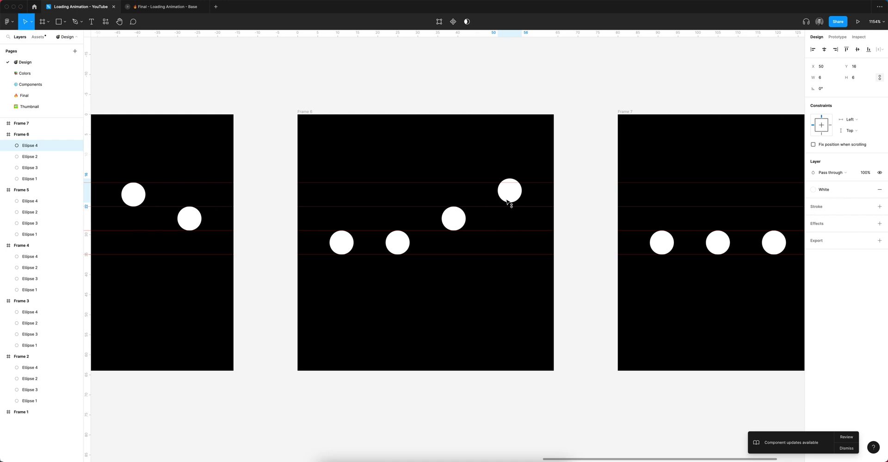
pyautogui.hscroll(7, 536, 272)
pyautogui.hscroll(5, 537, 272)
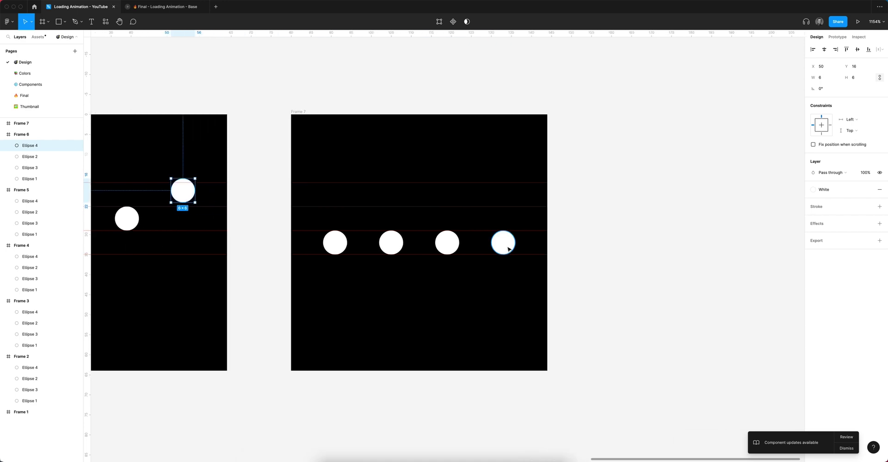
pyautogui.moveTo(506, 245); pyautogui.dragTo(508, 222)
pyautogui.click(634, 270)
pyautogui.scroll(-5, 629, 303)
pyautogui.scroll(-3, 486, 236)
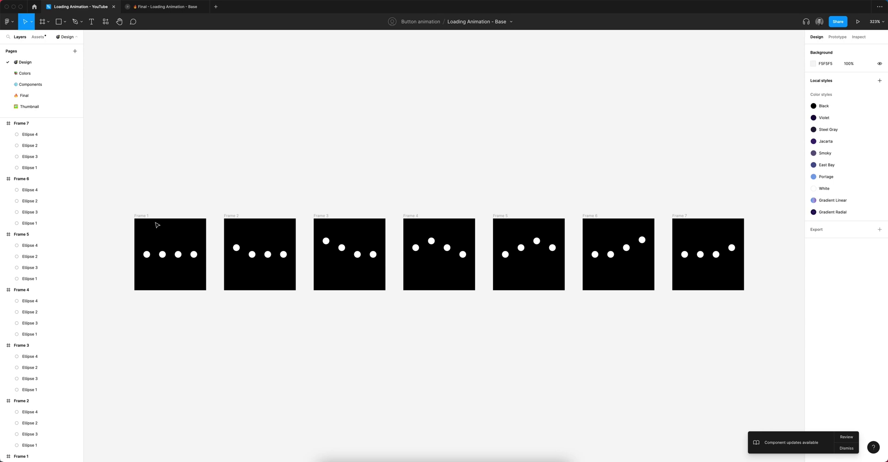
# - Convert Frames 1, 2 and 3 into components with Ctrl+Alt+K
pyautogui.click(137, 231)
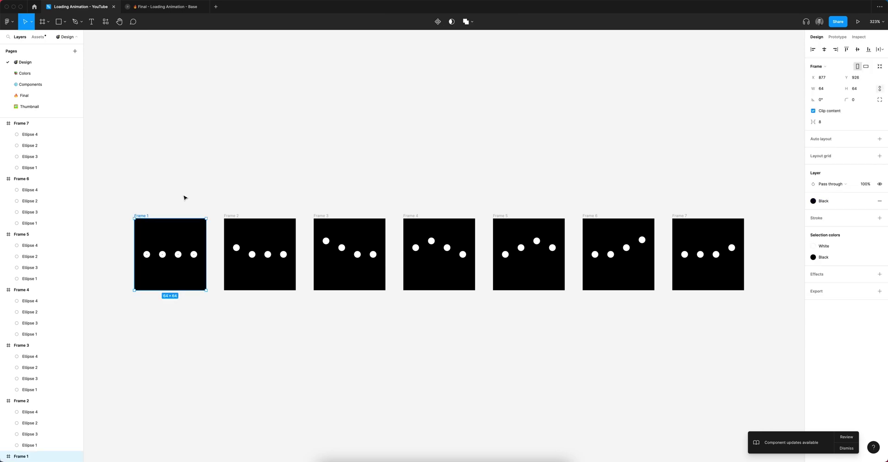
pyautogui.press('super+alt+k')
pyautogui.click(234, 216)
pyautogui.press('super+alt+k')
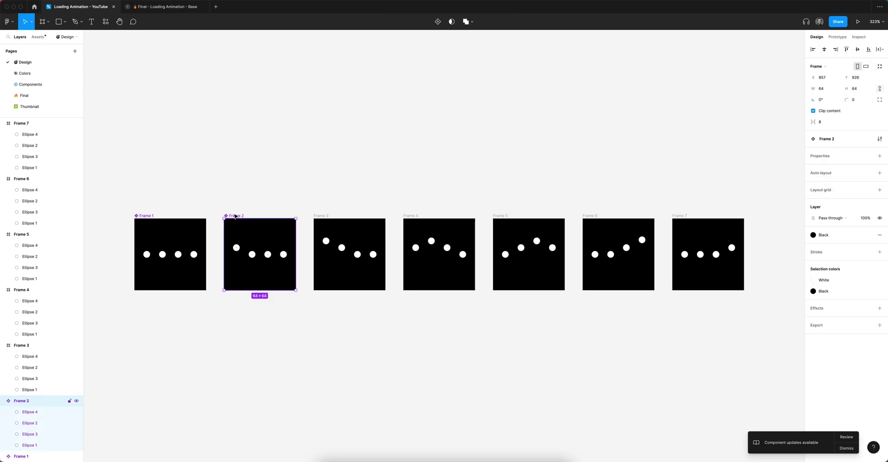
pyautogui.click(320, 216)
pyautogui.press('super+alt+k')
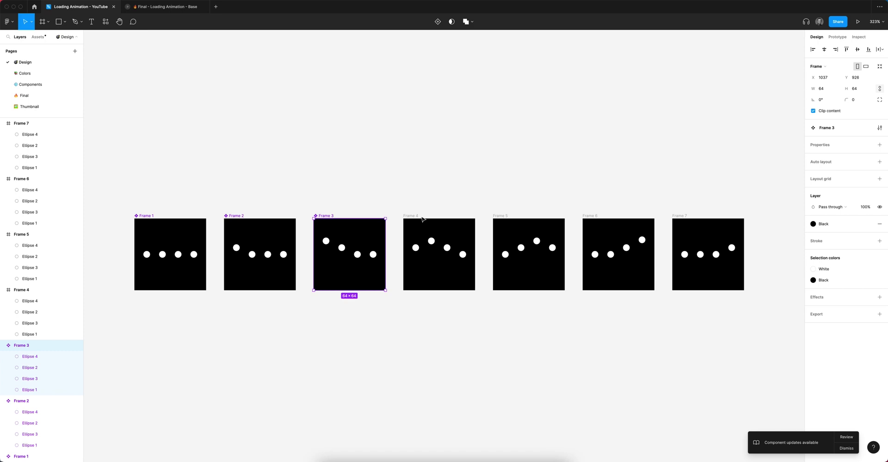
# - Convert Frames 4, 5, 6 and 7 into components
pyautogui.click(415, 215)
pyautogui.press('super+alt+k')
pyautogui.click(500, 216)
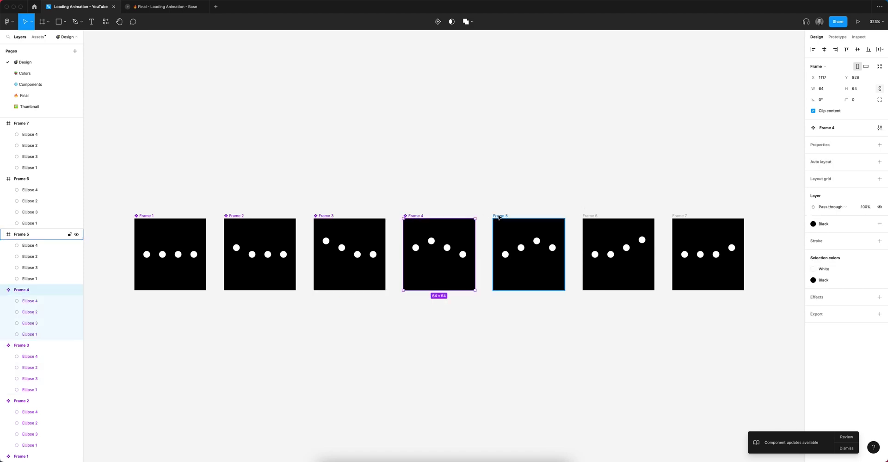
pyautogui.press('super+alt+k')
pyautogui.click(594, 216)
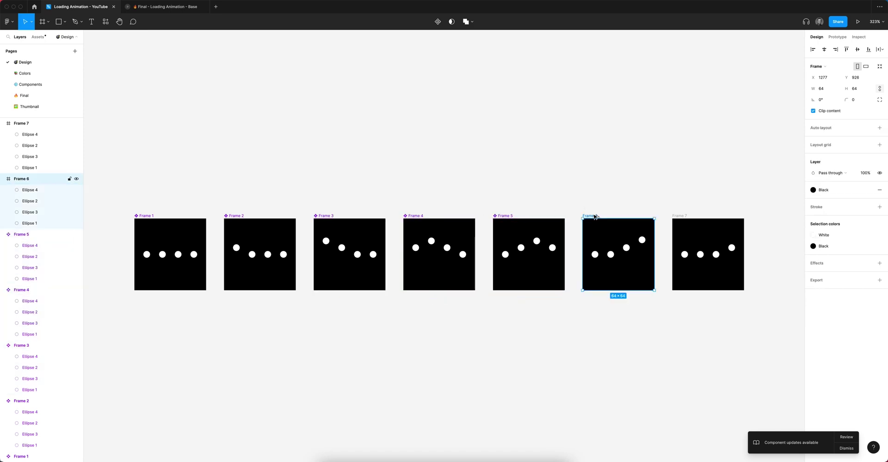
pyautogui.press('super+alt+k')
pyautogui.click(678, 216)
pyautogui.press('super+alt+k')
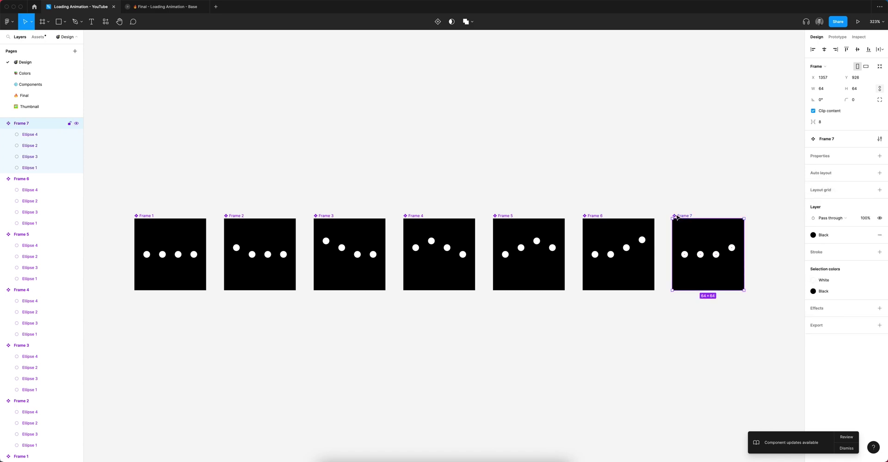
pyautogui.scroll(3, 266, 190)
pyautogui.scroll(2, 158, 244)
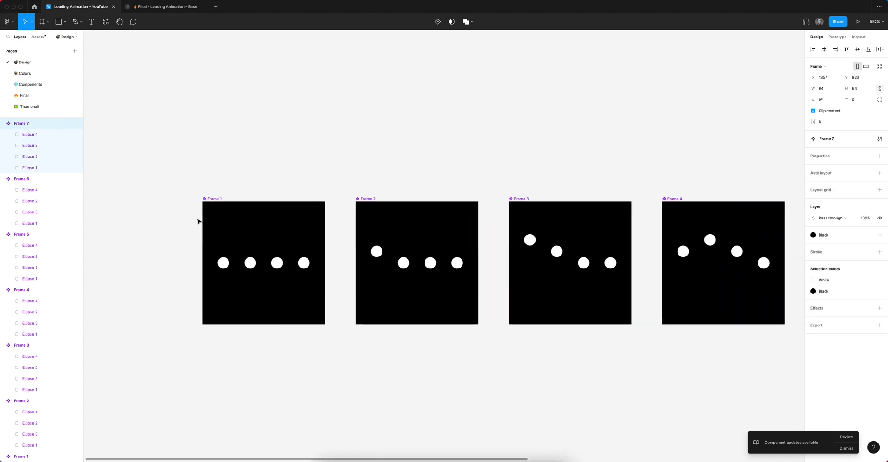
pyautogui.scroll(2, 198, 220)
pyautogui.scroll(3, 370, 252)
pyautogui.scroll(1, 394, 259)
pyautogui.scroll(-2, 395, 259)
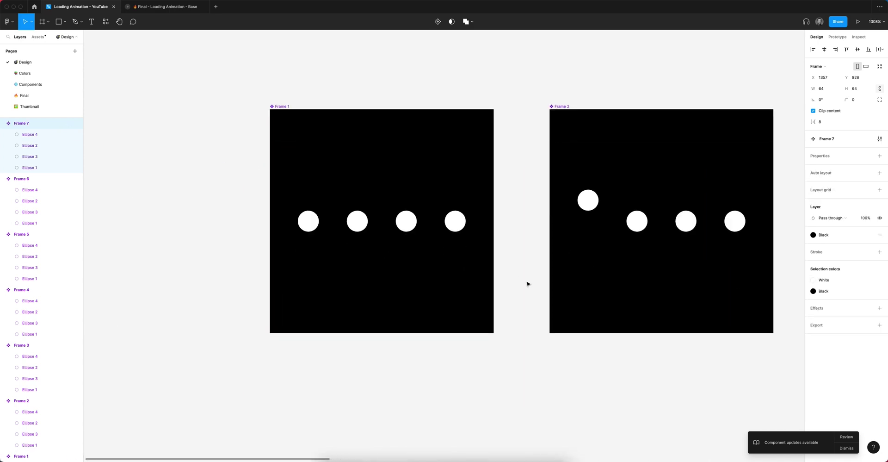
# - Link Frame 1 to Frame 2 with an After delay trigger of 1ms
pyautogui.click(837, 36)
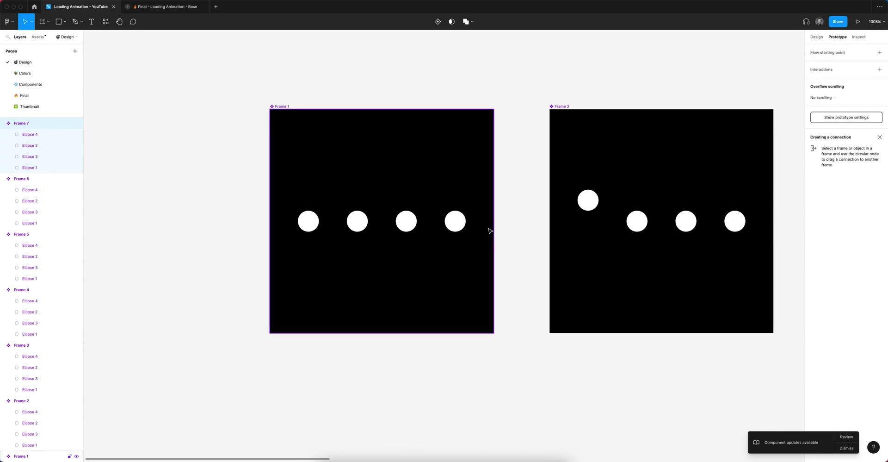
pyautogui.click(293, 112)
pyautogui.moveTo(494, 222); pyautogui.dragTo(563, 243)
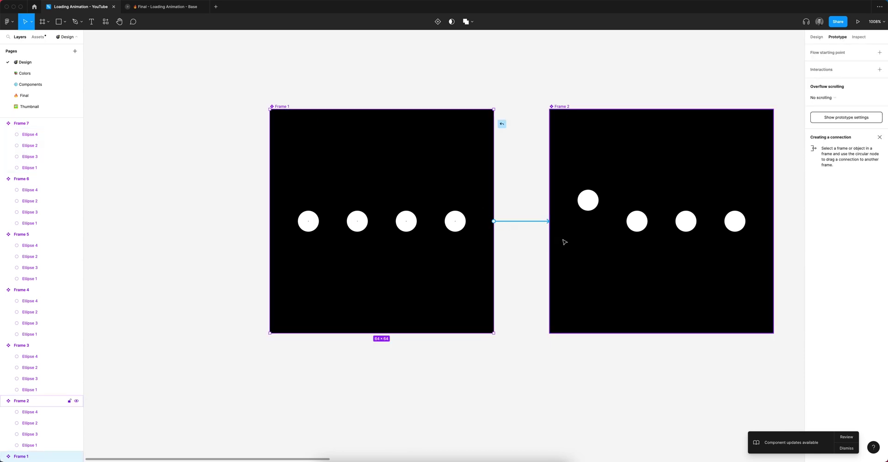
pyautogui.click(752, 111)
pyautogui.click(761, 195)
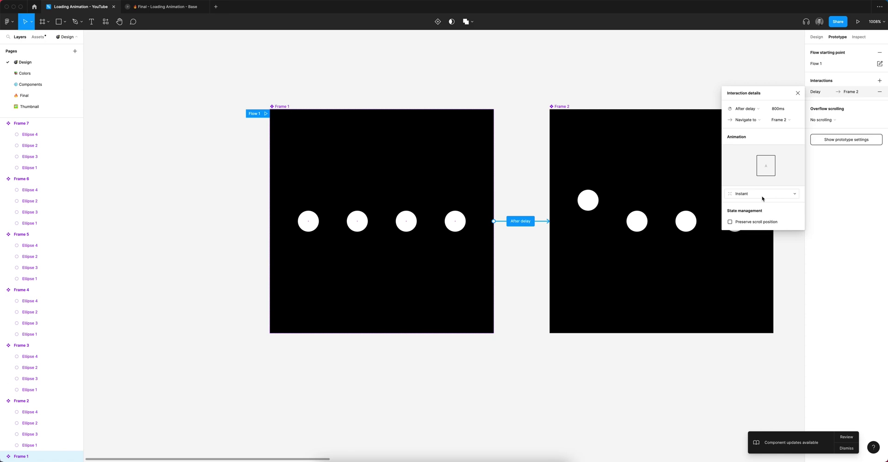
pyautogui.click(780, 109)
pyautogui.write('1')
pyautogui.press('Return')
# - Make the transition Smart animate with custom bezier 1, 0, 0, 1 and 90ms duration
pyautogui.click(743, 193)
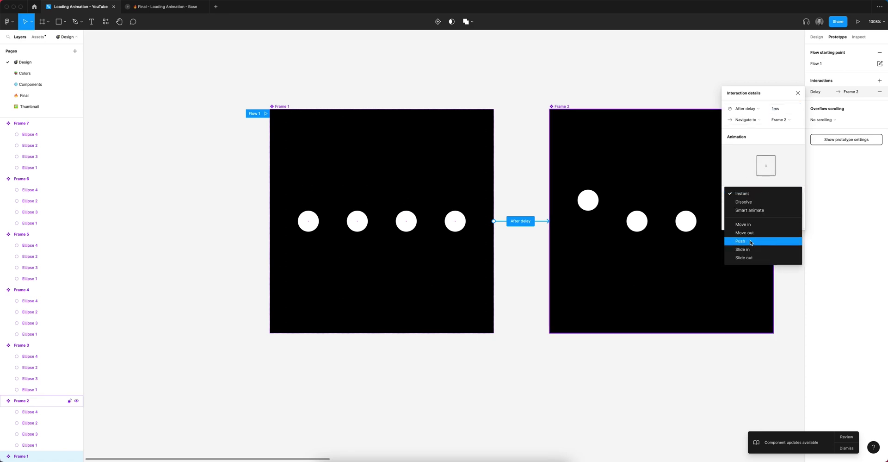
pyautogui.click(756, 214)
pyautogui.click(751, 209)
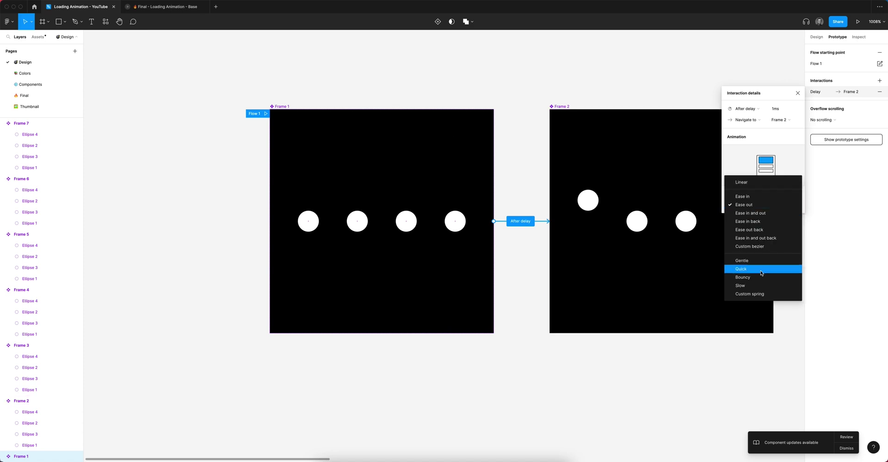
pyautogui.click(757, 251)
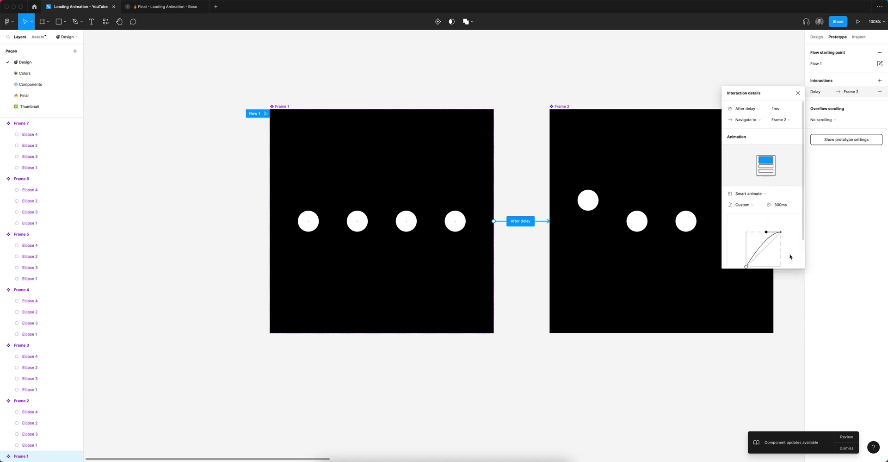
pyautogui.scroll(-1, 782, 229)
pyautogui.moveTo(766, 198); pyautogui.dragTo(746, 199)
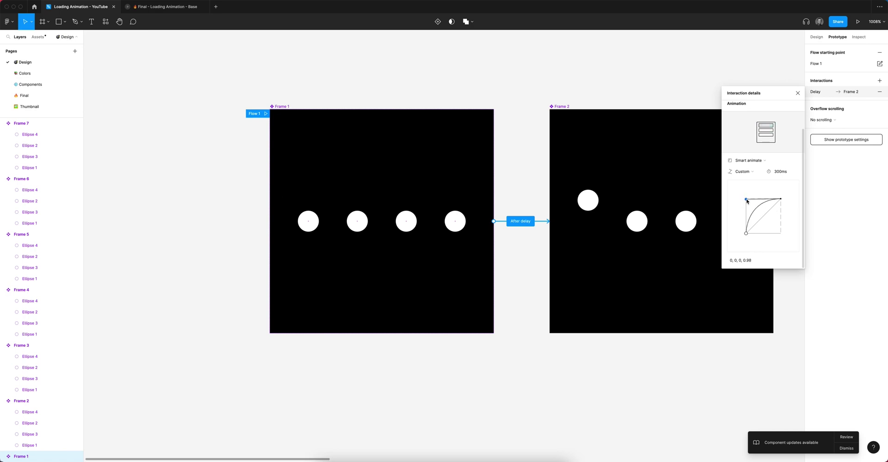
pyautogui.moveTo(748, 234); pyautogui.dragTo(782, 233)
pyautogui.click(780, 171)
pyautogui.write('90')
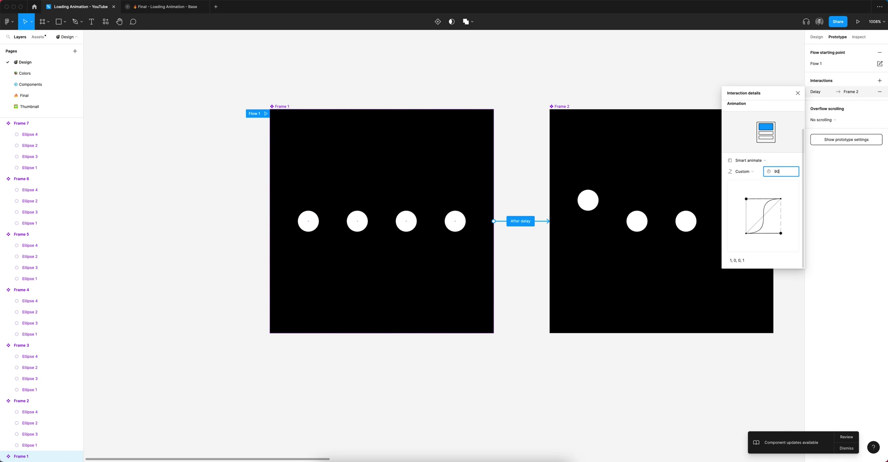
pyautogui.press('Return')
pyautogui.scroll(-2, 399, 252)
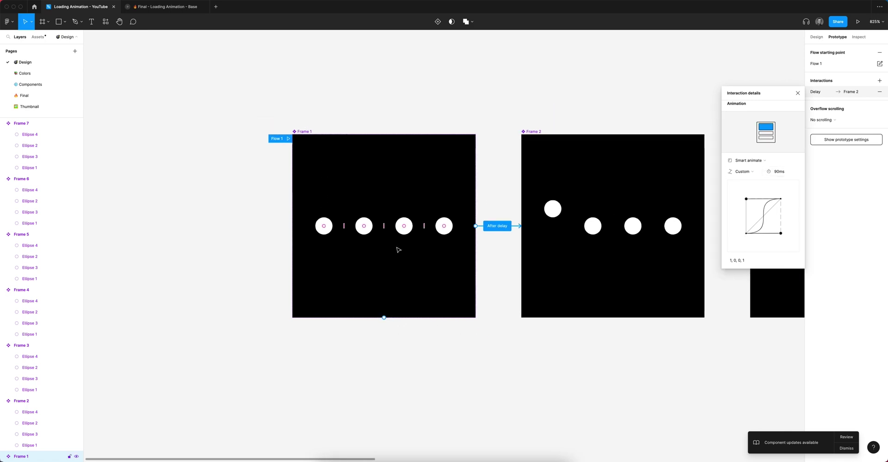
# - Link Frame 2 to Frame 3 with an After delay trigger of 1ms
pyautogui.hscroll(5, 399, 250)
pyautogui.click(314, 131)
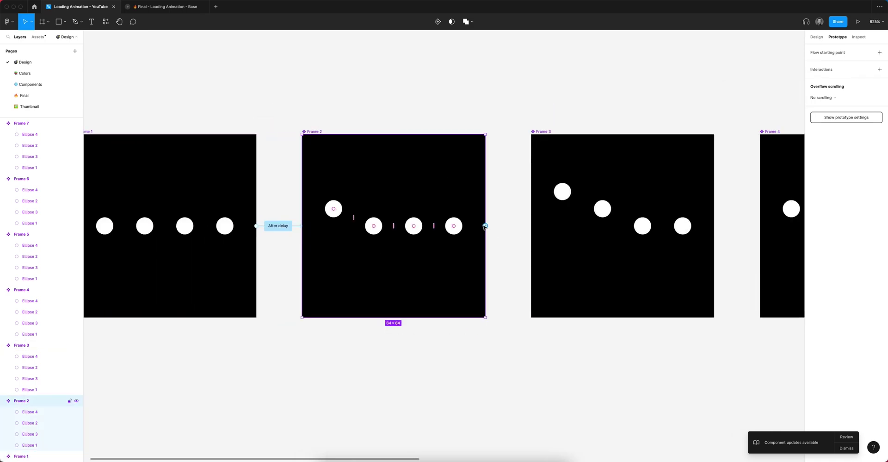
pyautogui.moveTo(485, 226); pyautogui.dragTo(545, 237)
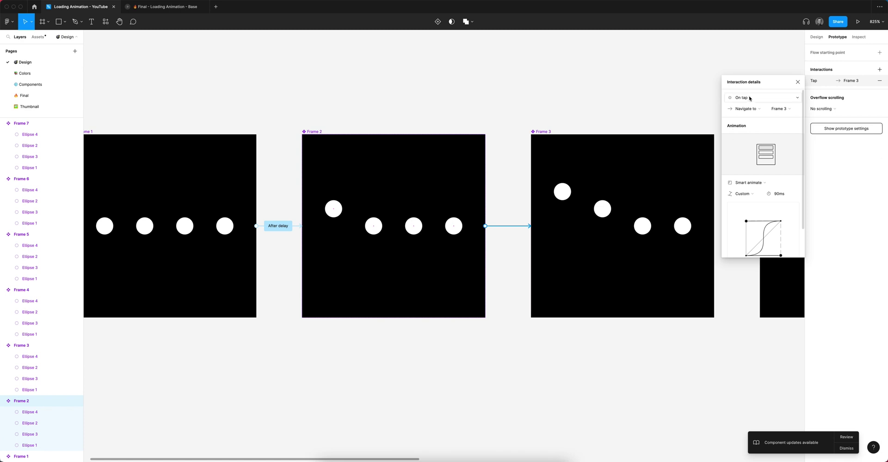
pyautogui.click(749, 99)
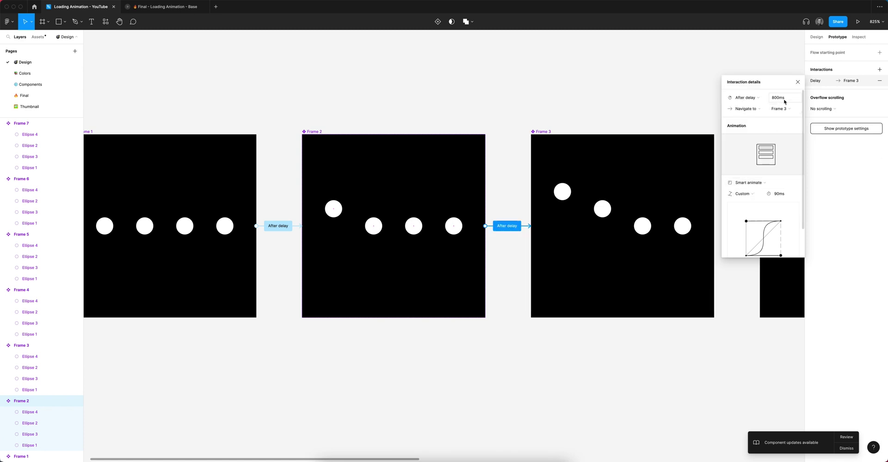
pyautogui.click(784, 101)
pyautogui.write('1m')
pyautogui.press('Return')
pyautogui.scroll(-2, 773, 199)
pyautogui.hscroll(4, 583, 236)
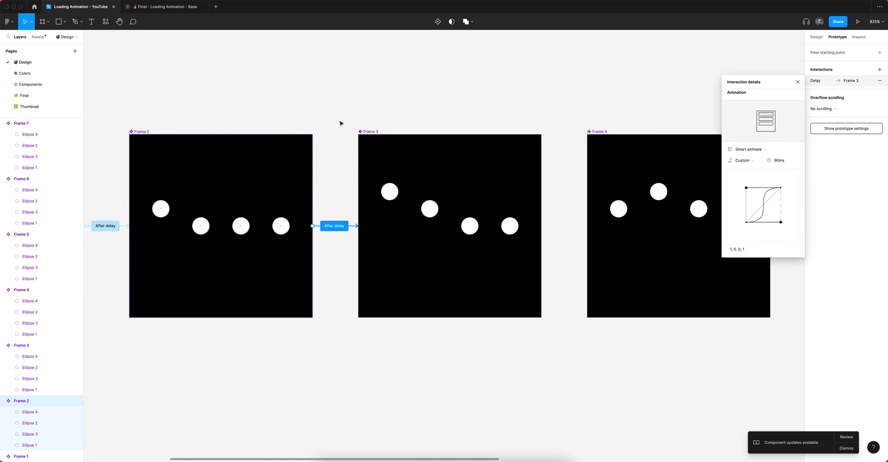
# - Link Frame 3 to Frame 4, firing after a 1ms delay
pyautogui.click(374, 137)
pyautogui.hscroll(2, 375, 138)
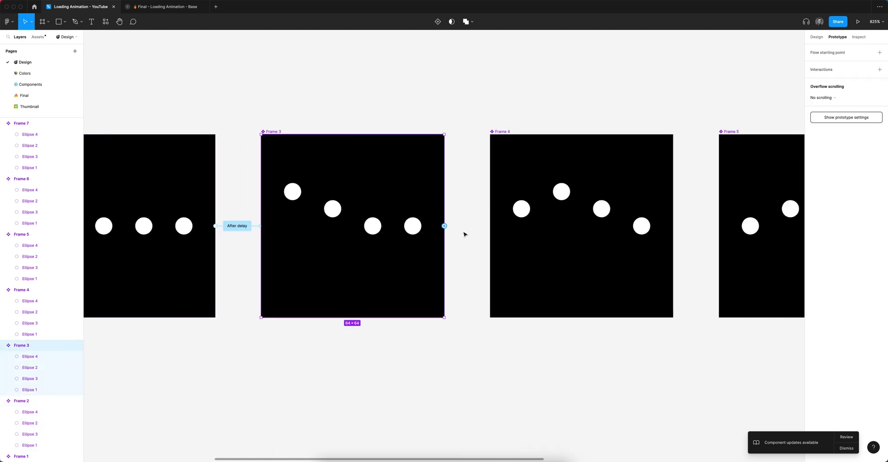
pyautogui.moveTo(444, 226); pyautogui.dragTo(578, 222)
pyautogui.click(760, 101)
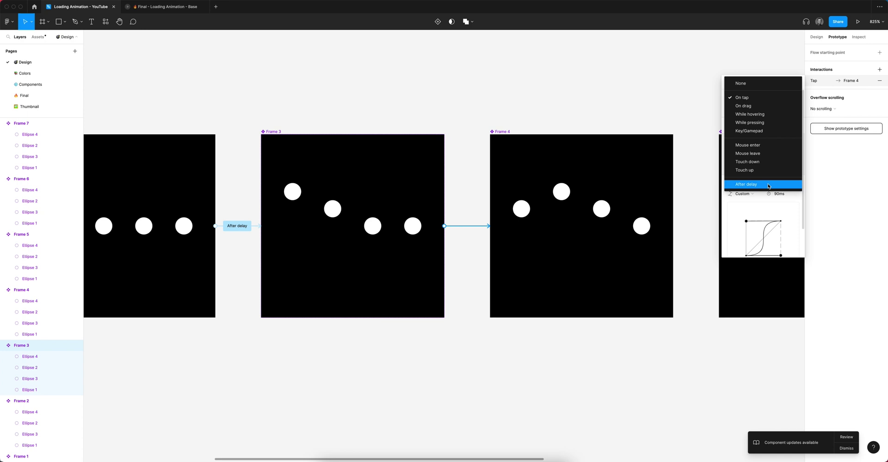
pyautogui.click(746, 184)
pyautogui.click(785, 97)
pyautogui.write('1')
pyautogui.press('Return')
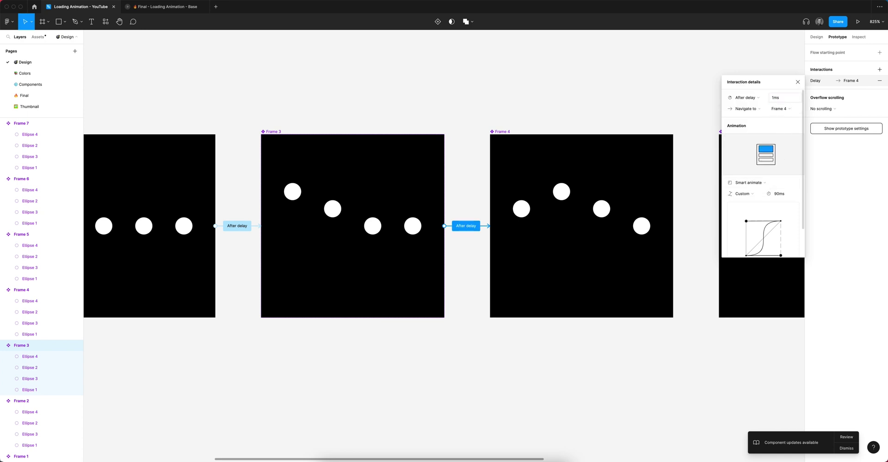
# - Connect Frame 4 to Frame 5 with a 1ms after-delay trigger
pyautogui.click(502, 132)
pyautogui.hscroll(5, 486, 185)
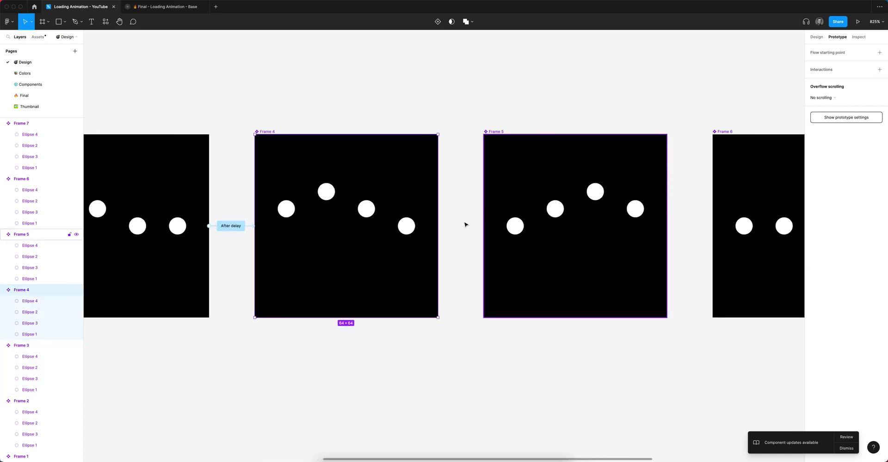
pyautogui.moveTo(438, 226); pyautogui.dragTo(503, 246)
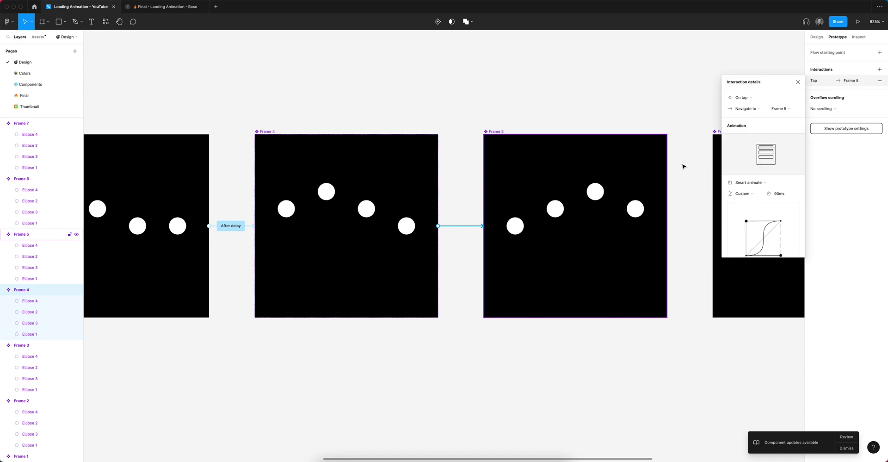
pyautogui.click(761, 183)
pyautogui.click(761, 174)
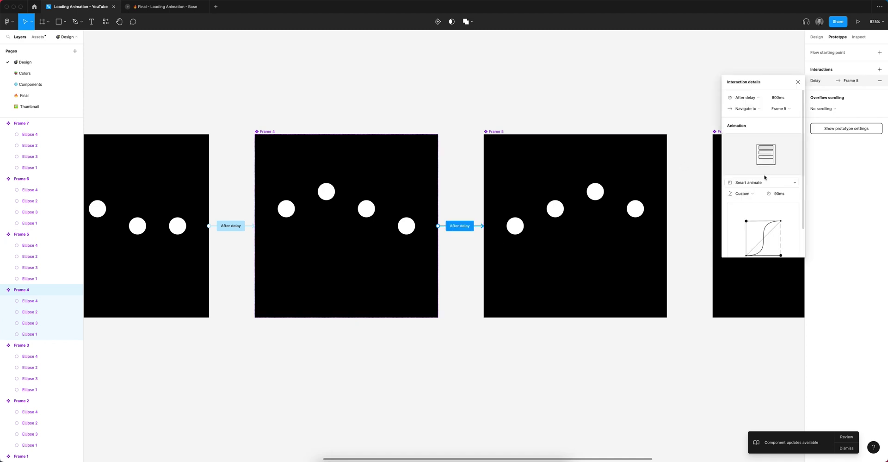
pyautogui.click(778, 97)
pyautogui.write('1ms')
pyautogui.press('Return')
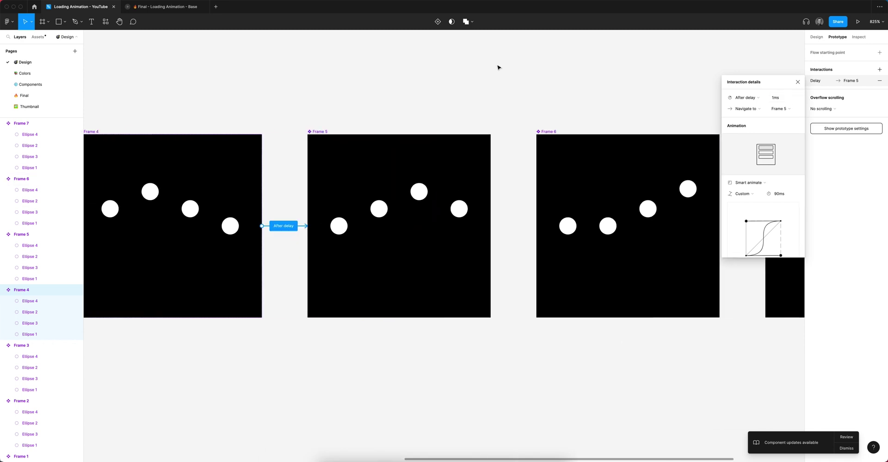
# - Connect Frame 5 to Frame 6, triggered after a 1ms delay
pyautogui.hscroll(5, 497, 65)
pyautogui.click(268, 134)
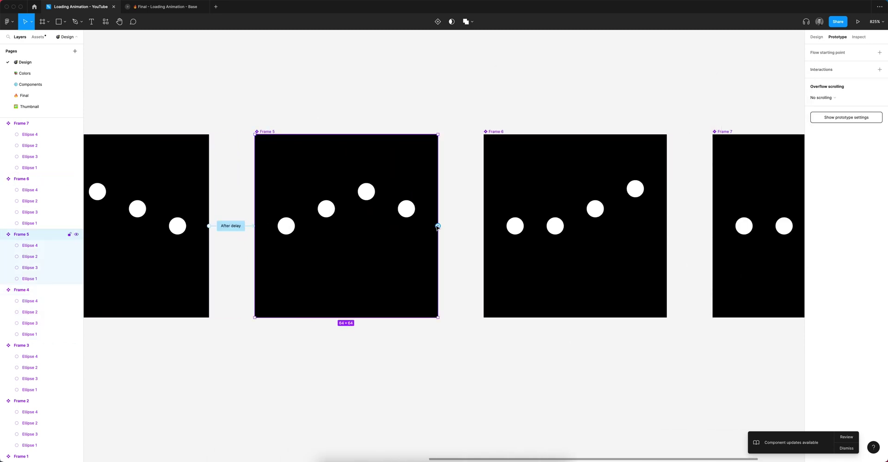
pyautogui.moveTo(439, 225); pyautogui.dragTo(532, 222)
pyautogui.click(742, 98)
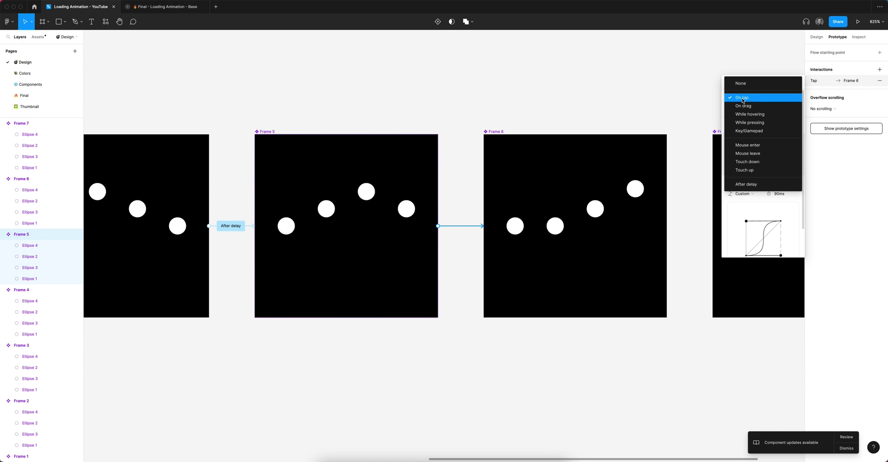
pyautogui.click(750, 185)
pyautogui.click(778, 98)
pyautogui.write('1ms')
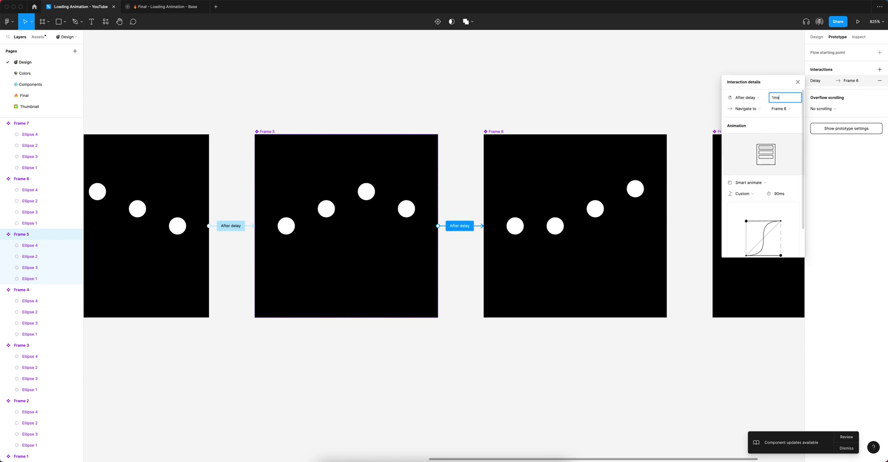
pyautogui.press('Return')
# - Link Frame 6 to Frame 7 with an After delay trigger
pyautogui.click(493, 132)
pyautogui.hscroll(5, 495, 133)
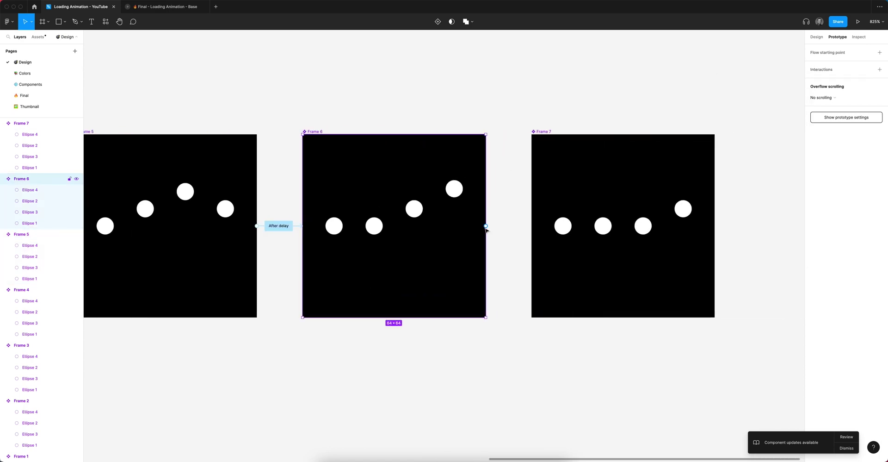
pyautogui.moveTo(486, 225); pyautogui.dragTo(557, 234)
pyautogui.click(742, 98)
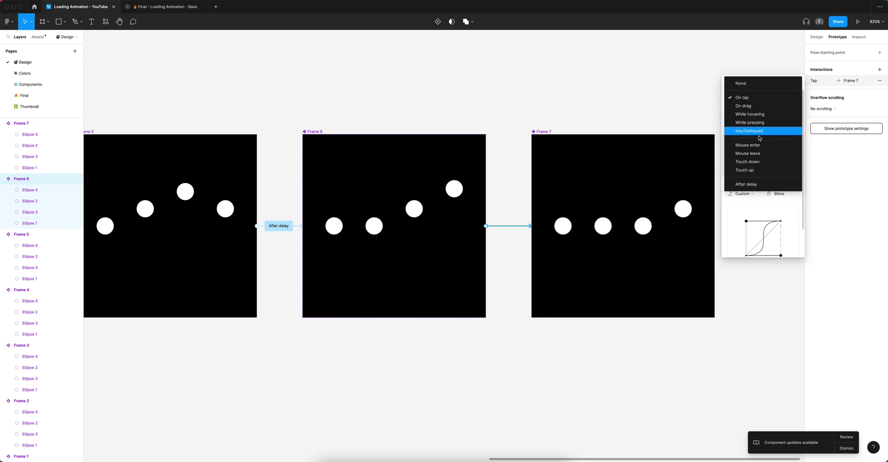
pyautogui.click(751, 185)
pyautogui.click(787, 99)
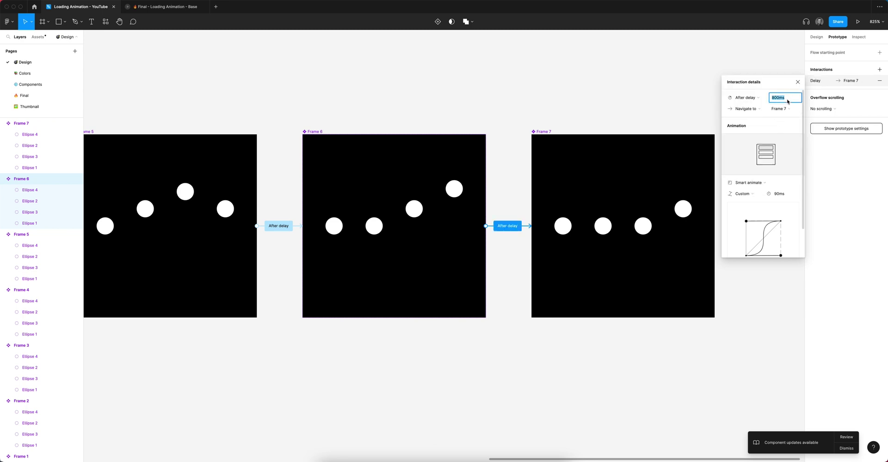
# - Loop Frame 7 back to Frame 1 with a 1ms after-delay trigger
pyautogui.click(539, 133)
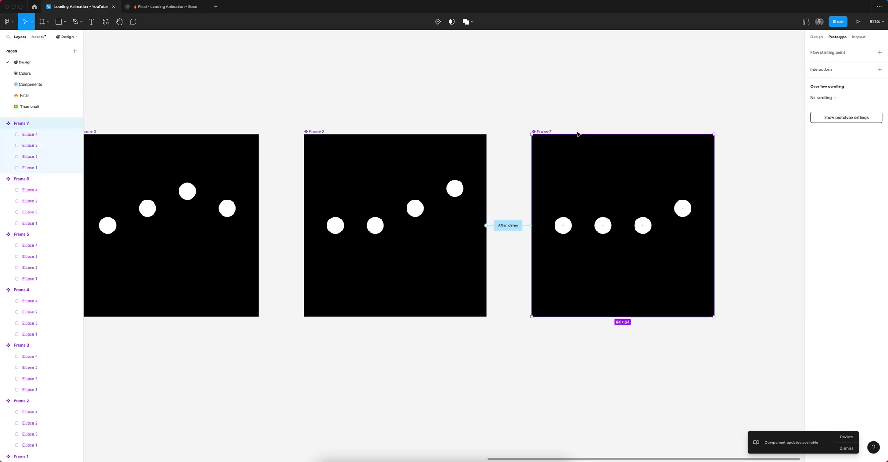
pyautogui.scroll(-5, 578, 134)
pyautogui.moveTo(635, 147)
pyautogui.mouseDown()
pyautogui.moveTo(208, 180)
pyautogui.moveTo(267, 177)
pyautogui.mouseUp()
pyautogui.click(746, 103)
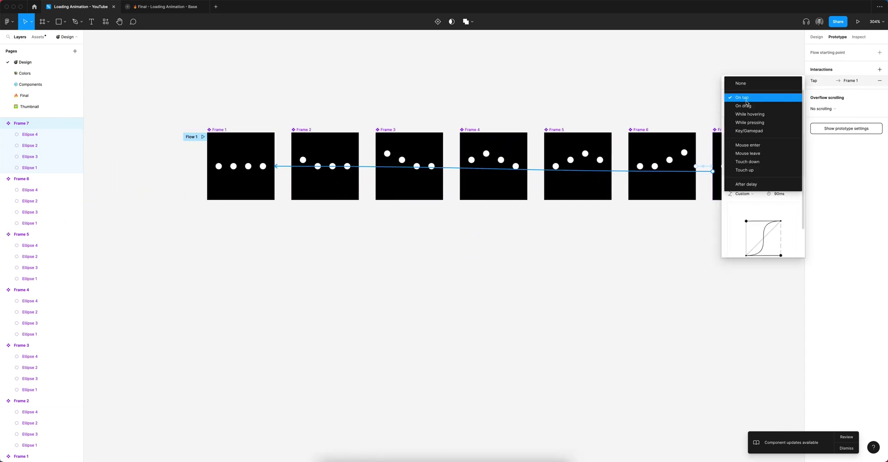
pyautogui.click(762, 183)
pyautogui.click(779, 98)
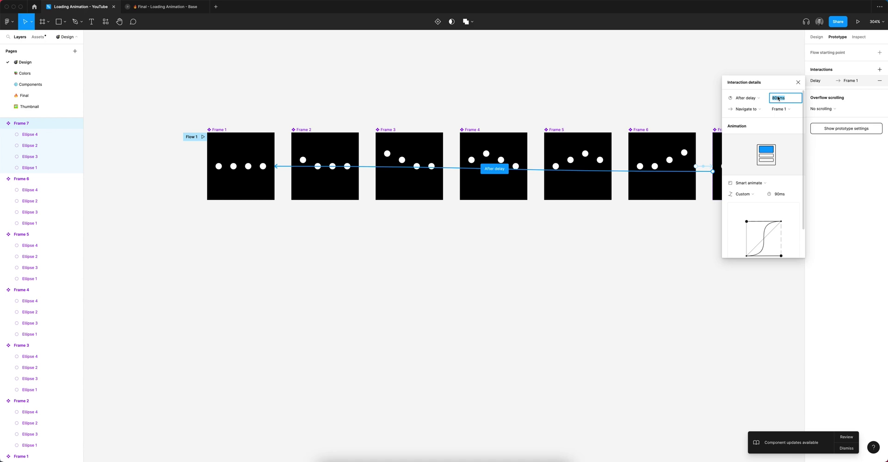
pyautogui.write('1')
pyautogui.press('Return')
pyautogui.click(329, 115)
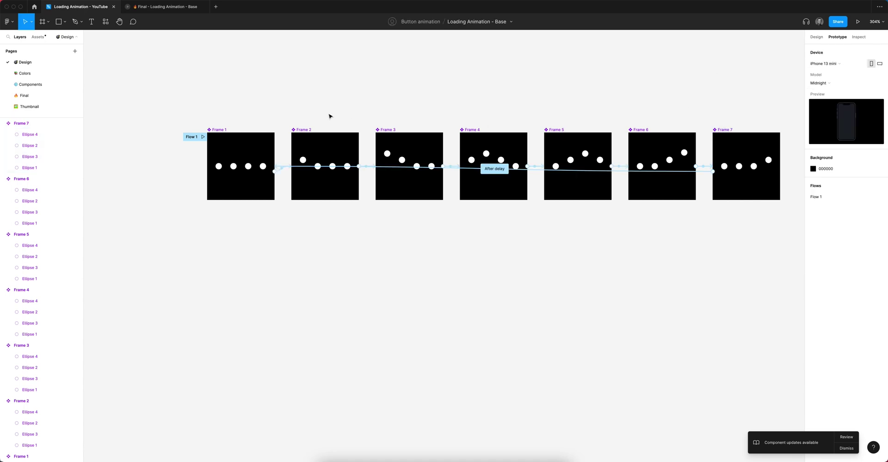
# - Combine all seven frames as variants and rename Property 1 to 'Animation'
pyautogui.moveTo(781, 152); pyautogui.dragTo(146, 297)
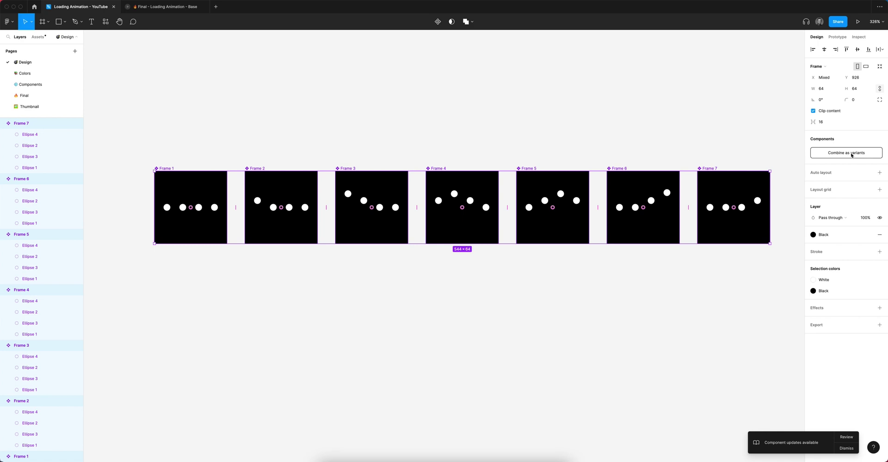
pyautogui.click(849, 153)
pyautogui.hscroll(1, 623, 132)
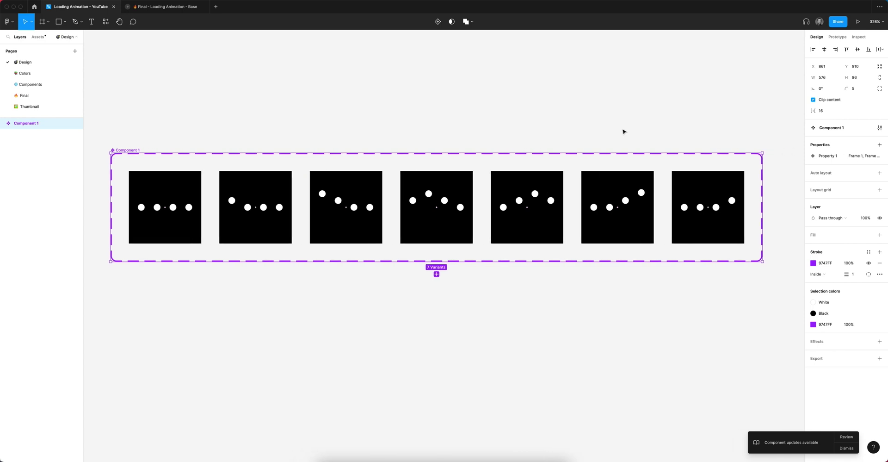
pyautogui.doubleClick(828, 156)
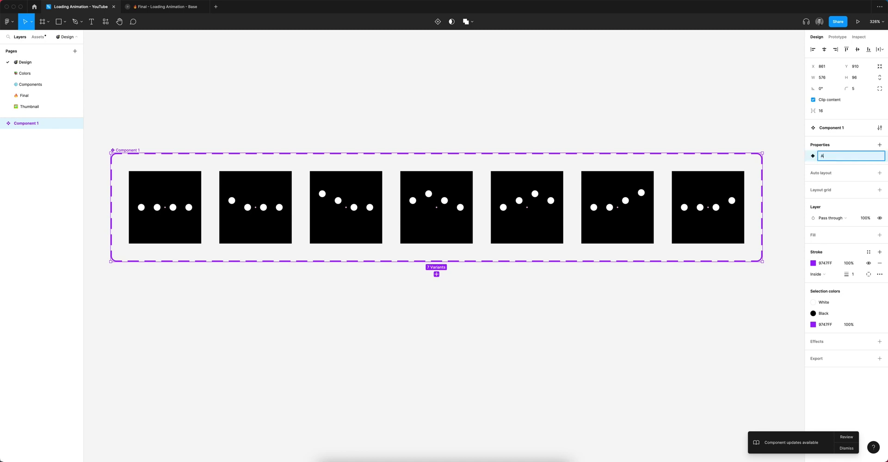
pyautogui.write('Animation')
pyautogui.press('Return')
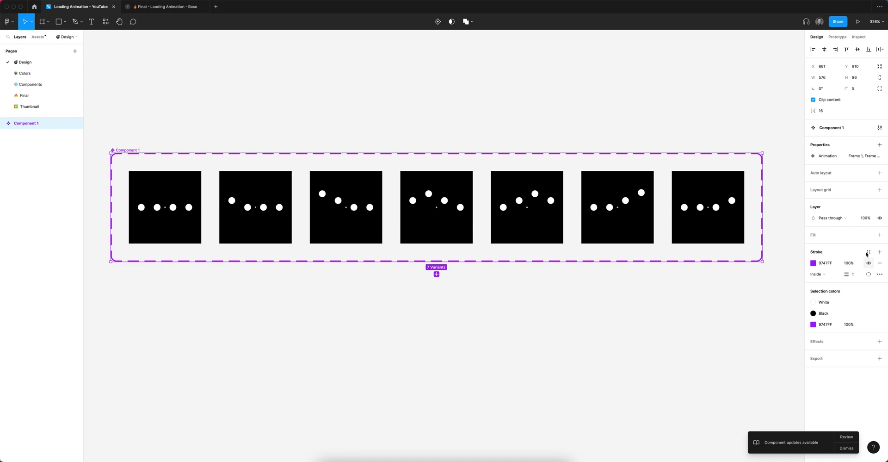
# - Give the component set a black 000000 fill
pyautogui.click(879, 235)
pyautogui.click(832, 246)
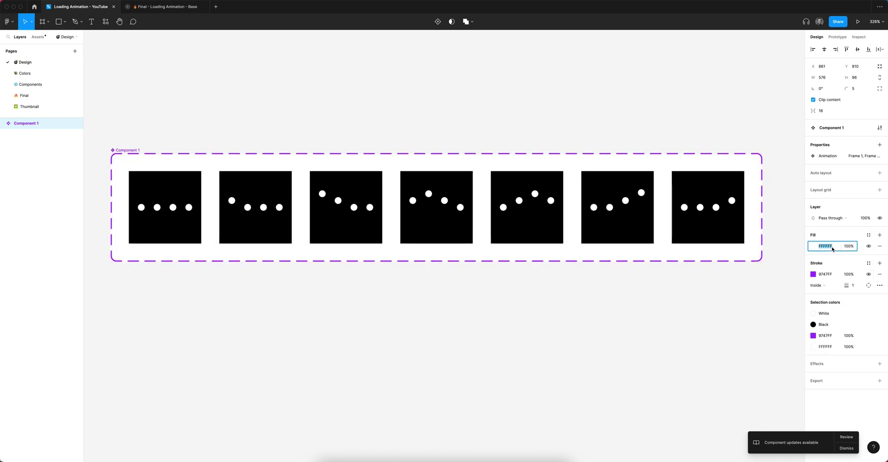
pyautogui.write('000000')
pyautogui.press('Return')
pyautogui.click(415, 112)
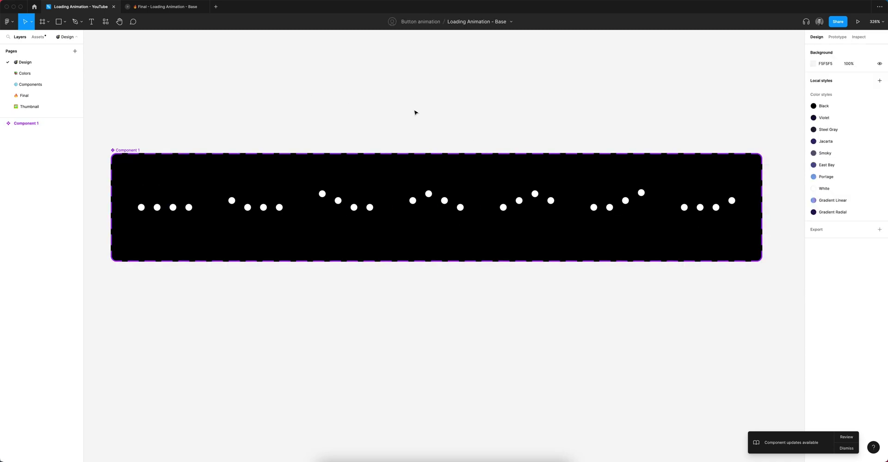
pyautogui.scroll(-2, 474, 113)
# - Rename the component set to 'Loading-Animation'
pyautogui.click(200, 141)
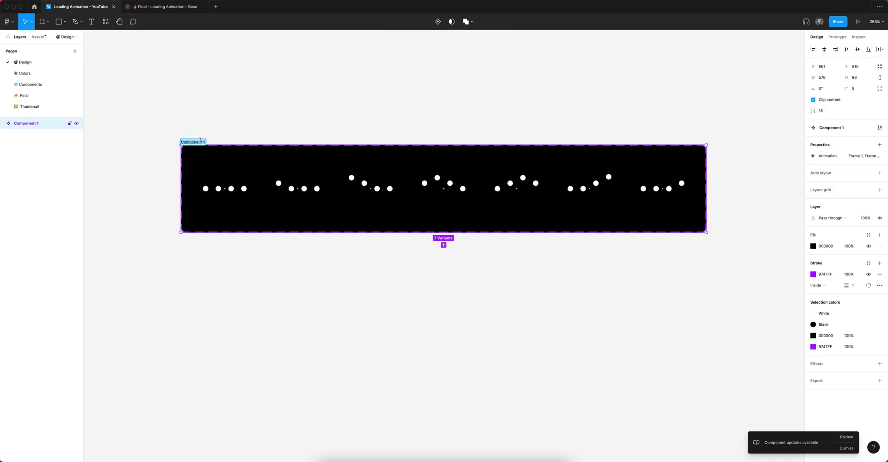
pyautogui.press('super+r')
pyautogui.write('Loading-A')
pyautogui.write('nimation')
pyautogui.click(602, 125)
pyautogui.scroll(-1, 601, 125)
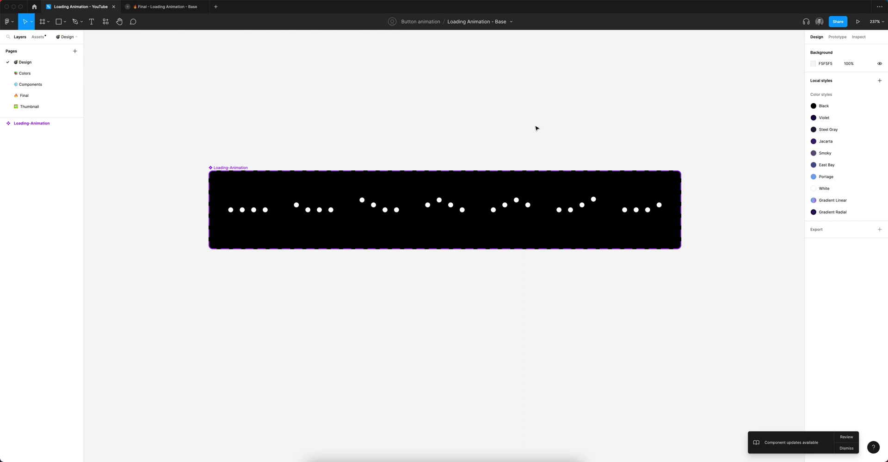
pyautogui.press('f')
pyautogui.scroll(-3, 234, 188)
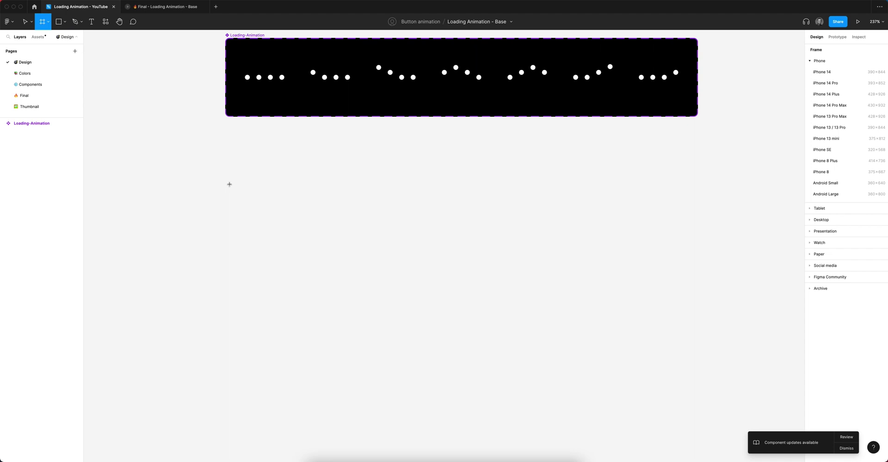
# - Place a proportion-locked 120×120 frame below the set and fill it with the Black style
pyautogui.click(268, 209)
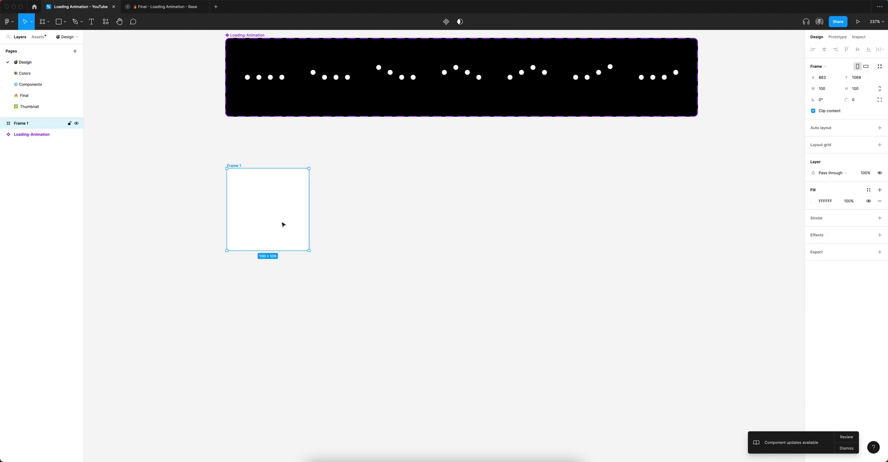
pyautogui.click(880, 88)
pyautogui.click(822, 88)
pyautogui.write('1')
pyautogui.press('Return')
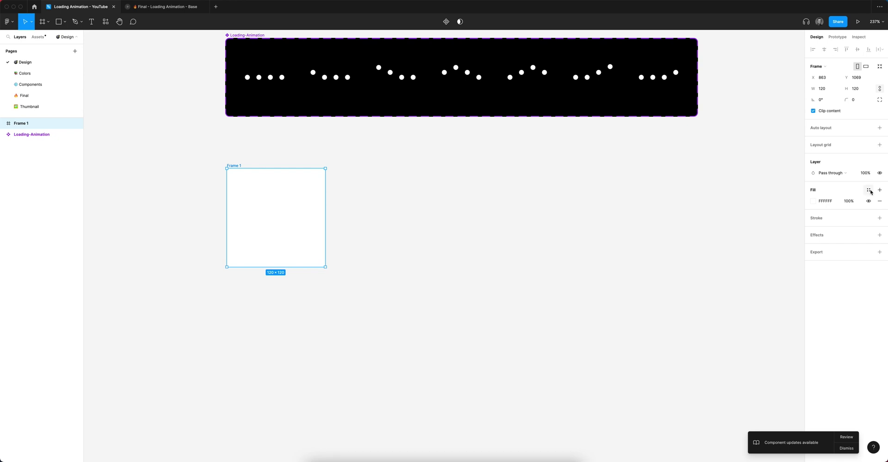
pyautogui.click(868, 190)
pyautogui.click(823, 231)
pyautogui.scroll(5, 214, 209)
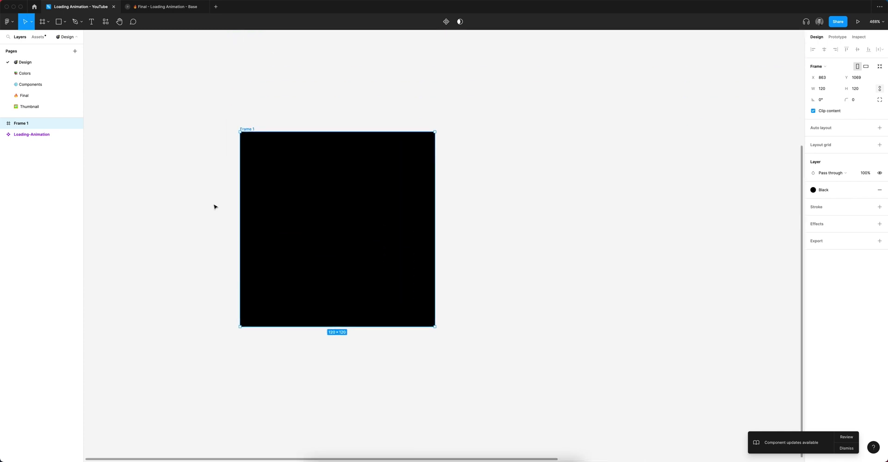
pyautogui.scroll(2, 213, 208)
pyautogui.click(327, 87)
# - Draw a circle filling Frame 1 with no fill and a weight-5 Portage outline
pyautogui.press('o')
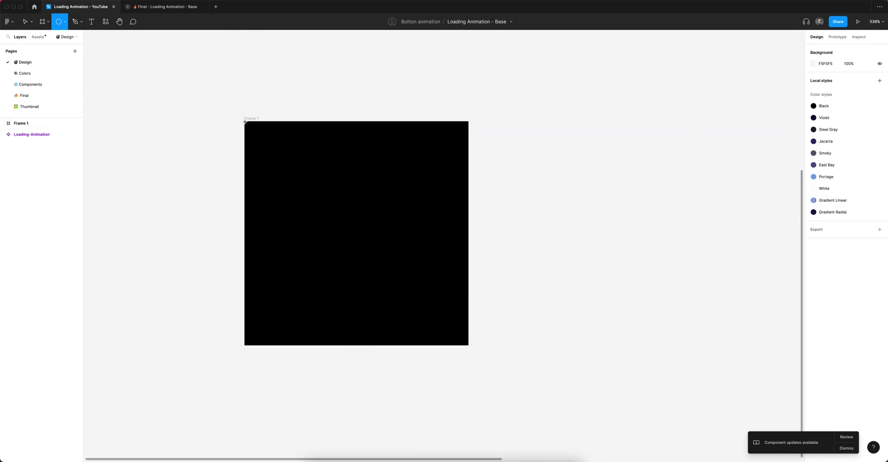
pyautogui.moveTo(245, 121); pyautogui.dragTo(469, 346)
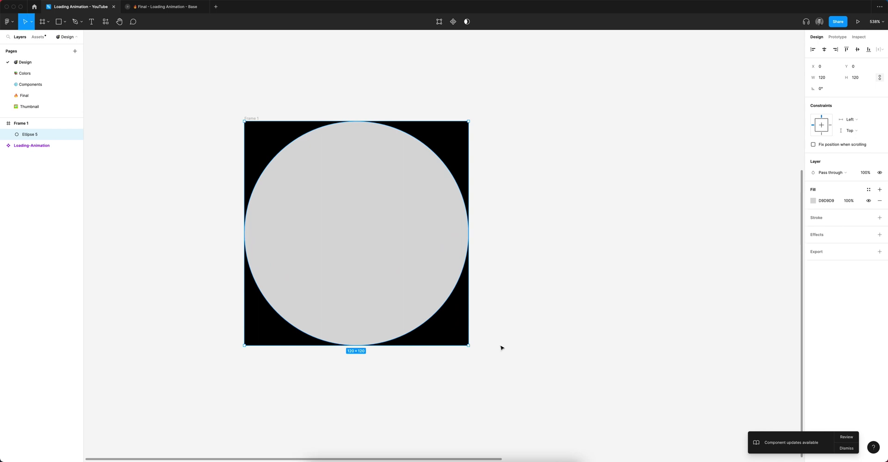
pyautogui.click(880, 200)
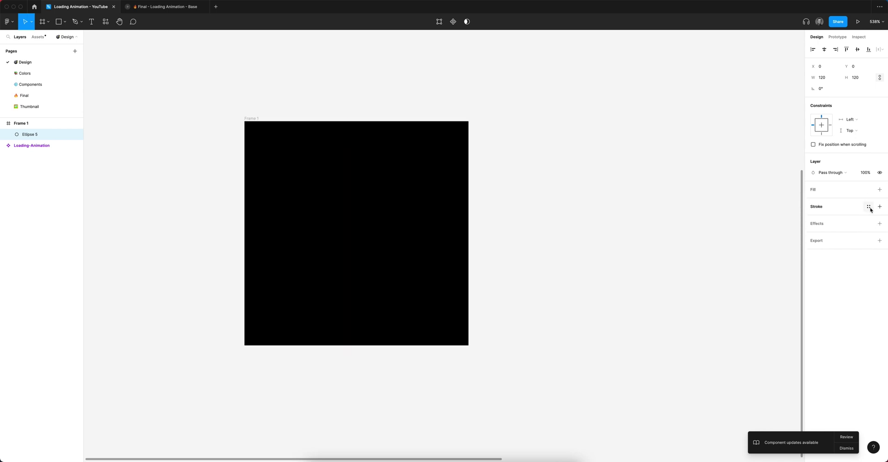
pyautogui.click(870, 207)
pyautogui.click(830, 315)
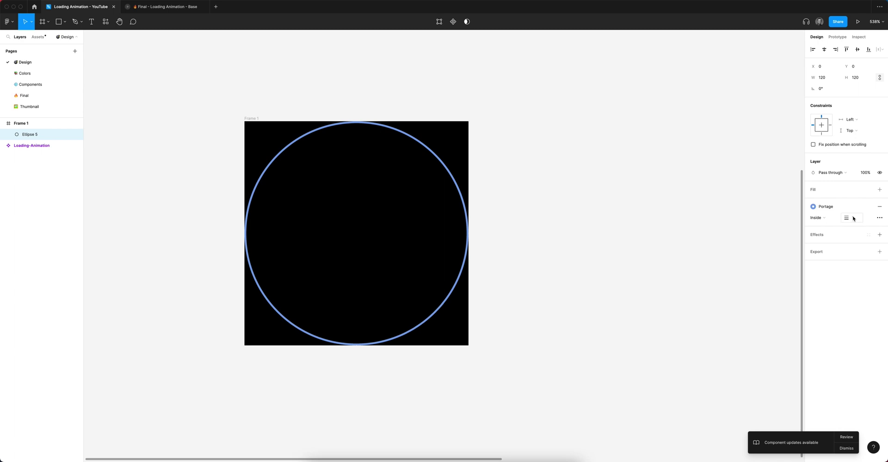
pyautogui.click(857, 219)
pyautogui.write('5')
pyautogui.press('Return')
# - Make the circle's outline dashed with a dash length of 5
pyautogui.click(880, 217)
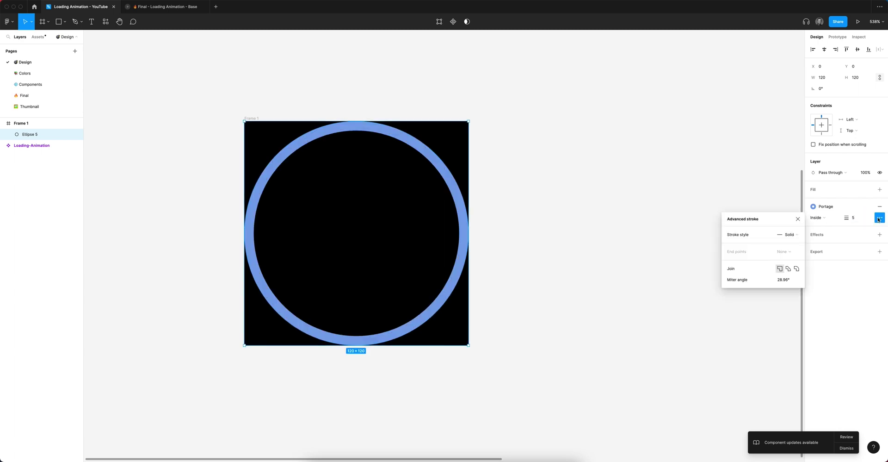
pyautogui.click(791, 235)
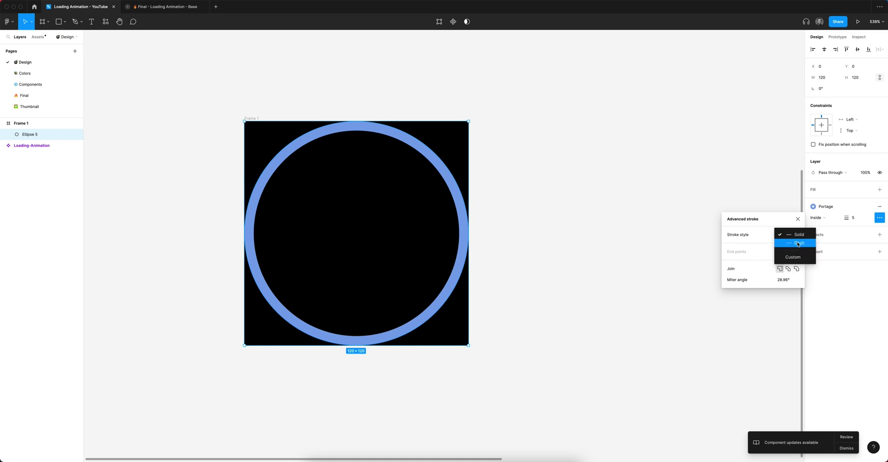
pyautogui.click(790, 244)
pyautogui.write('5')
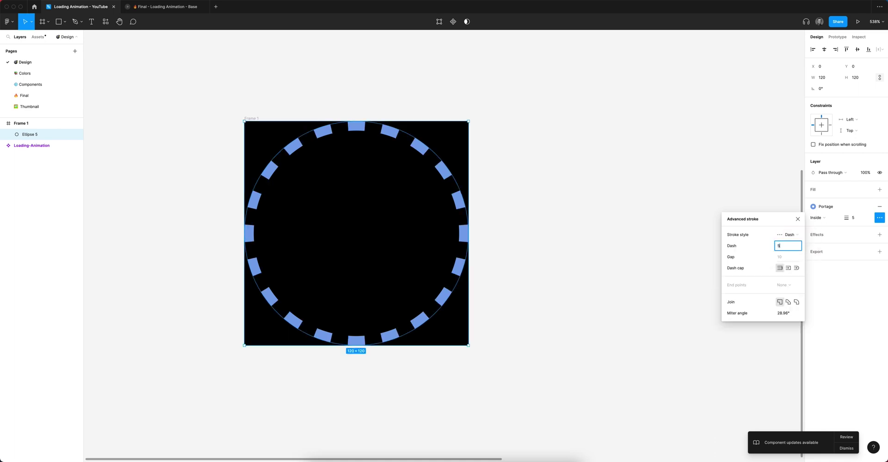
pyautogui.press('Return')
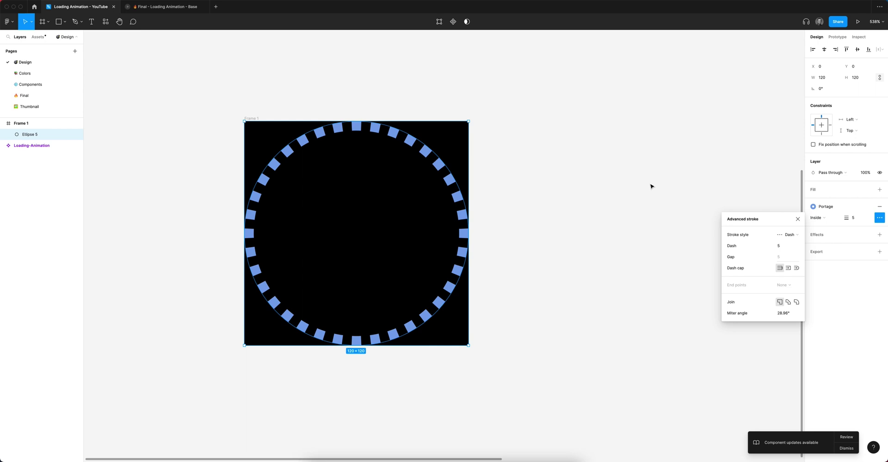
pyautogui.click(647, 186)
pyautogui.scroll(-5, 361, 183)
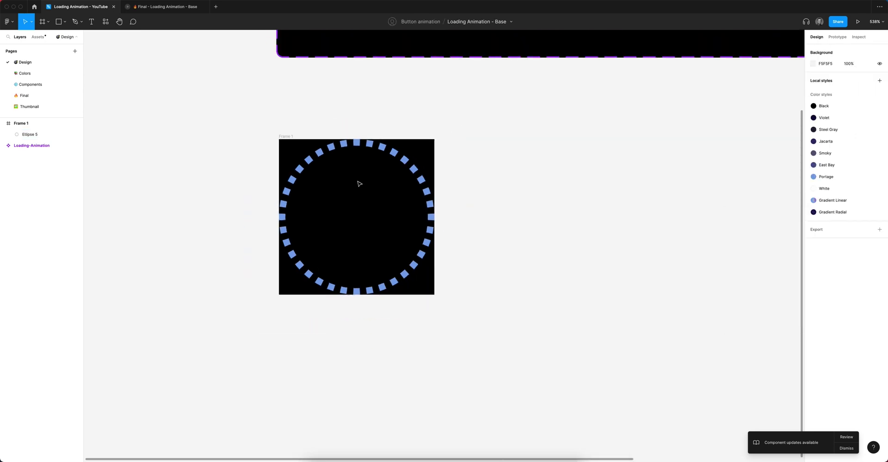
# - Duplicate Frame 1 as Frame 2 and place it to the right
pyautogui.keyDown('alt'); pyautogui.moveTo(289, 143); pyautogui.dragTo(463, 146); pyautogui.keyUp('alt')
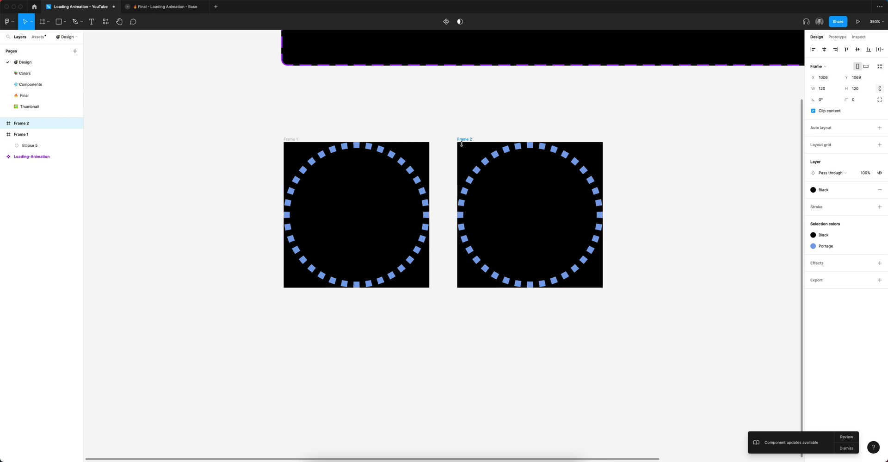
pyautogui.moveTo(463, 147); pyautogui.dragTo(468, 146)
pyautogui.scroll(2, 473, 146)
pyautogui.scroll(2, 479, 148)
pyautogui.hscroll(3, 535, 109)
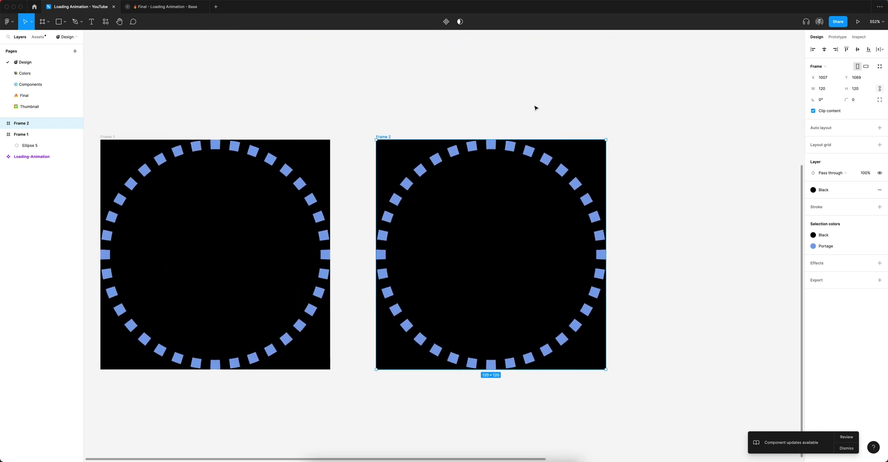
# - Rotate the dashed ellipse inside Frame 2 by 180°
pyautogui.click(535, 109)
pyautogui.click(456, 153)
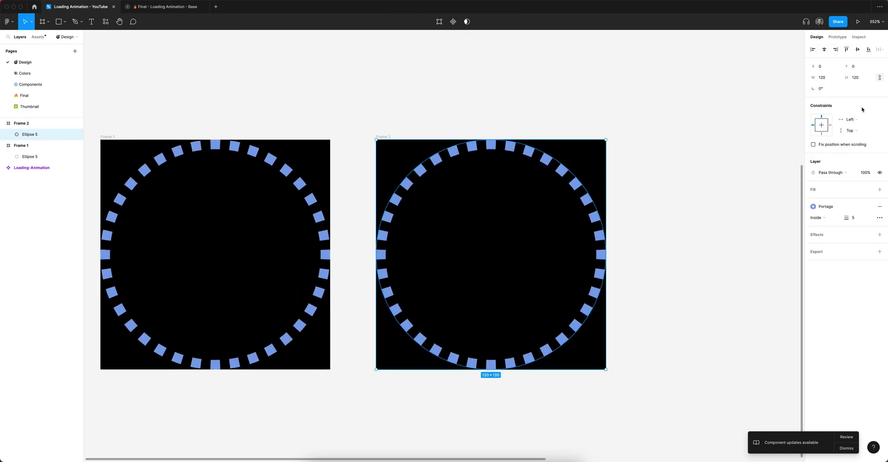
pyautogui.click(829, 91)
pyautogui.scroll(-2, 514, 124)
pyautogui.click(381, 116)
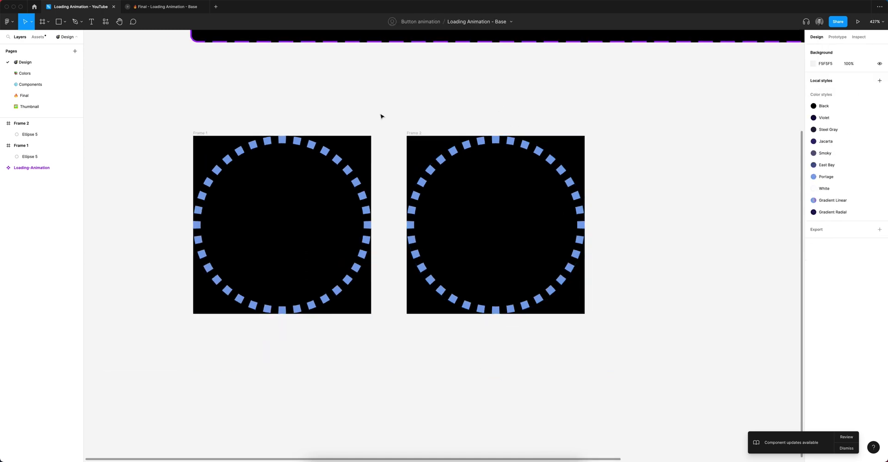
# - Turn Frame 1 into a component
pyautogui.click(200, 133)
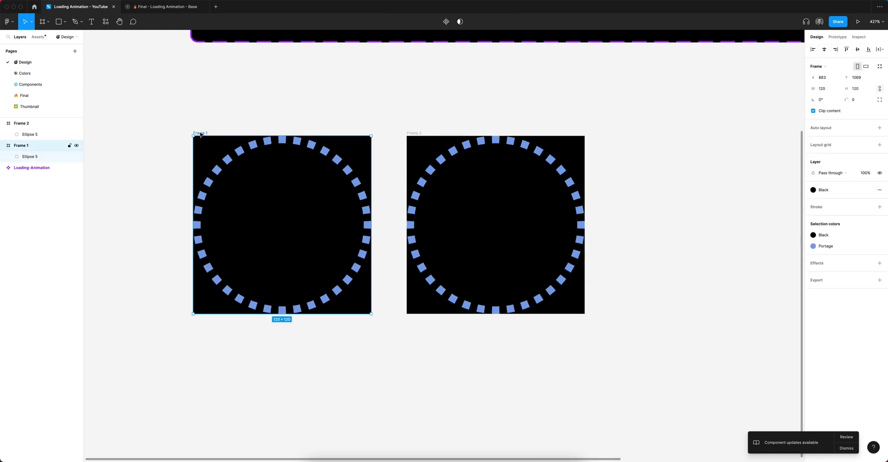
pyautogui.click(447, 24)
pyautogui.click(419, 133)
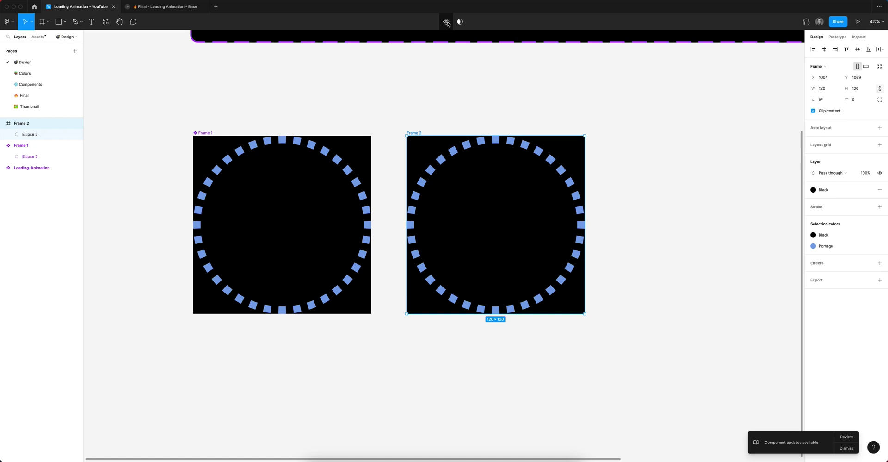
# - Make Frame 2 a component and link Frame 1 to Frame 2 after a 1ms delay
pyautogui.click(448, 23)
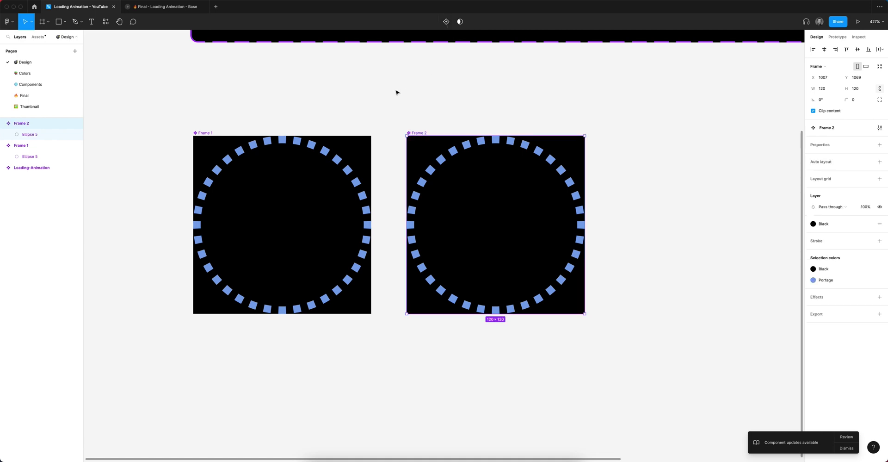
pyautogui.click(837, 37)
pyautogui.click(206, 133)
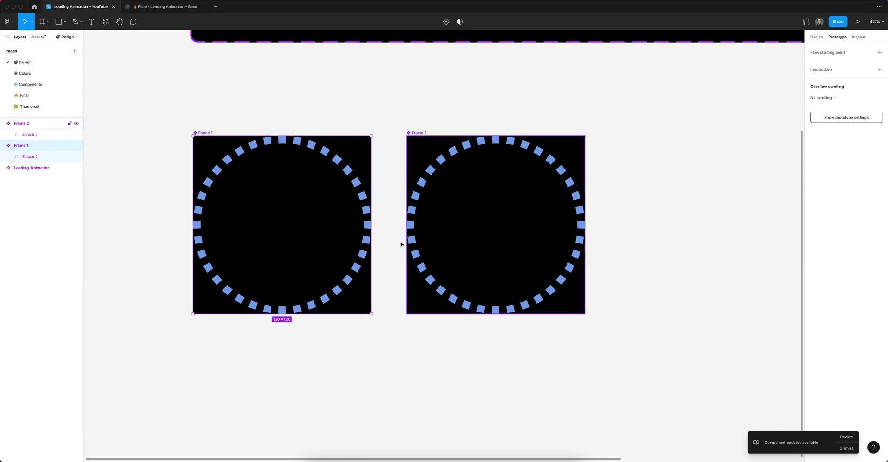
pyautogui.moveTo(371, 224); pyautogui.dragTo(435, 255)
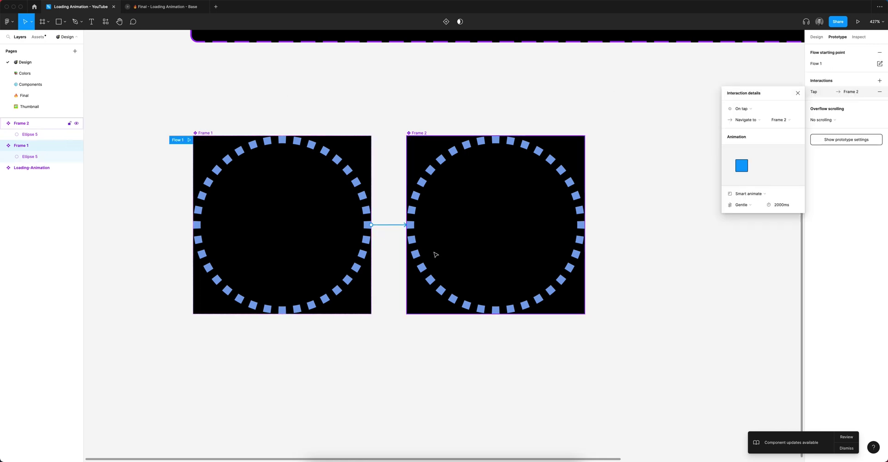
pyautogui.click(742, 110)
pyautogui.click(752, 196)
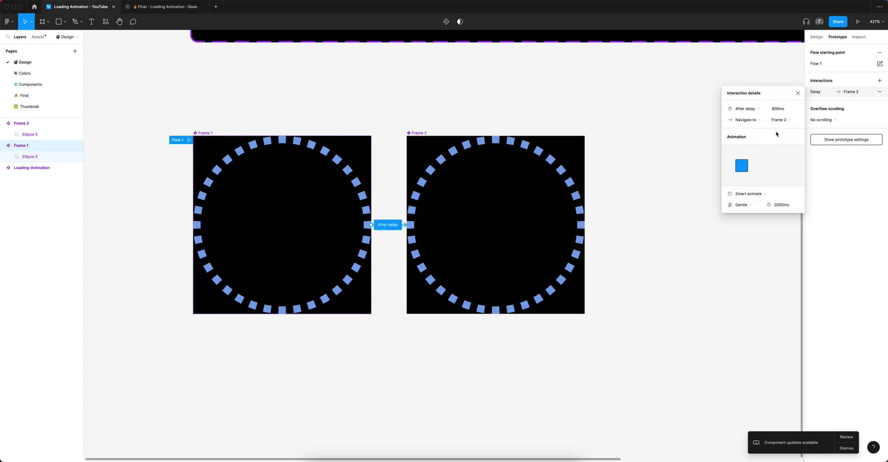
pyautogui.click(788, 110)
pyautogui.write('1')
pyautogui.press('Return')
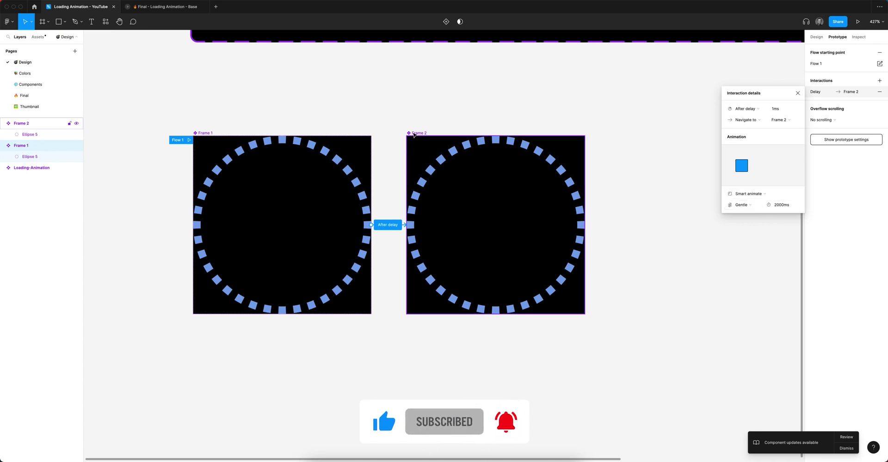
# - Set Frame 2's link back to Frame 1 to fire after a 1ms delay
pyautogui.click(414, 134)
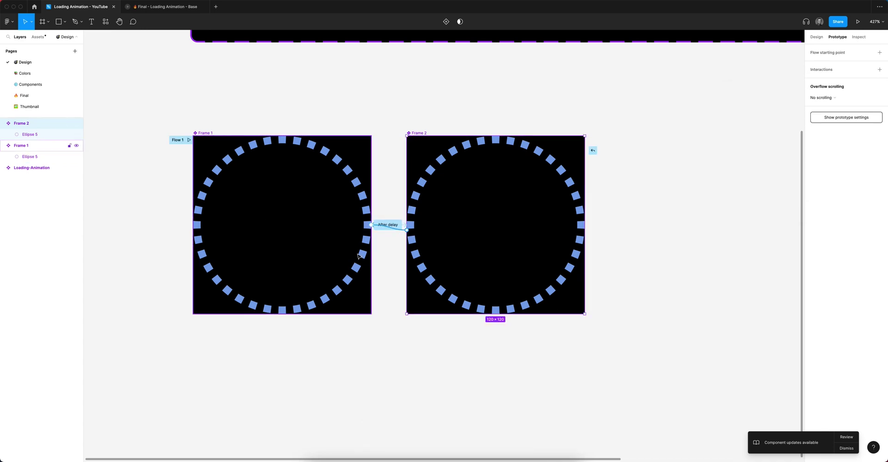
pyautogui.click(744, 98)
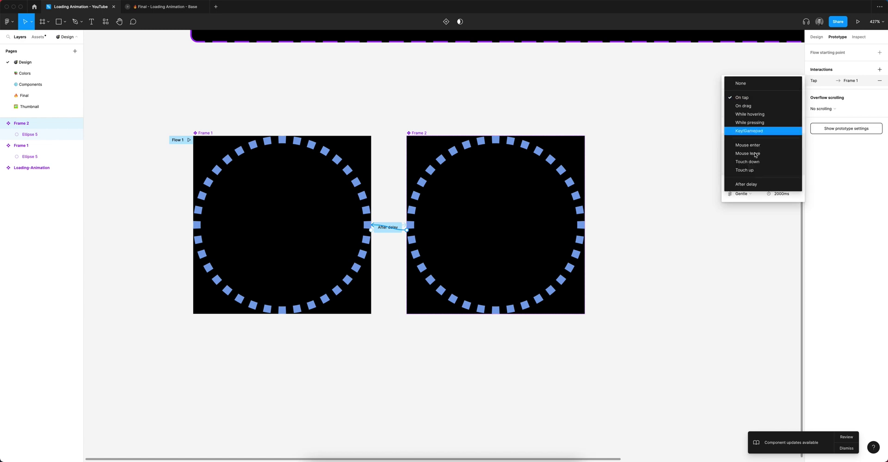
pyautogui.click(759, 187)
pyautogui.click(780, 99)
pyautogui.write('1ms')
pyautogui.press('Return')
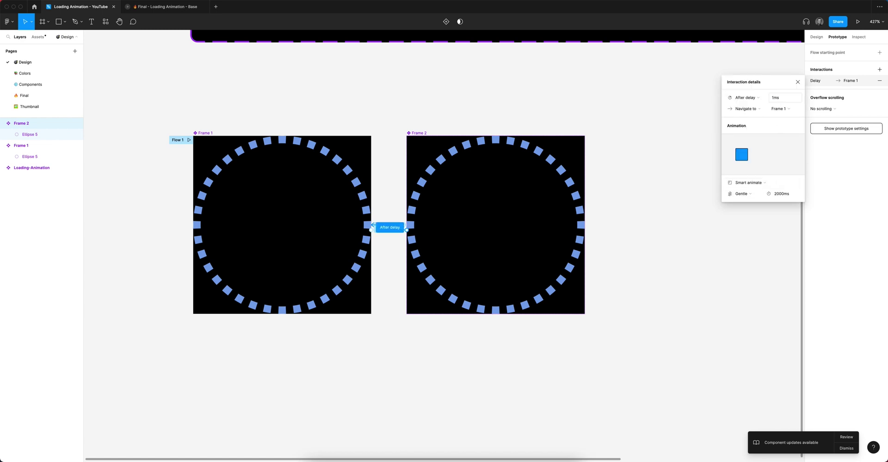
pyautogui.click(458, 95)
pyautogui.hscroll(-2, 458, 96)
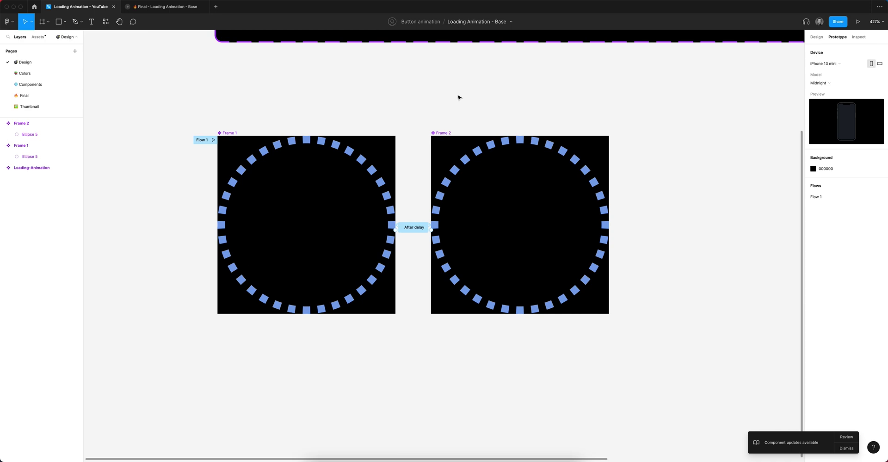
pyautogui.hotkey('shift', 'e')
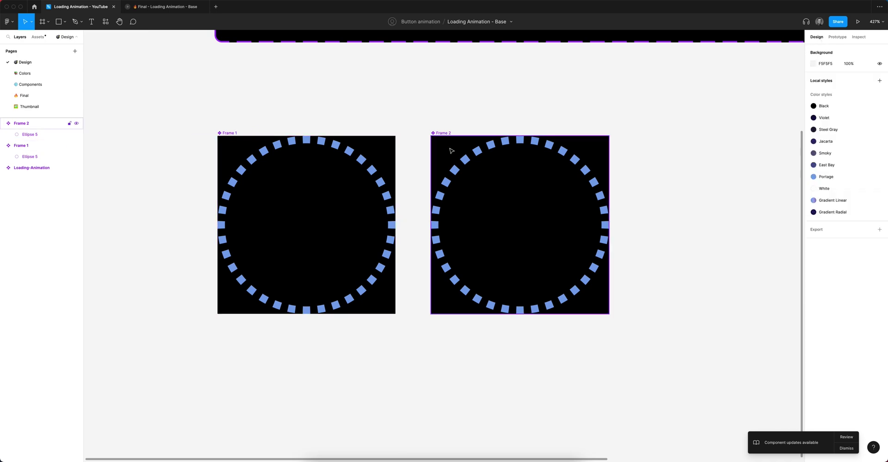
# - Combine the two ring frames into a variant set and nudge it down-right
pyautogui.moveTo(206, 132); pyautogui.dragTo(476, 135)
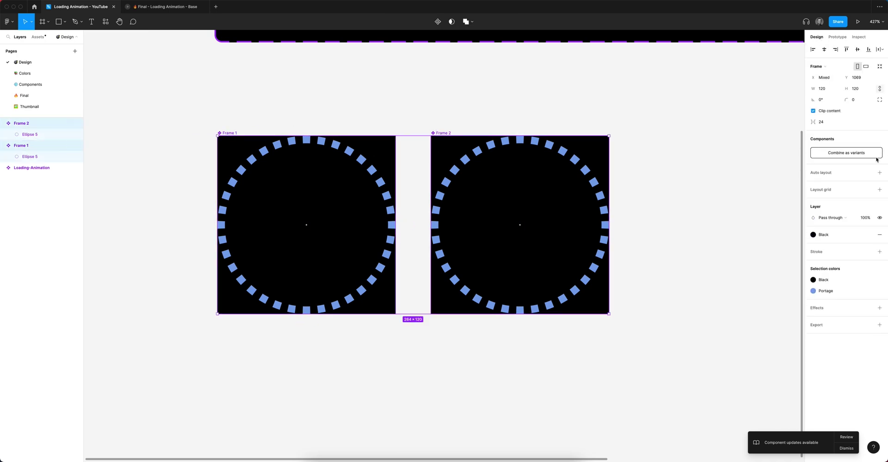
pyautogui.click(844, 154)
pyautogui.press('-')
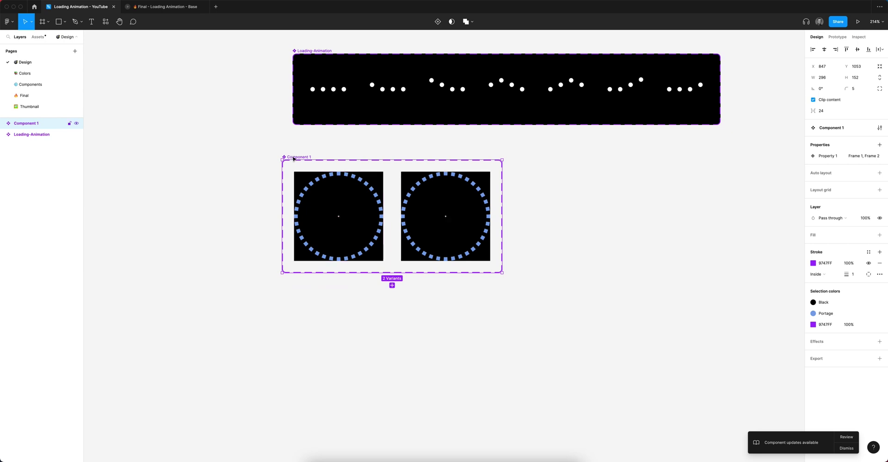
pyautogui.moveTo(293, 159); pyautogui.dragTo(304, 167)
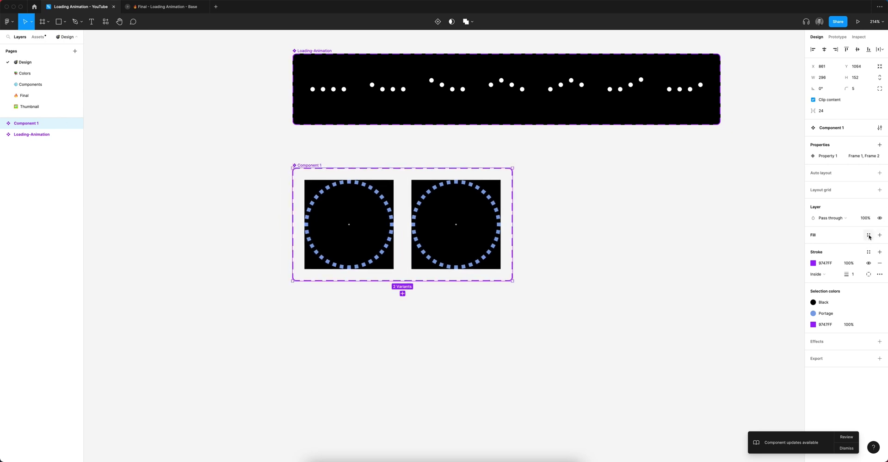
# - Fill the variant set with the Black style and rename it Circles-Animation
pyautogui.click(868, 235)
pyautogui.click(842, 275)
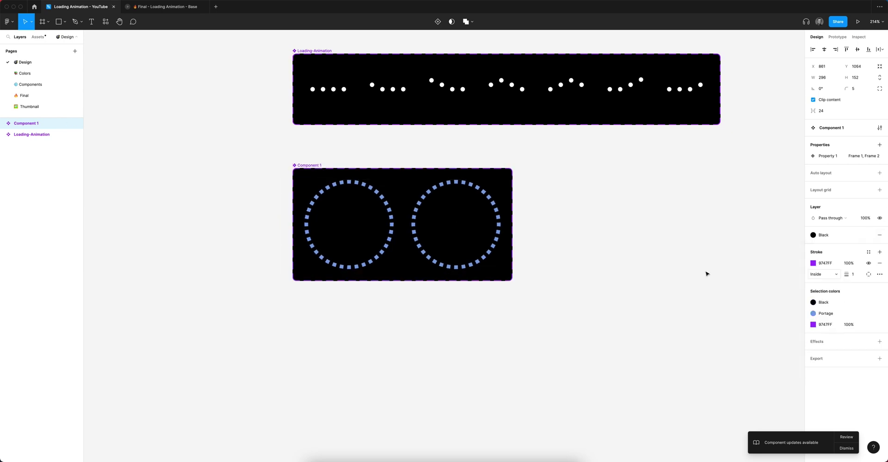
pyautogui.doubleClick(314, 165)
pyautogui.write('Circles-An')
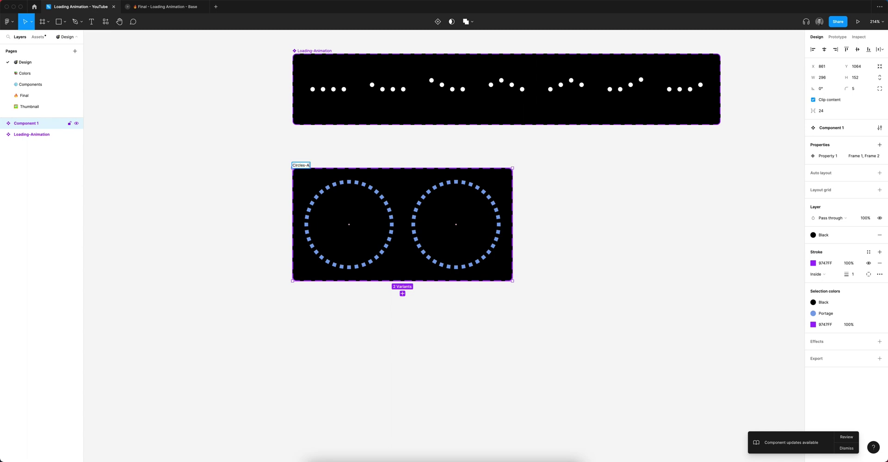
pyautogui.write('imation')
pyautogui.press('Return')
# - Create an iPhone 13 mini frame beside the components and shift it slightly down
pyautogui.click(491, 340)
pyautogui.scroll(-5, 492, 339)
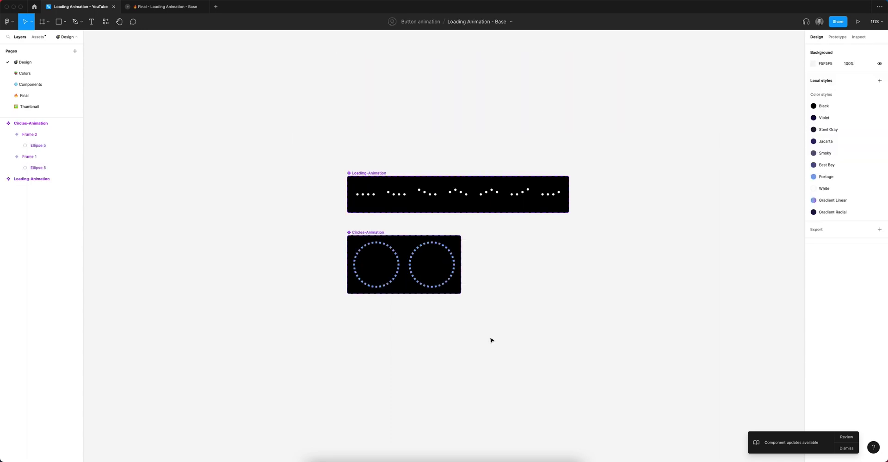
pyautogui.hscroll(5, 491, 340)
pyautogui.hscroll(-3, 491, 339)
pyautogui.scroll(-1, 492, 339)
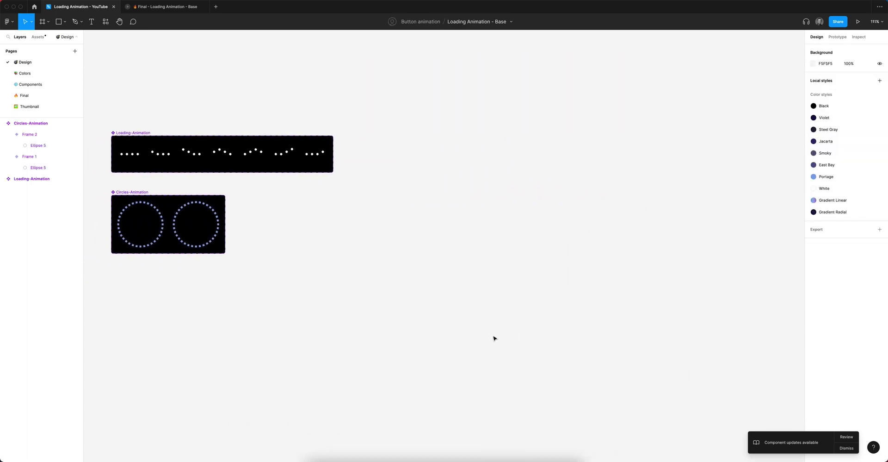
pyautogui.press('f')
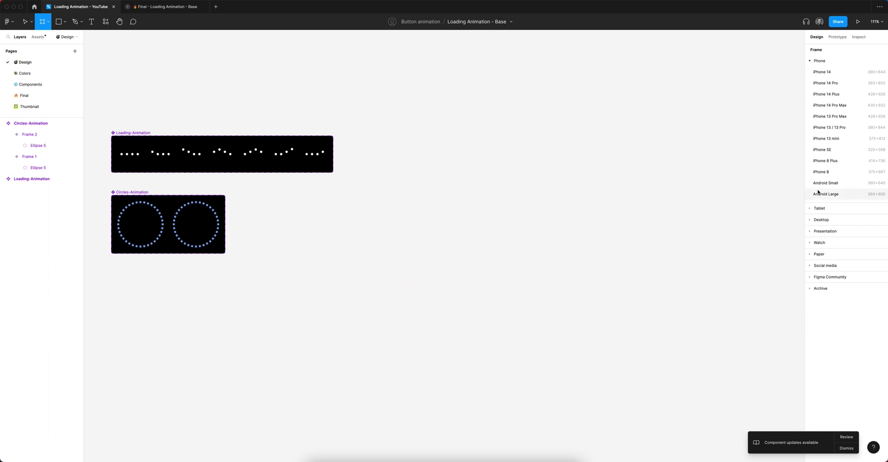
pyautogui.click(824, 139)
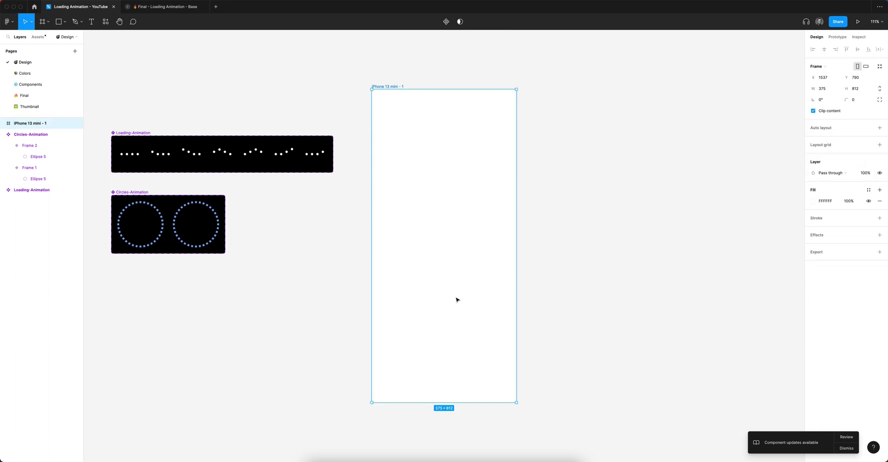
pyautogui.moveTo(400, 156); pyautogui.dragTo(397, 201)
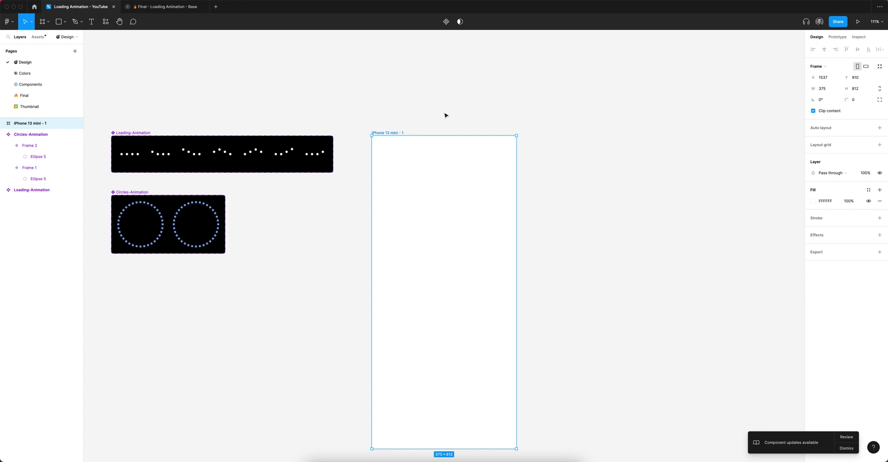
# - Rename the phone frame Loading-Screen and fill it with the Black style
pyautogui.doubleClick(394, 133)
pyautogui.write('Loading-')
pyautogui.write('Screen')
pyautogui.press('Return')
pyautogui.hscroll(-1, 444, 245)
pyautogui.hscroll(-3, 701, 222)
pyautogui.click(868, 189)
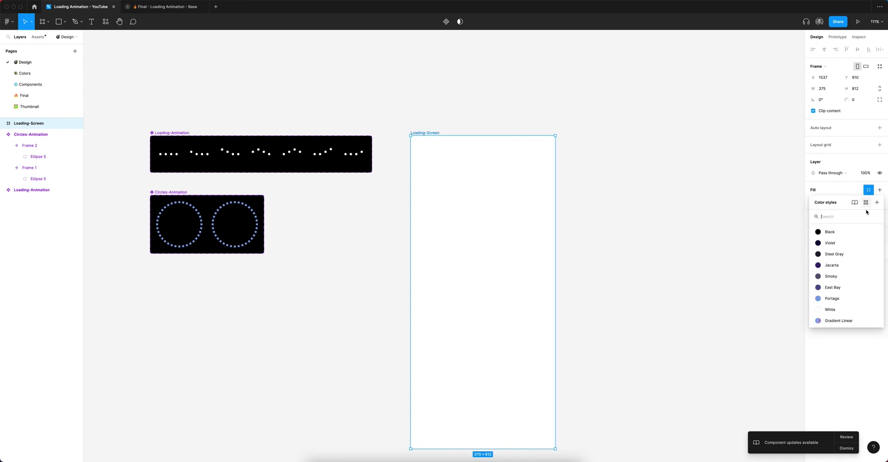
pyautogui.click(820, 232)
# - Paste the dark status bar and home indicator from Components into Loading-Screen
pyautogui.click(530, 101)
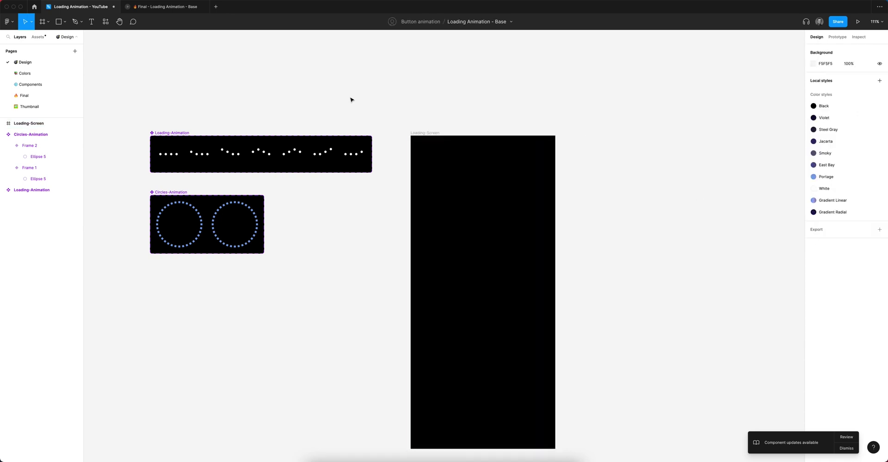
pyautogui.click(24, 84)
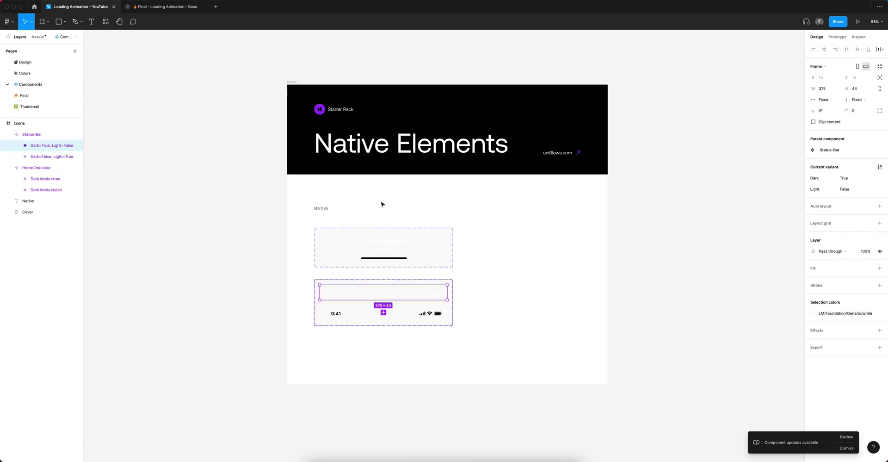
pyautogui.click(367, 243)
pyautogui.keyDown('shift'); pyautogui.click(383, 298); pyautogui.keyUp('shift')
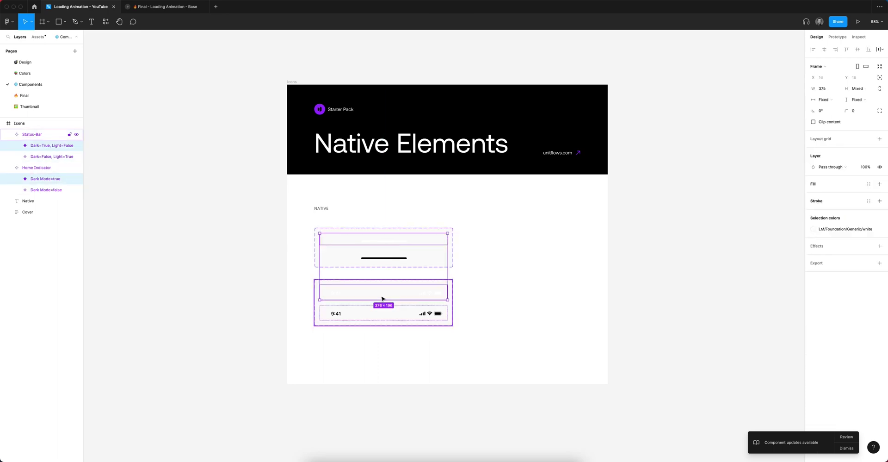
pyautogui.click(25, 61)
pyautogui.click(451, 137)
pyautogui.hotkey('ctrl', 'v')
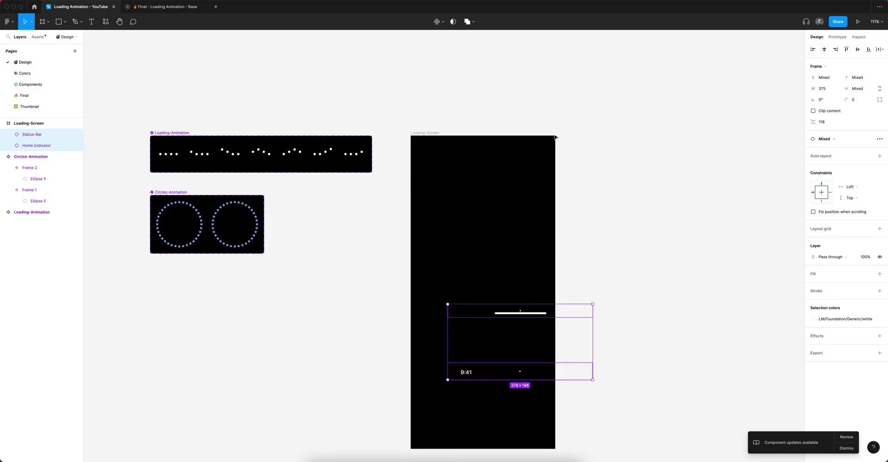
# - Align the home indicator to the screen's bottom and the status bar to its top
pyautogui.click(824, 49)
pyautogui.click(869, 49)
pyautogui.scroll(-5, 515, 239)
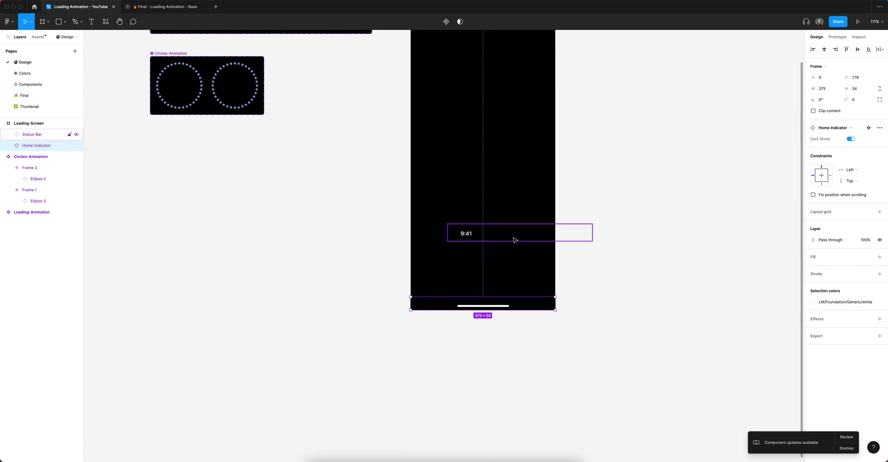
pyautogui.click(515, 239)
pyautogui.scroll(3, 804, 58)
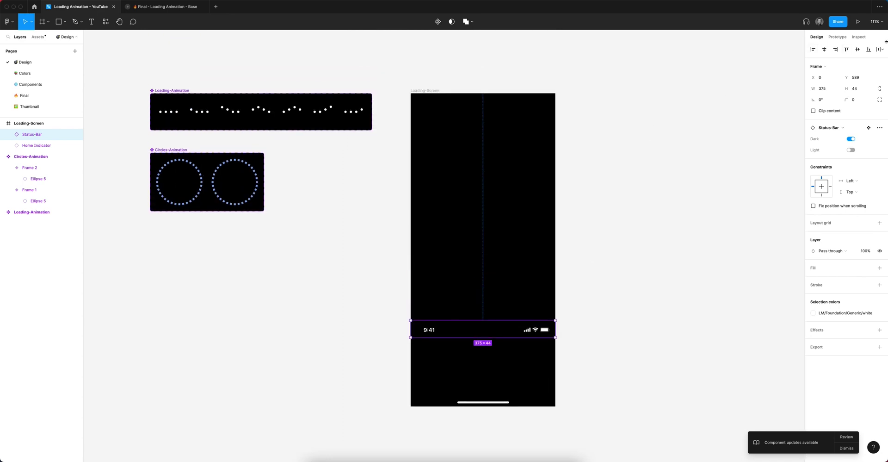
pyautogui.click(845, 52)
pyautogui.hscroll(-3, 522, 72)
pyautogui.click(522, 71)
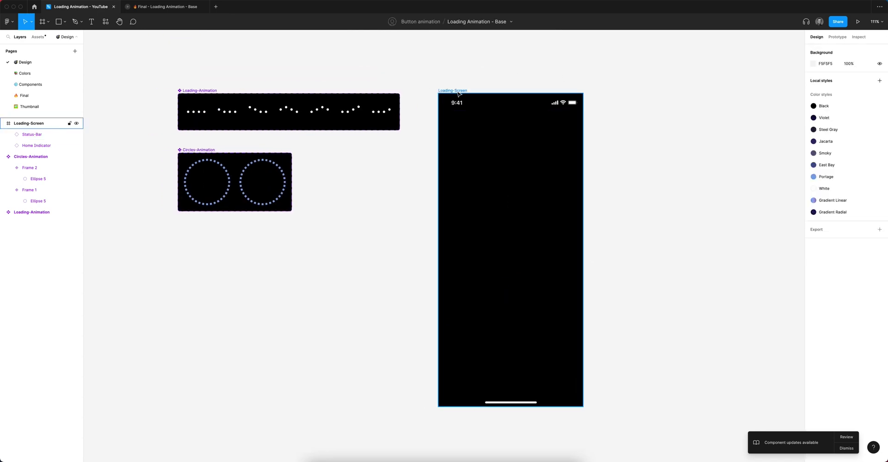
# - Set both circle variants' horizontal and vertical constraints to Scale
pyautogui.click(209, 183)
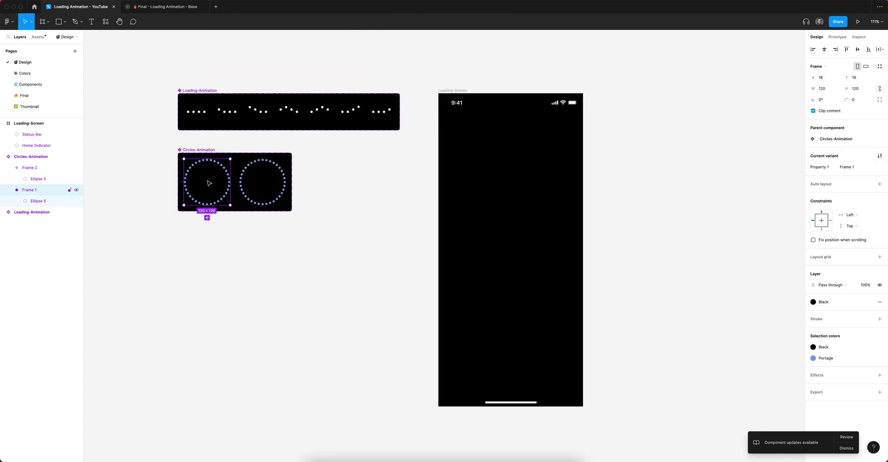
pyautogui.keyDown('shift'); pyautogui.click(265, 184); pyautogui.keyUp('shift')
pyautogui.click(863, 213)
pyautogui.click(852, 242)
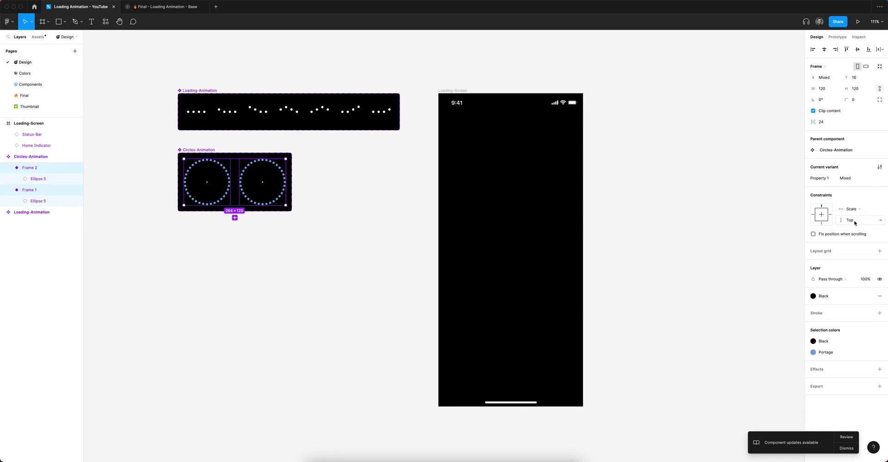
pyautogui.click(851, 220)
pyautogui.click(848, 253)
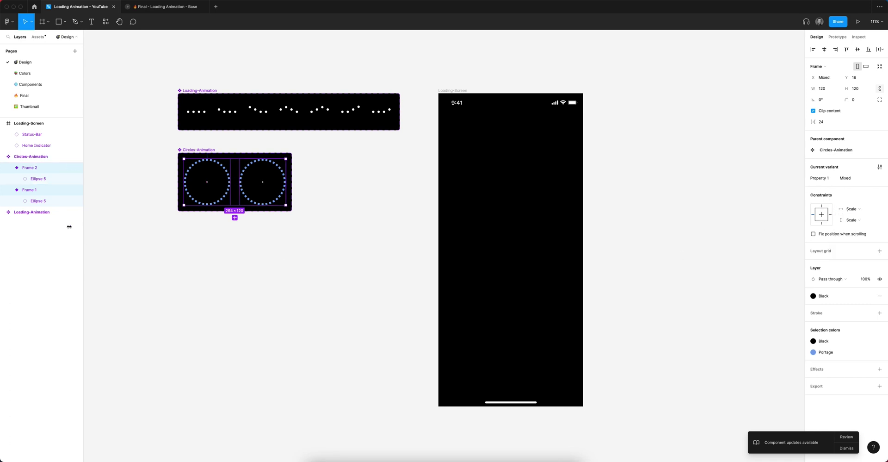
# - Set both Ellipse 5 circles' horizontal and vertical constraints to Scale
pyautogui.click(38, 179)
pyautogui.keyDown('shift'); pyautogui.click(38, 201); pyautogui.keyUp('shift')
pyautogui.click(850, 147)
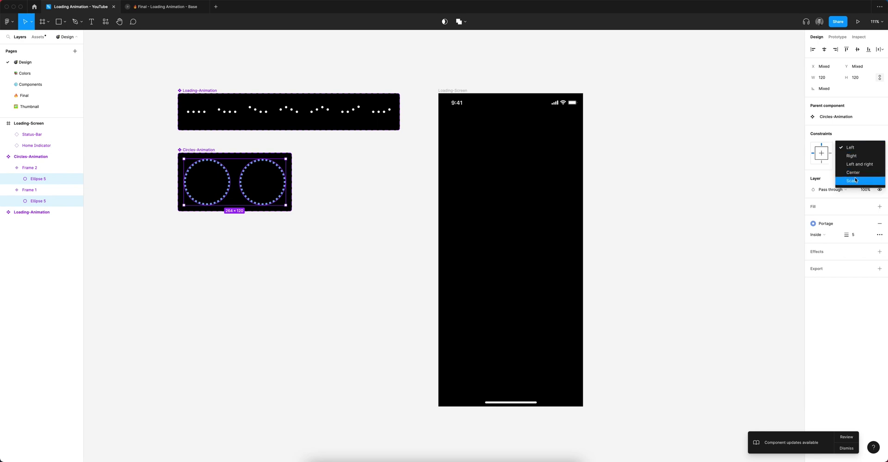
pyautogui.click(855, 180)
pyautogui.click(851, 158)
pyautogui.click(856, 191)
pyautogui.click(378, 224)
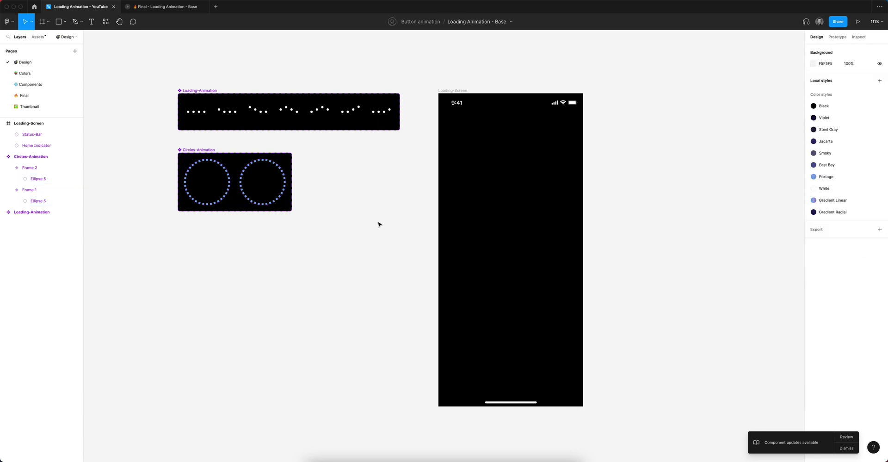
pyautogui.hscroll(2, 420, 79)
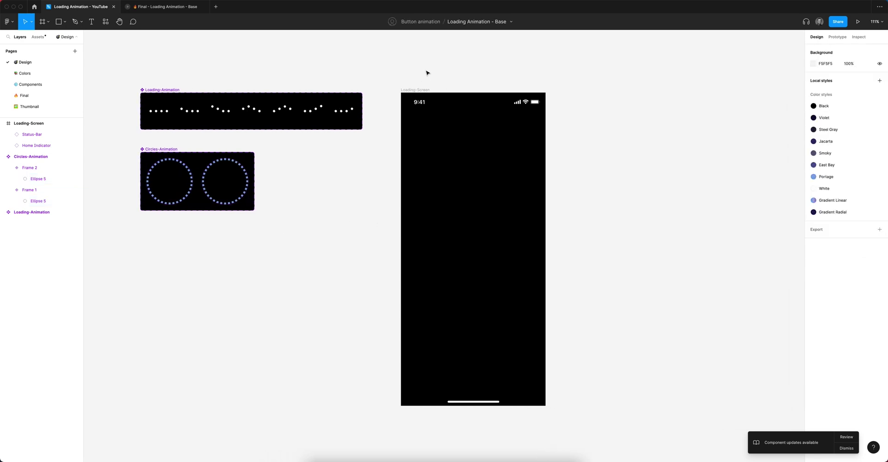
# - Paste a Circles-Animation instance into Loading-Screen, centre it, and enlarge it to 350
pyautogui.click(168, 185)
pyautogui.click(405, 89)
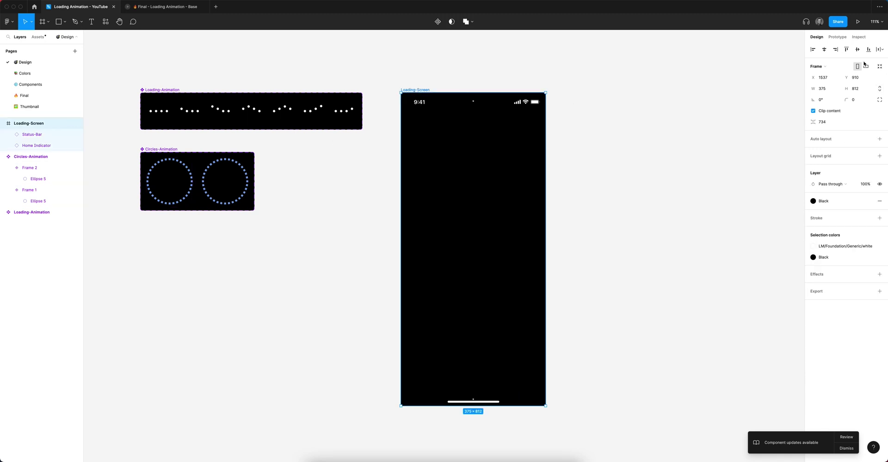
pyautogui.hotkey('ctrl', 'v')
pyautogui.click(825, 49)
pyautogui.click(861, 50)
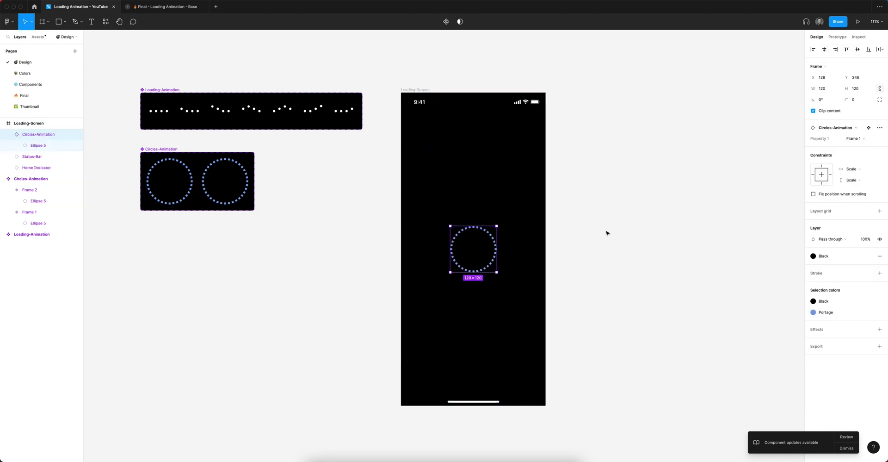
pyautogui.moveTo(497, 226)
pyautogui.mouseDown()
pyautogui.moveTo(538, 193)
pyautogui.moveTo(550, 151)
pyautogui.mouseUp()
pyautogui.scroll(5, 539, 193)
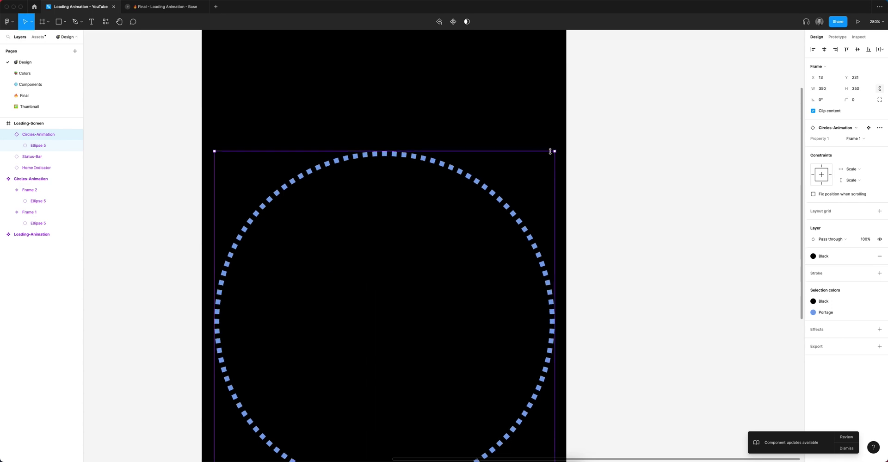
pyautogui.scroll(-5, 412, 228)
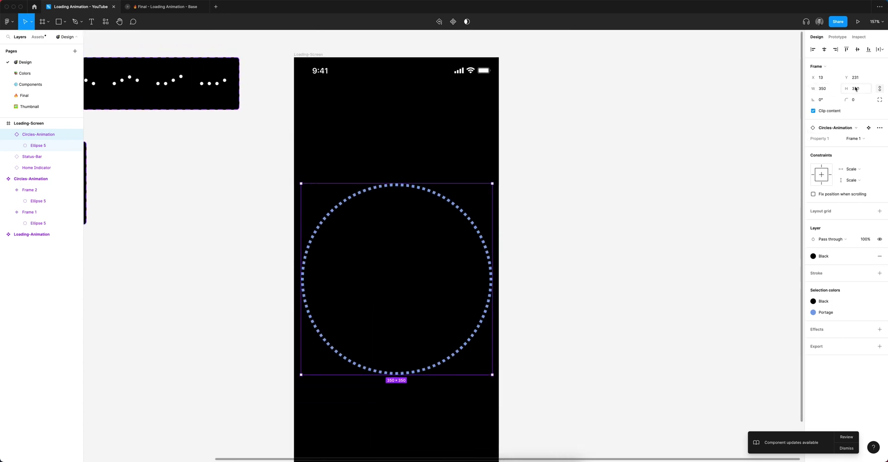
pyautogui.scroll(-2, 591, 247)
# - Resize the copied circle to 255 and centre it in the screen
pyautogui.click(828, 89)
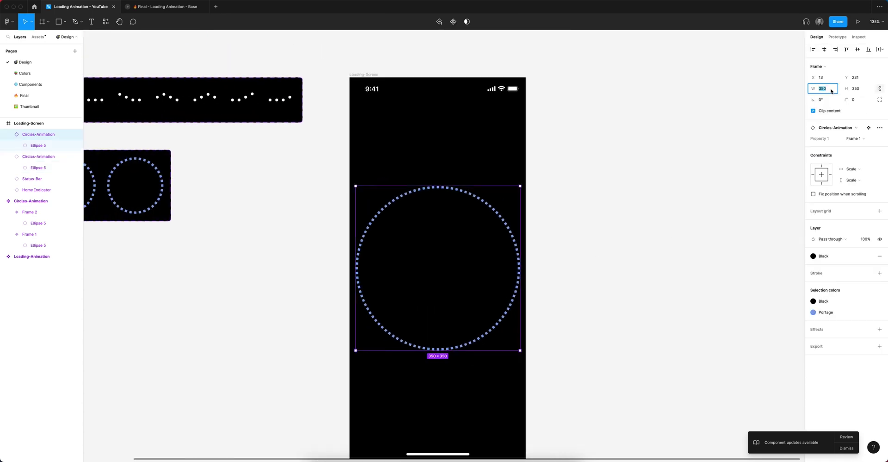
pyautogui.write('255')
pyautogui.press('Return')
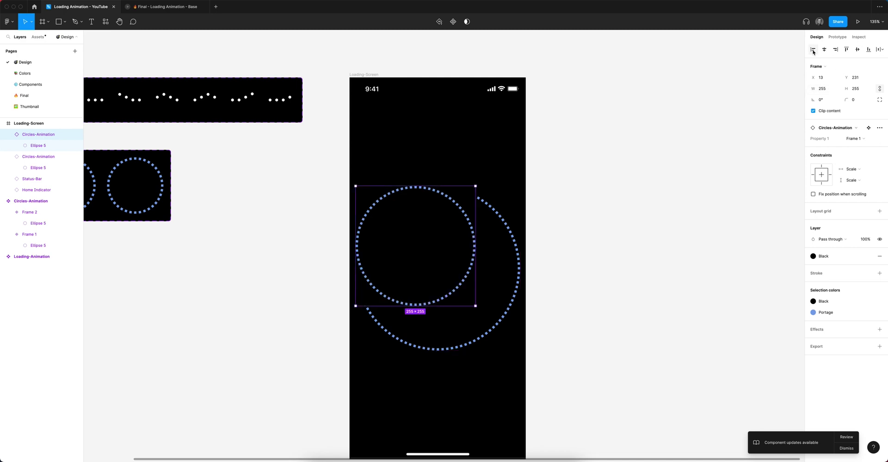
pyautogui.click(825, 49)
pyautogui.click(857, 49)
pyautogui.click(630, 253)
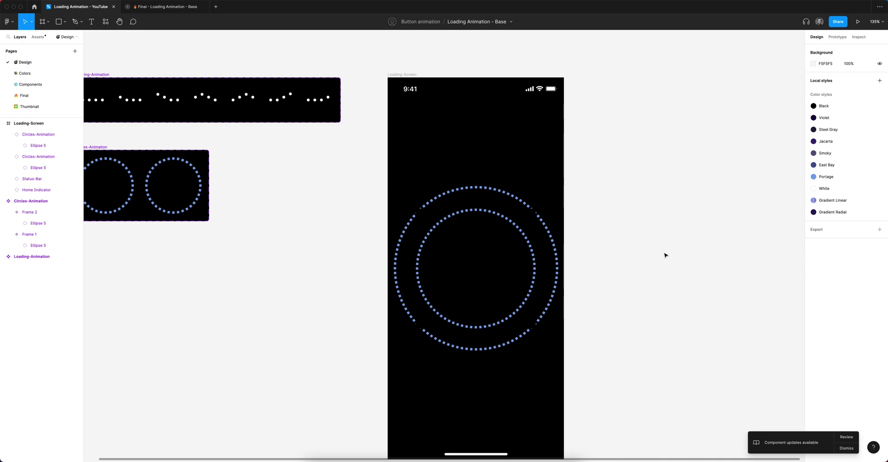
# - Remove the black fill from both Circles-Animation variants
pyautogui.hscroll(-5, 665, 255)
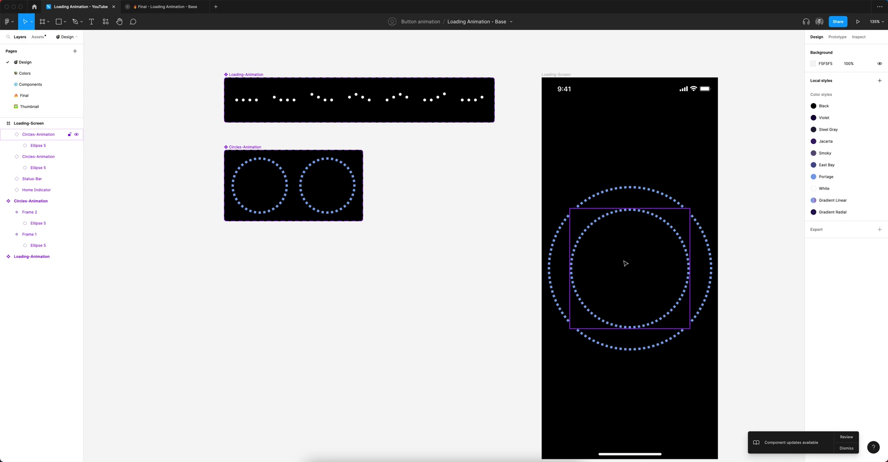
pyautogui.click(259, 185)
pyautogui.keyDown('shift'); pyautogui.click(324, 187); pyautogui.keyUp('shift')
pyautogui.moveTo(843, 296)
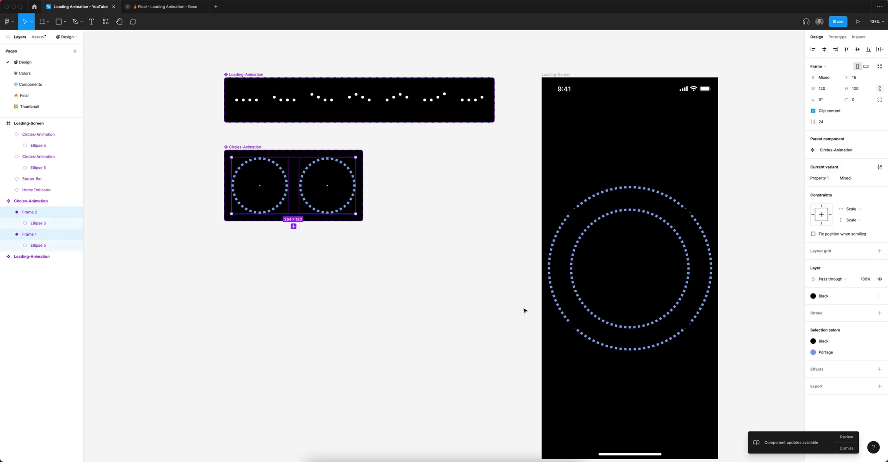
pyautogui.click(881, 297)
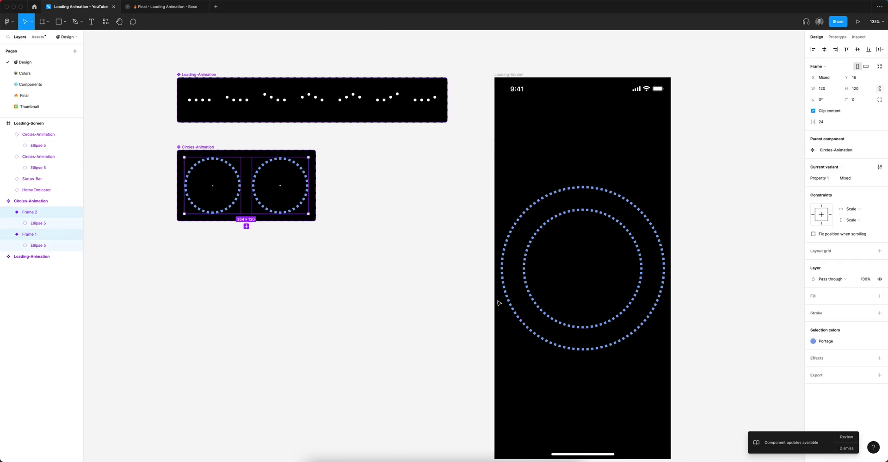
# - Duplicate the middle circle, resize it to 155, and centre it
pyautogui.hscroll(6, 617, 309)
pyautogui.click(418, 239)
pyautogui.hotkey('ctrl', 'd')
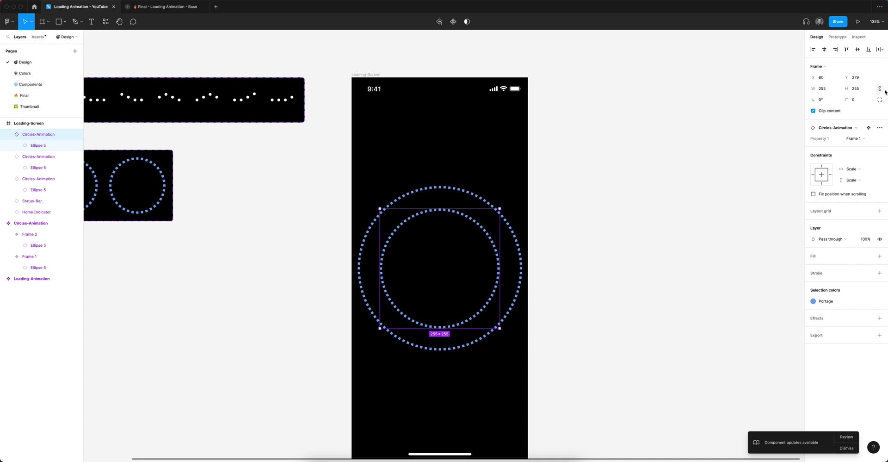
pyautogui.click(823, 88)
pyautogui.write('155')
pyautogui.press('Return')
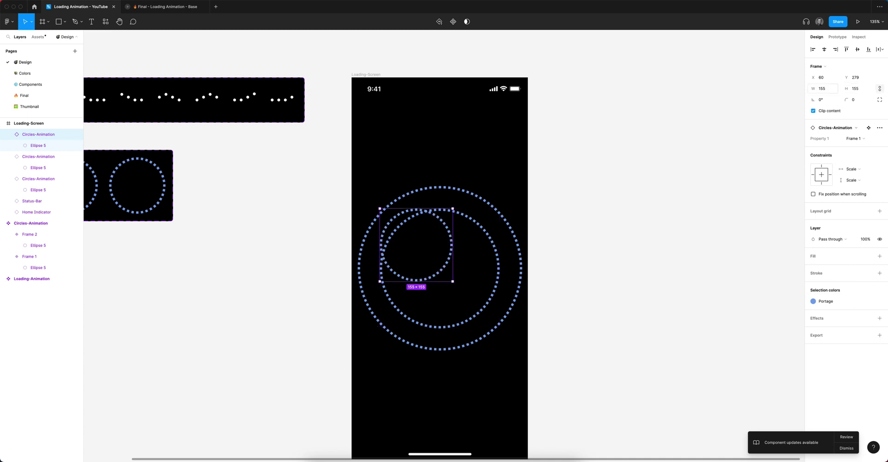
pyautogui.click(824, 49)
pyautogui.click(858, 49)
pyautogui.scroll(-2, 680, 224)
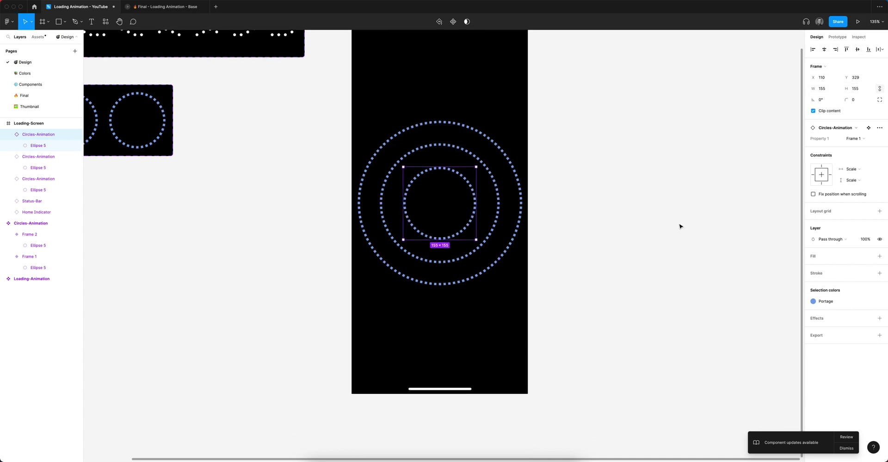
pyautogui.click(680, 224)
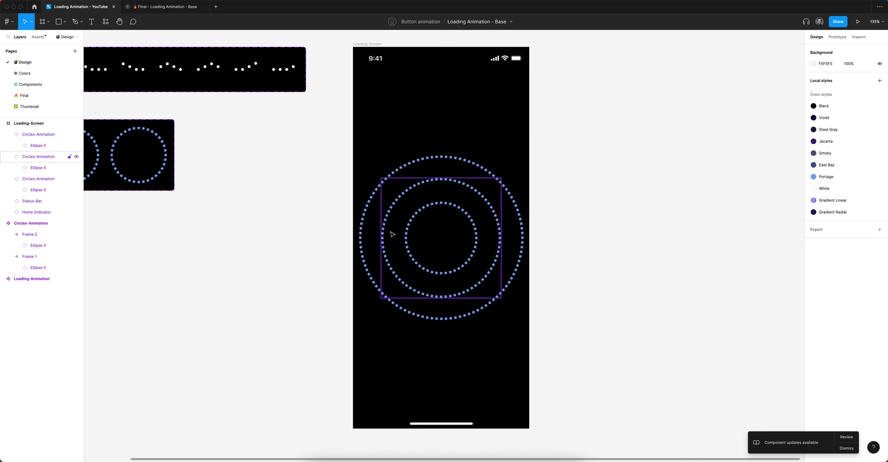
# - Recolour the outer ring's stroke to Jacarta and the middle ring's to East Bay
pyautogui.click(456, 158)
pyautogui.click(820, 212)
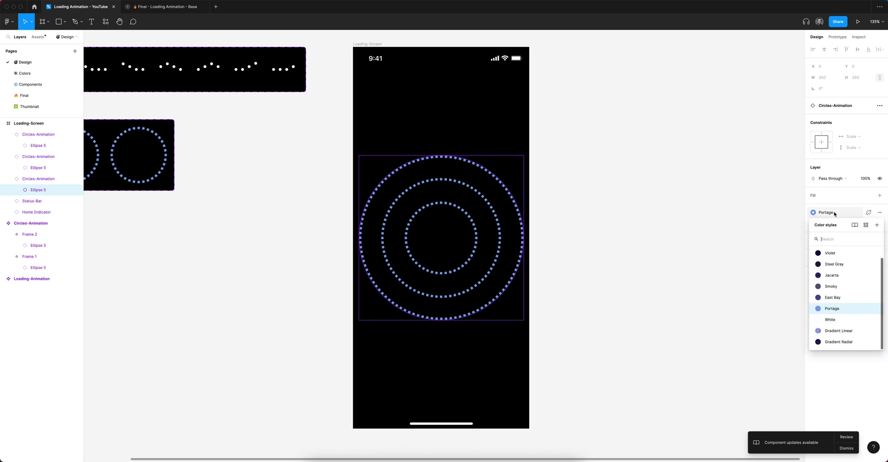
pyautogui.click(832, 276)
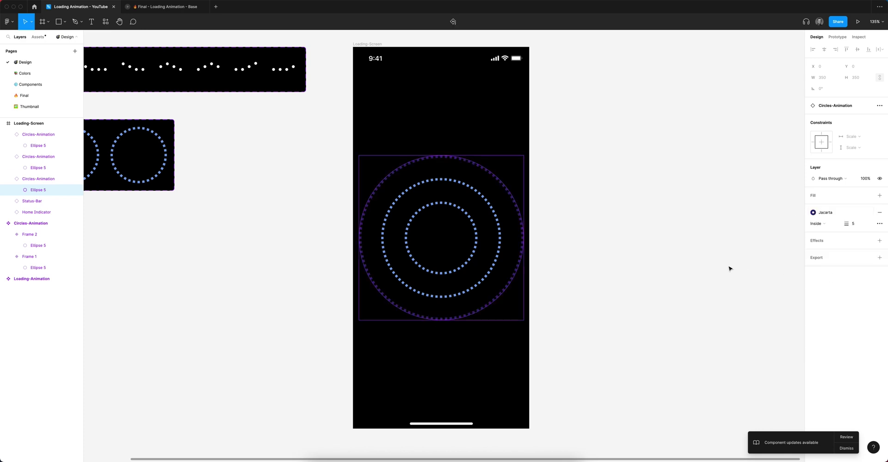
pyautogui.click(685, 245)
pyautogui.click(466, 186)
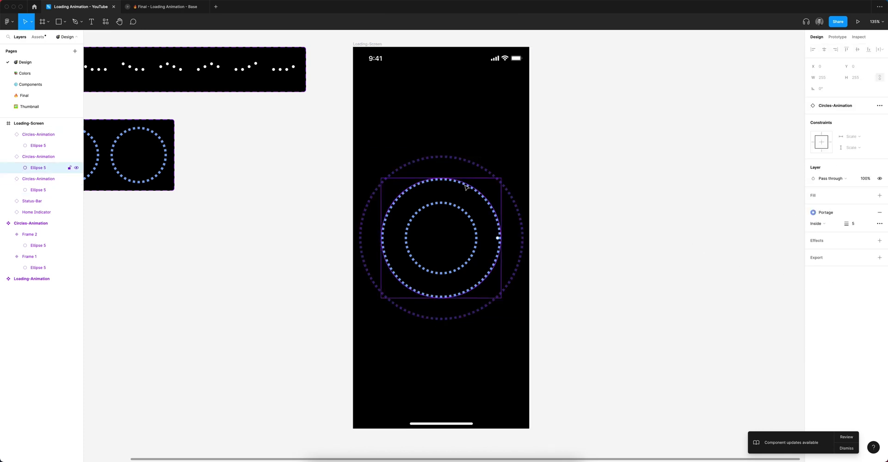
pyautogui.click(820, 212)
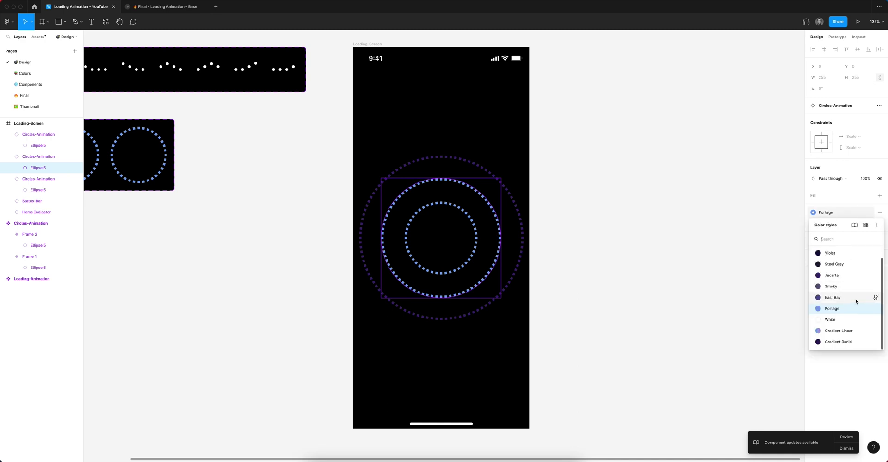
pyautogui.click(832, 299)
pyautogui.click(465, 214)
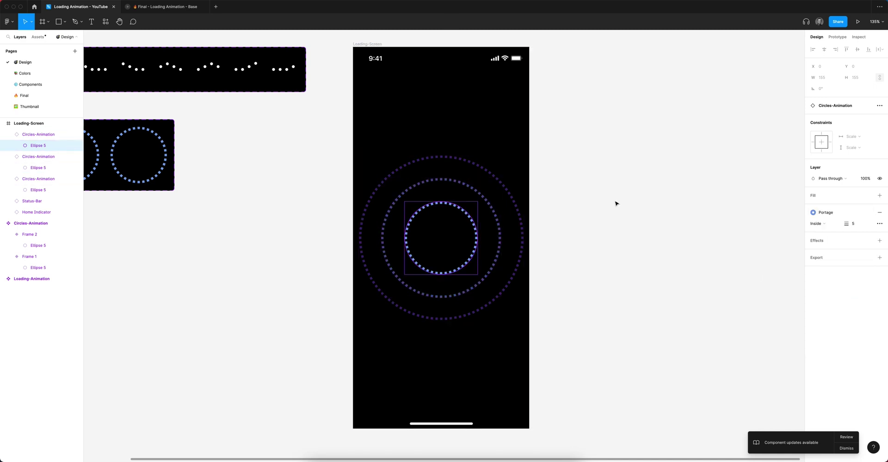
pyautogui.click(468, 165)
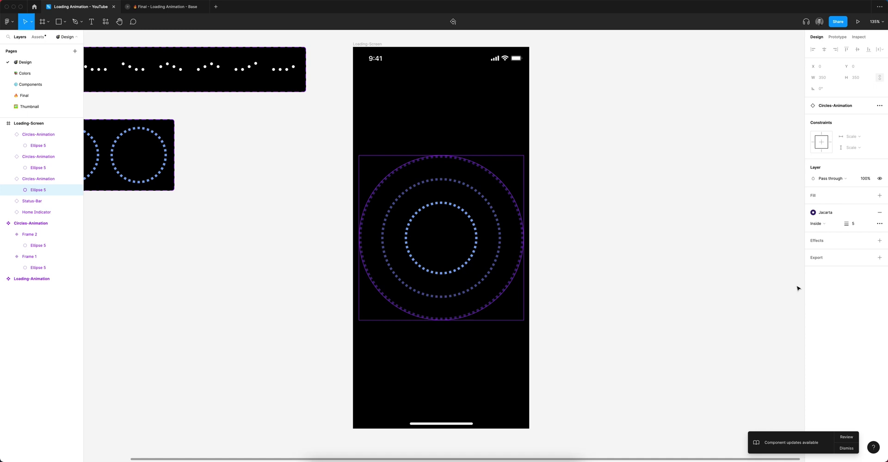
# - Give the outer Circles-Animation ring a layer blur of 4
pyautogui.click(60, 180)
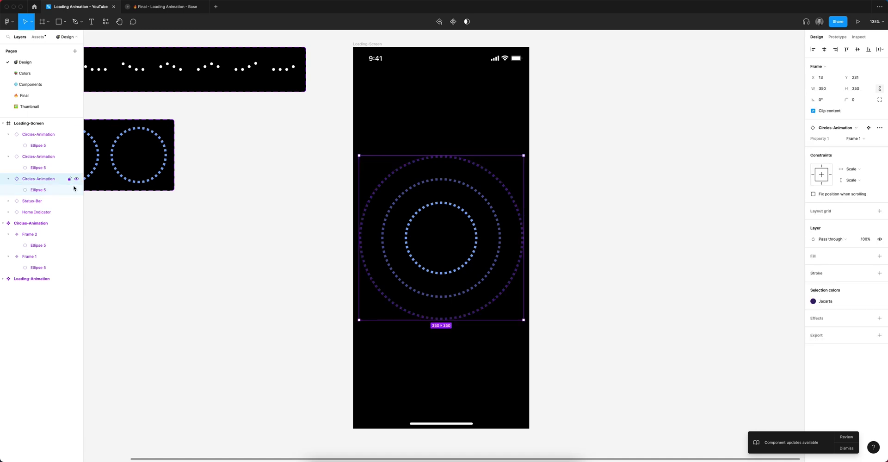
pyautogui.click(820, 318)
pyautogui.click(838, 331)
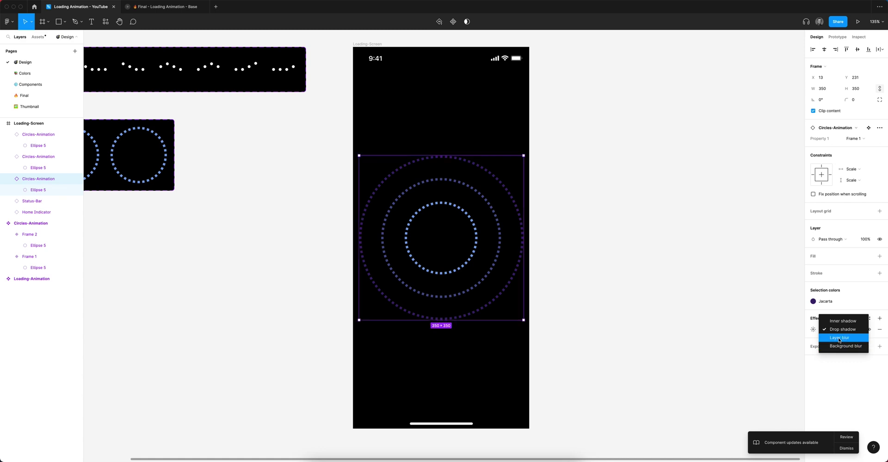
pyautogui.click(841, 342)
pyautogui.click(813, 330)
pyautogui.press('Return')
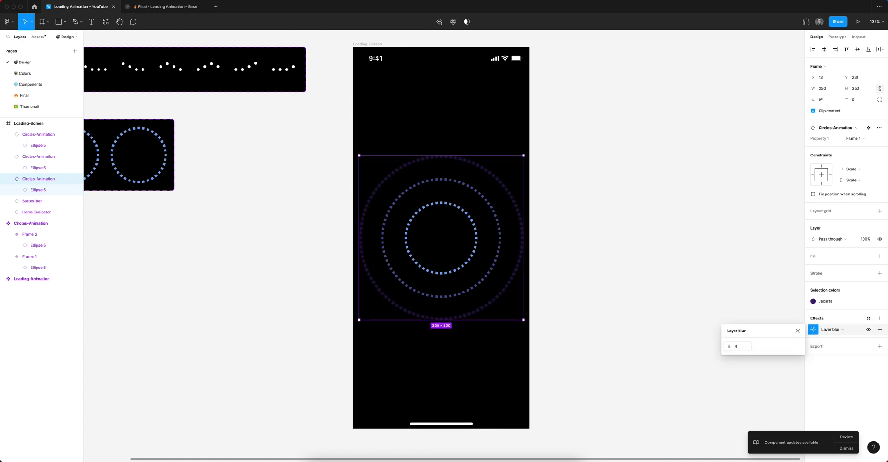
# - Give the middle ring a layer blur of 2
pyautogui.click(474, 189)
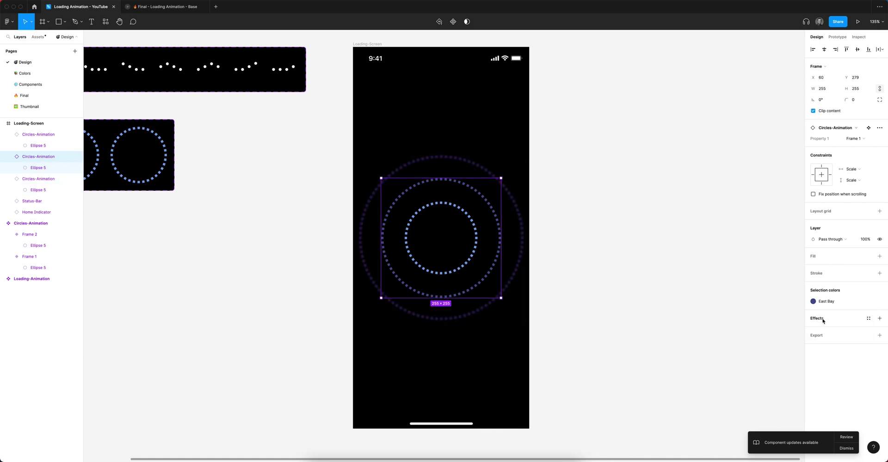
pyautogui.click(822, 319)
pyautogui.click(840, 337)
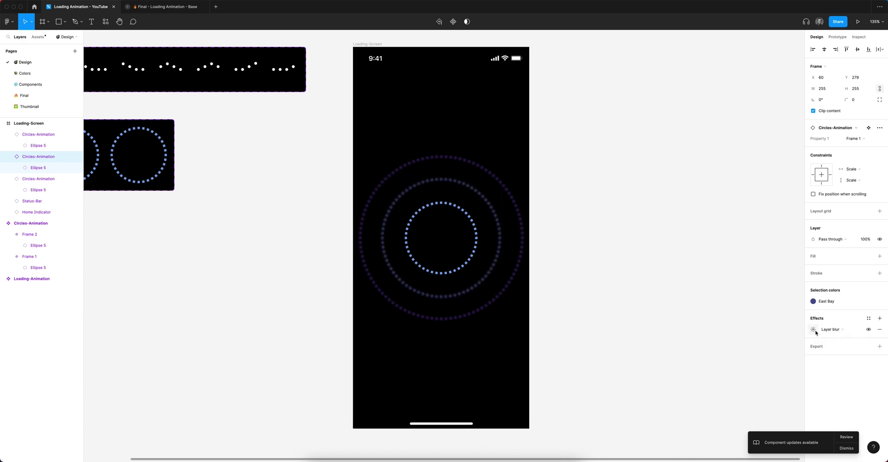
pyautogui.click(813, 329)
pyautogui.write('2')
pyautogui.press('Return')
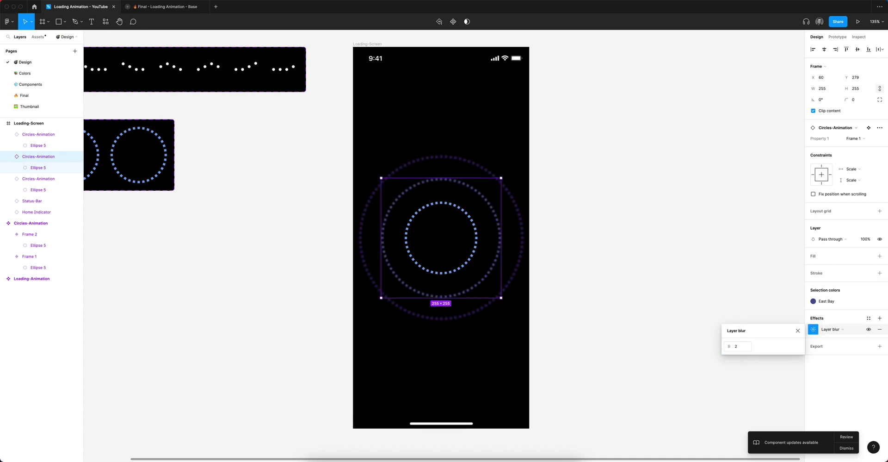
# - Give the inner ring a matching layer blur of 2
pyautogui.click(463, 209)
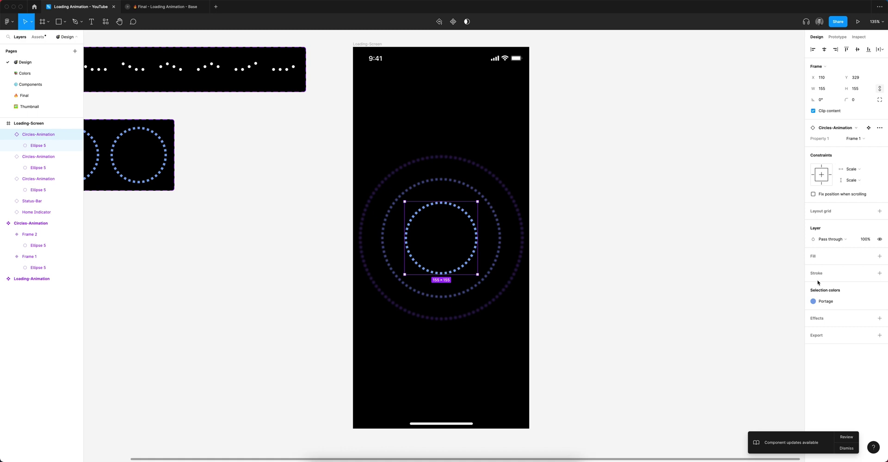
pyautogui.click(828, 319)
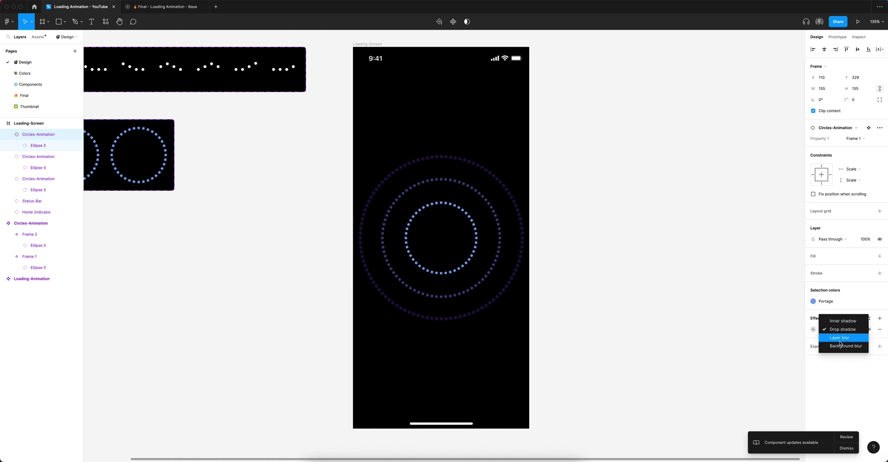
pyautogui.click(839, 337)
pyautogui.click(813, 329)
pyautogui.press('Return')
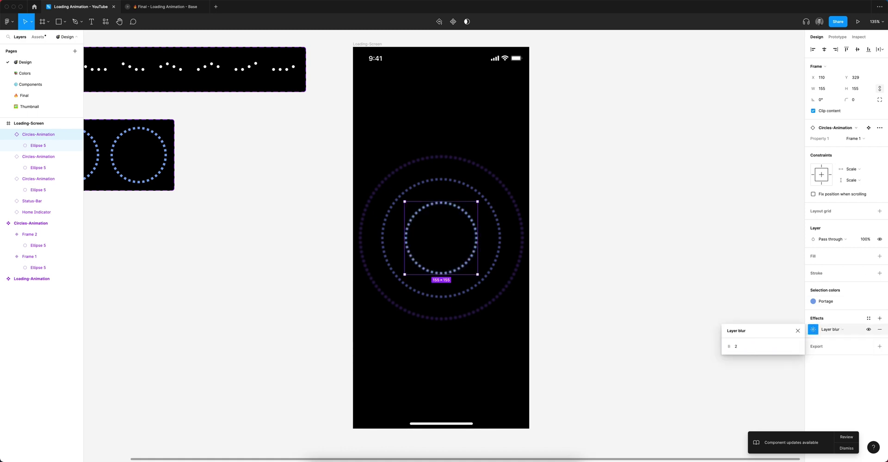
pyautogui.click(611, 234)
pyautogui.scroll(-3, 603, 247)
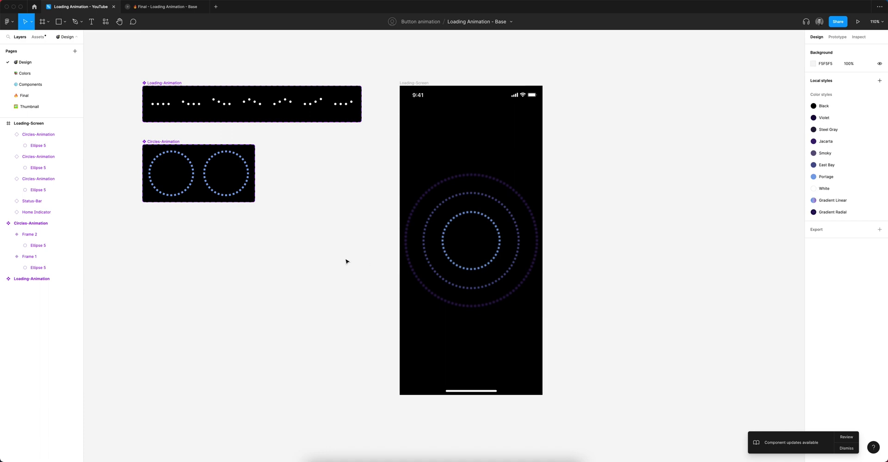
# - Copy the Loading-Animation dots into Loading-Screen and centre them
pyautogui.click(159, 104)
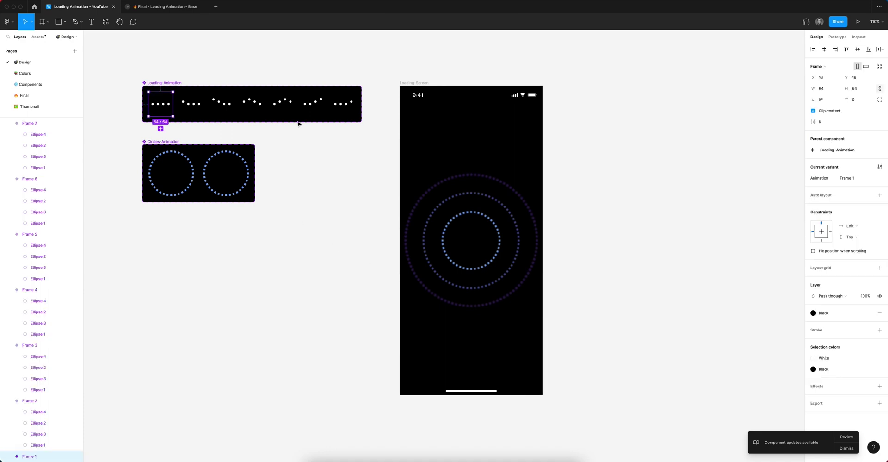
pyautogui.hotkey('ctrl', 'c')
pyautogui.click(462, 120)
pyautogui.hotkey('ctrl', 'v')
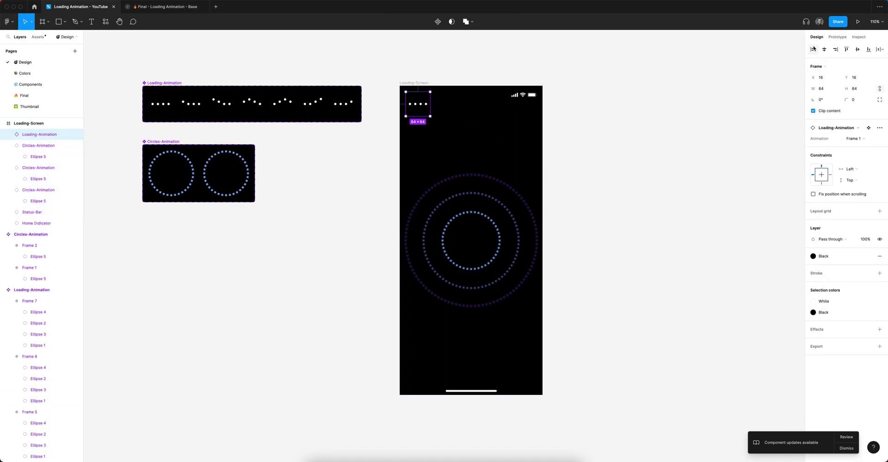
pyautogui.click(824, 49)
pyautogui.click(858, 49)
pyautogui.click(638, 225)
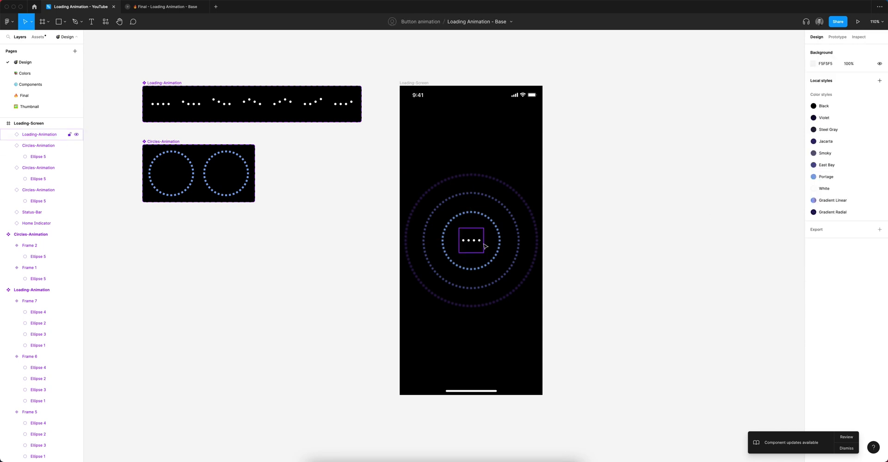
pyautogui.click(485, 246)
# - Group the three ring layers and name the group Circles
pyautogui.click(9, 146)
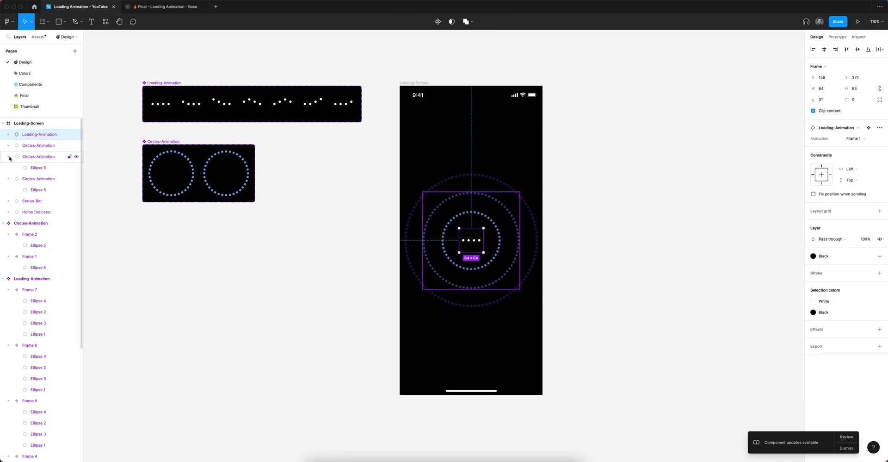
pyautogui.click(9, 167)
pyautogui.click(37, 167)
pyautogui.click(41, 146)
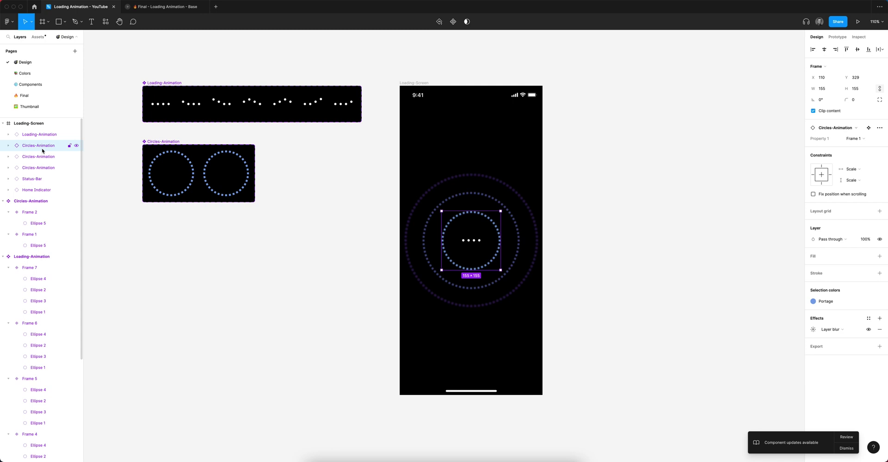
pyautogui.keyDown('shift'); pyautogui.click(39, 167); pyautogui.keyUp('shift')
pyautogui.hotkey('ctrl', 'g')
pyautogui.doubleClick(36, 146)
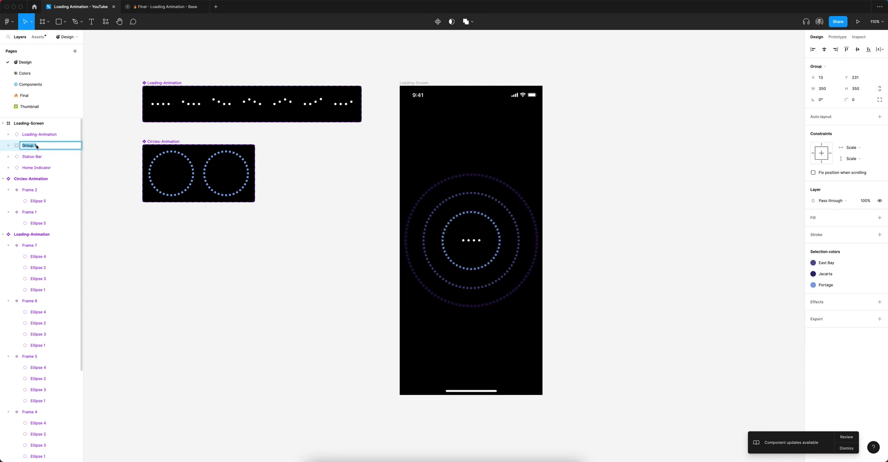
pyautogui.write('Circles')
pyautogui.press('Return')
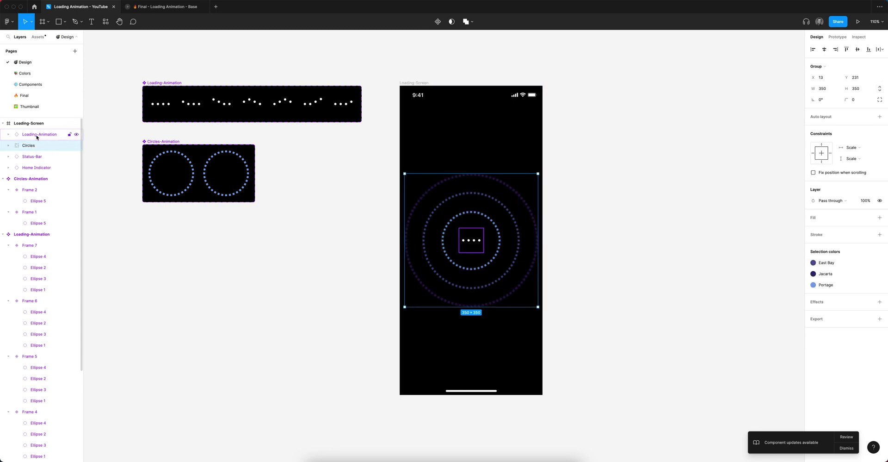
# - Group the dots as Loading, and Status-Bar plus Home Indicator as Native-Elements
pyautogui.click(37, 135)
pyautogui.hotkey('ctrl', 'g')
pyautogui.doubleClick(37, 134)
pyautogui.write('Loading')
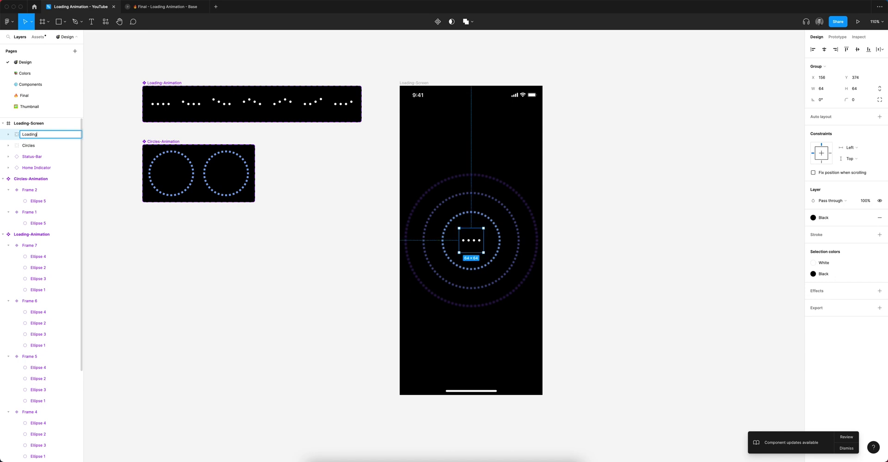
pyautogui.press('Return')
pyautogui.click(32, 156)
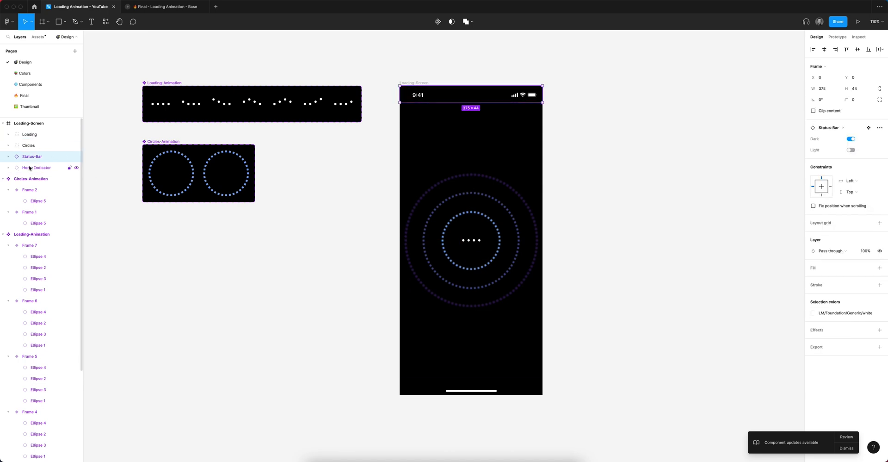
pyautogui.keyDown('shift'); pyautogui.click(38, 165); pyautogui.keyUp('shift')
pyautogui.hotkey('ctrl', 'g')
pyautogui.doubleClick(28, 156)
pyautogui.write('Na')
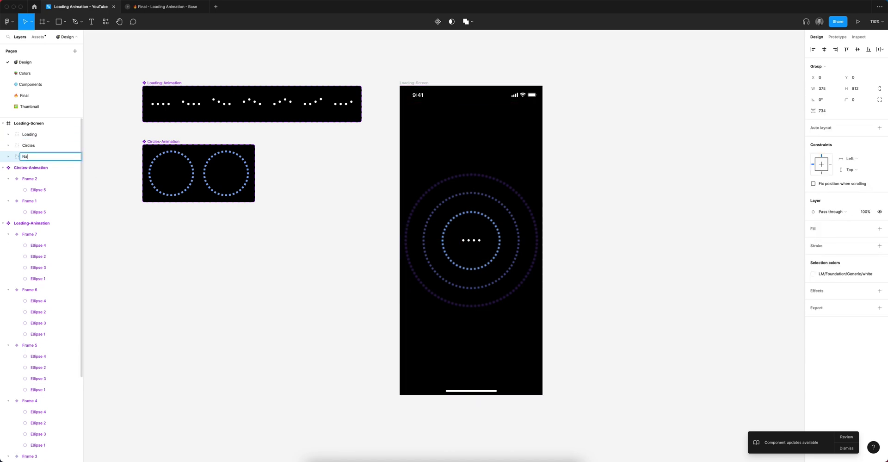
pyautogui.write('tive-Elements')
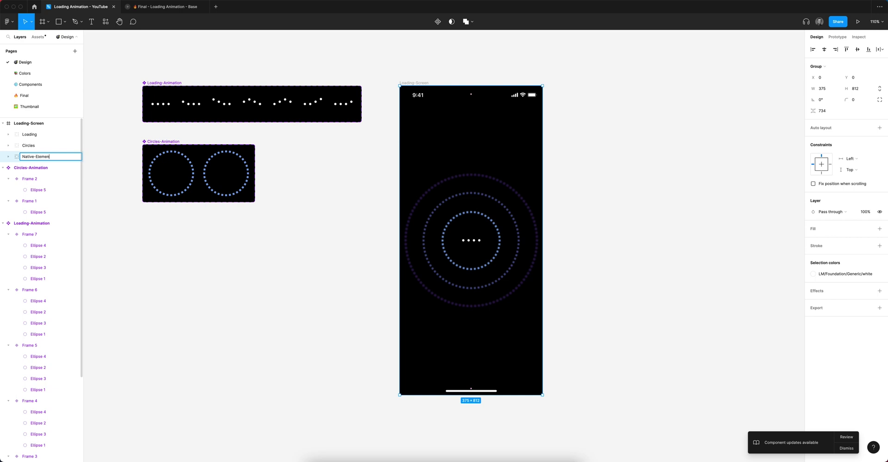
pyautogui.press('Return')
pyautogui.click(624, 183)
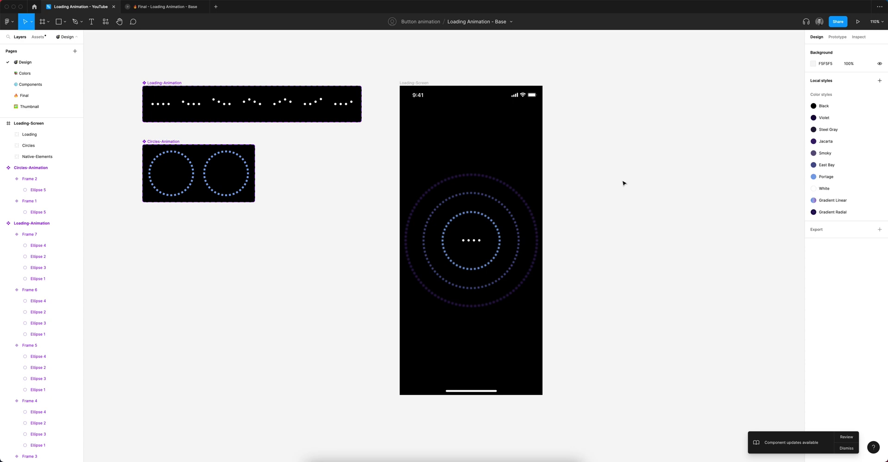
# - Add a two-line 'Generating / your data' headline above the rings
pyautogui.press('t')
pyautogui.click(454, 127)
pyautogui.write('G')
pyautogui.press('Escape')
pyautogui.write('e')
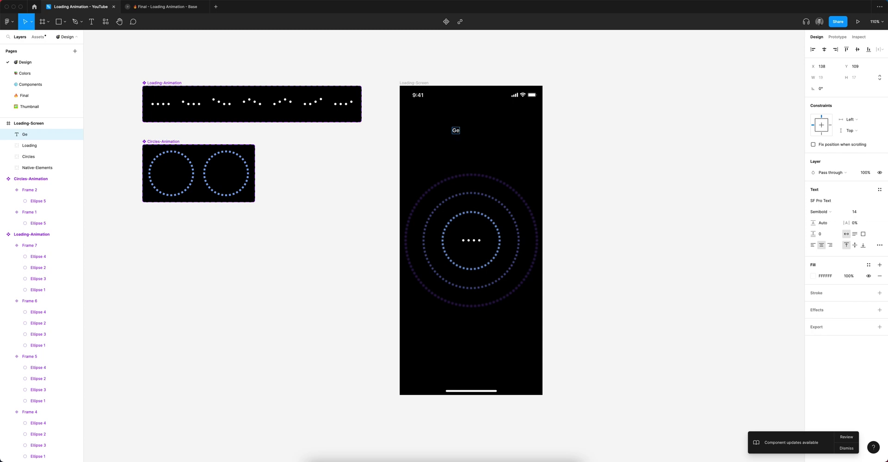
pyautogui.write('nerating')
pyautogui.press('Return')
pyautogui.write('yo')
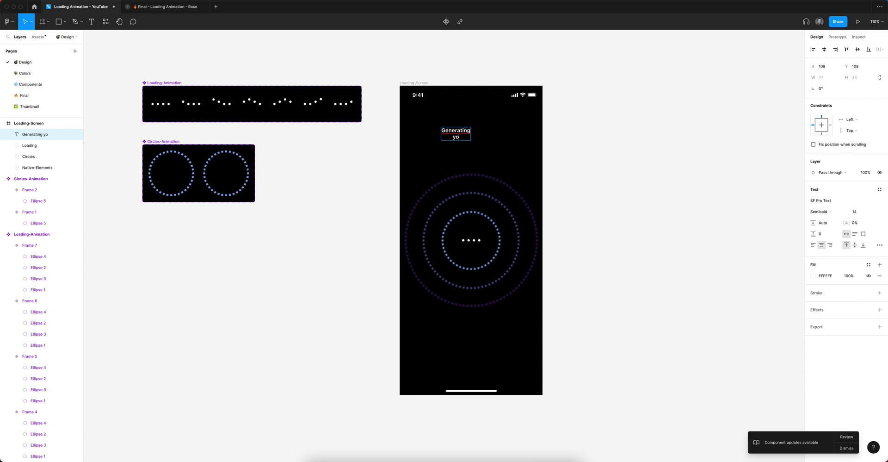
pyautogui.write('ur data')
pyautogui.press('Escape')
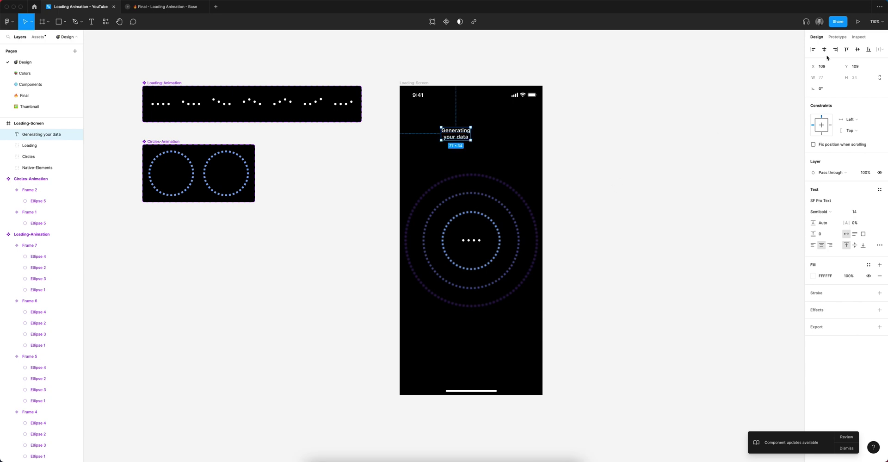
# - Centre the headline horizontally and set it to Aeonik Regular at size 40
pyautogui.click(824, 49)
pyautogui.click(855, 211)
pyautogui.write('40')
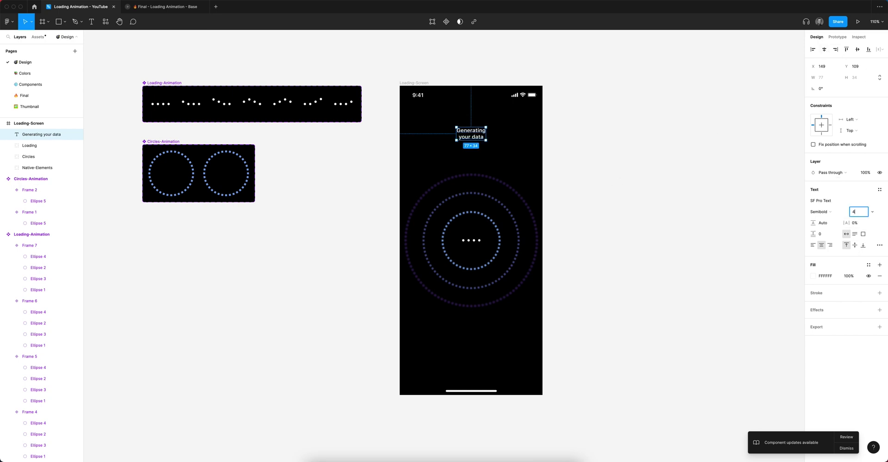
pyautogui.press('Return')
pyautogui.click(825, 202)
pyautogui.write('Aeonik')
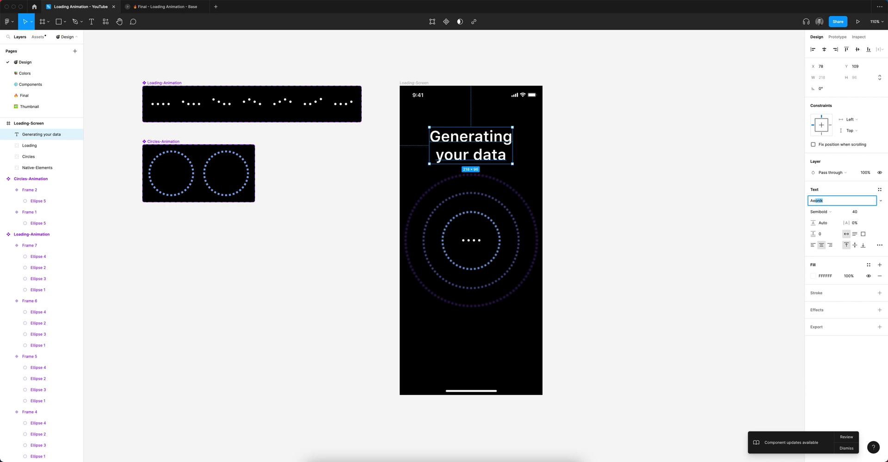
pyautogui.press('Return')
pyautogui.click(832, 211)
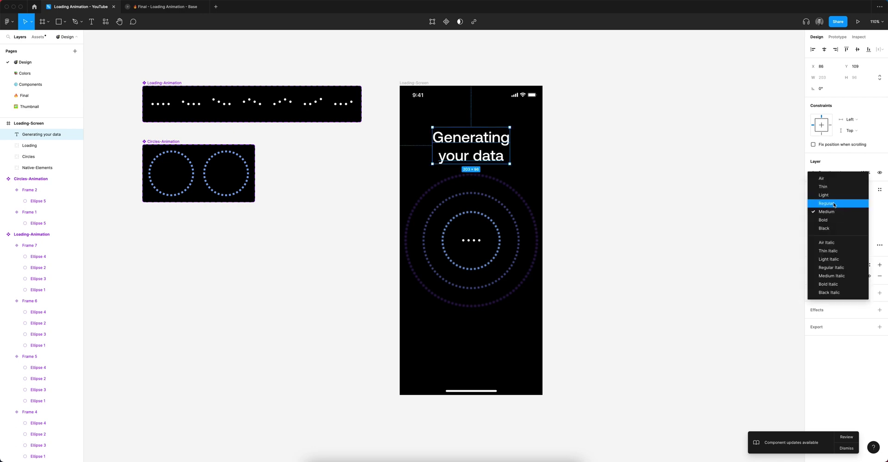
pyautogui.click(840, 204)
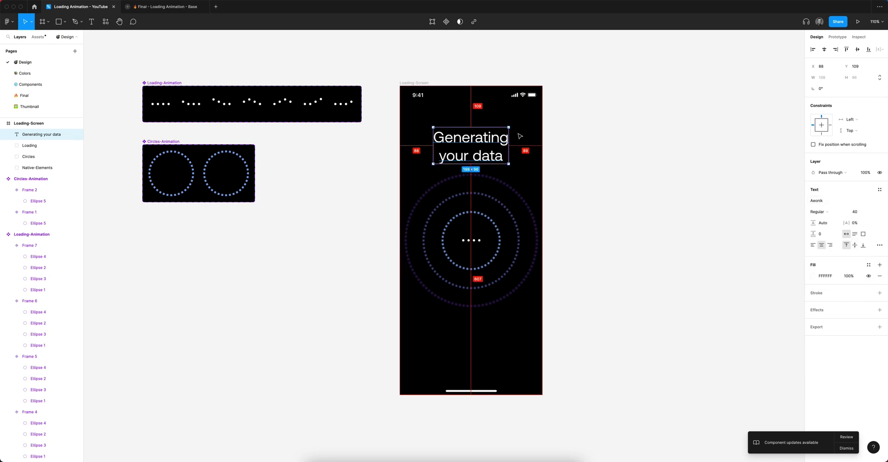
# - Give the headline the Gradient Linear fill and nudge it slightly higher
pyautogui.press('Up')
pyautogui.press('Up')
pyautogui.press('Up')
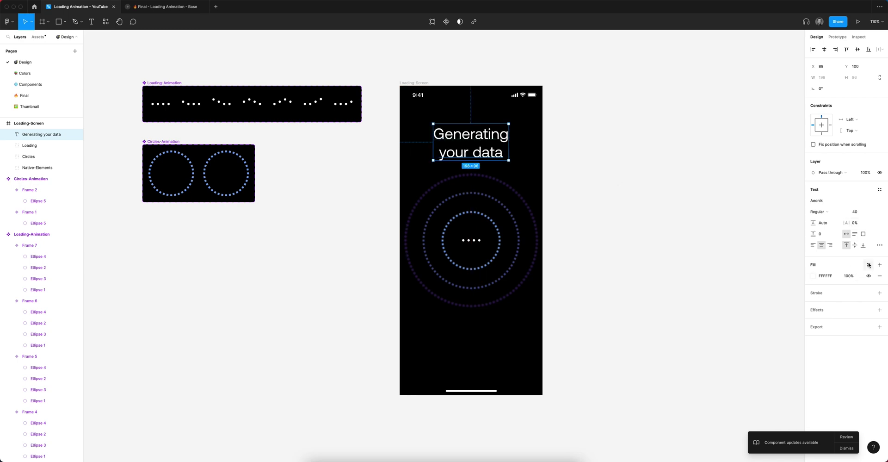
pyautogui.click(869, 264)
pyautogui.click(843, 397)
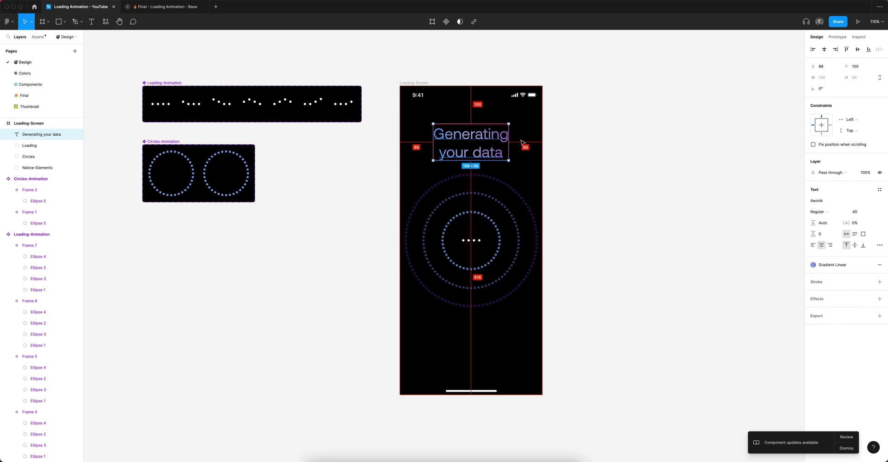
pyautogui.press('Up')
pyautogui.press('Up')
pyautogui.press('Up')
pyautogui.press('Up')
pyautogui.press('Up')
pyautogui.press('Up')
pyautogui.press('Up')
pyautogui.press('Up')
pyautogui.press('Up')
pyautogui.press('Down')
pyautogui.press('Down')
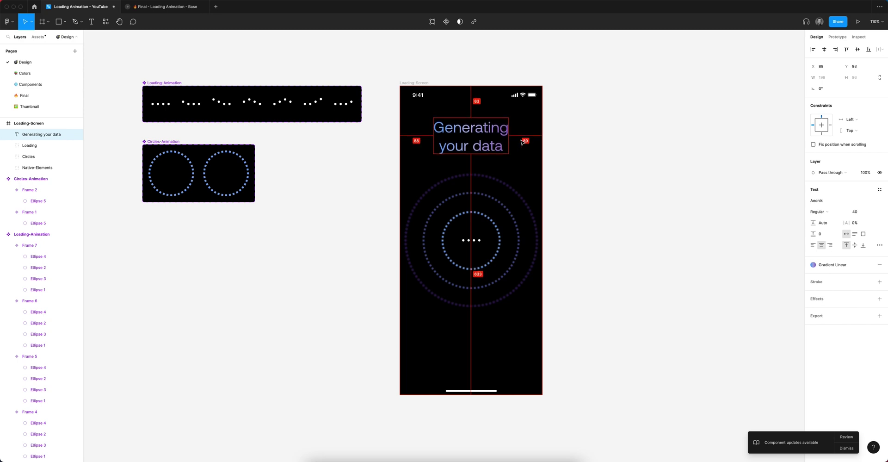
pyautogui.press('Down')
pyautogui.press('Down')
pyautogui.click(611, 170)
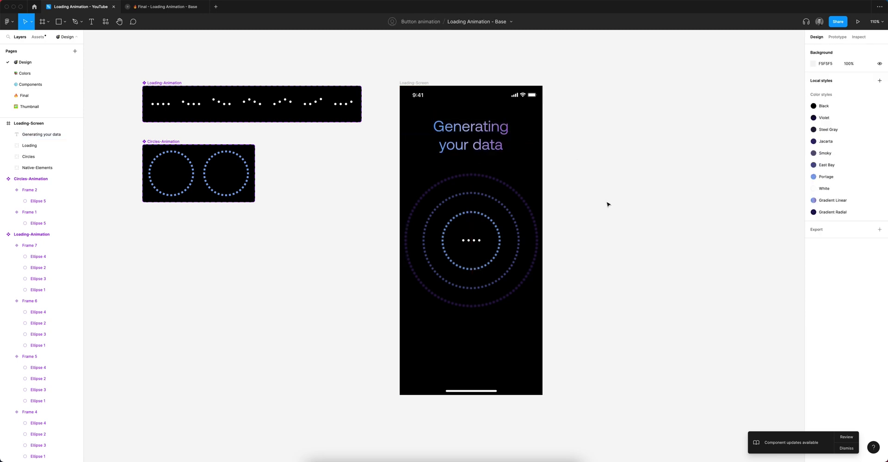
pyautogui.scroll(-2, 608, 204)
# - Add a centred 'Loading...' label near the bottom, size 14, in the Smoky colour
pyautogui.press('t')
pyautogui.click(460, 346)
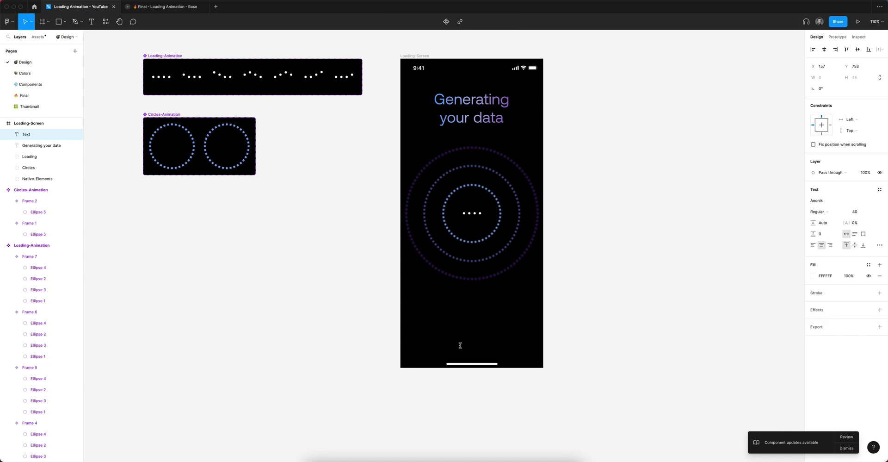
pyautogui.write('Loading')
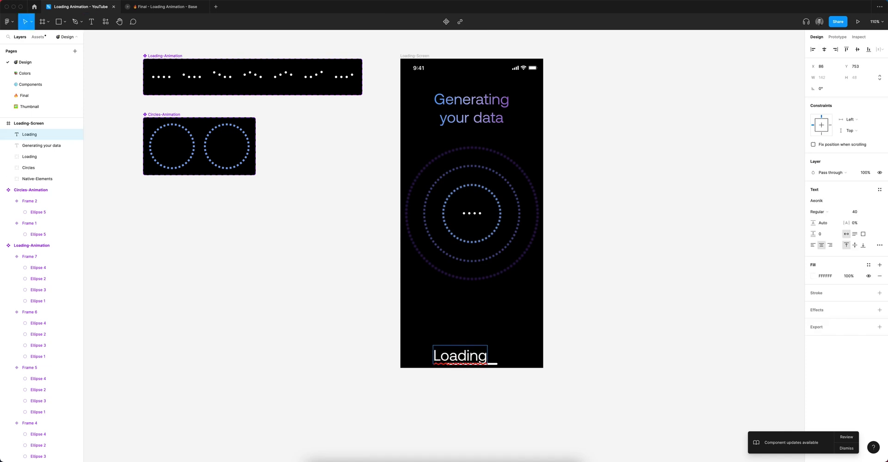
pyautogui.write('...')
pyautogui.press('Escape')
pyautogui.click(854, 211)
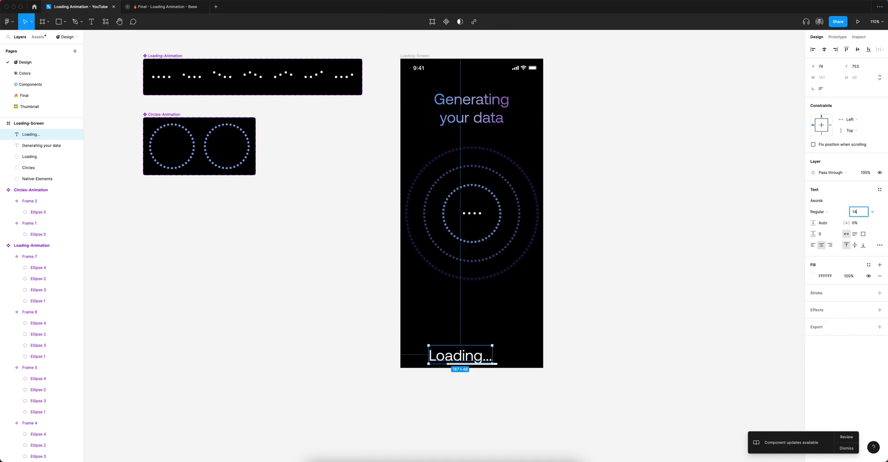
pyautogui.write('14')
pyautogui.press('Return')
pyautogui.click(869, 264)
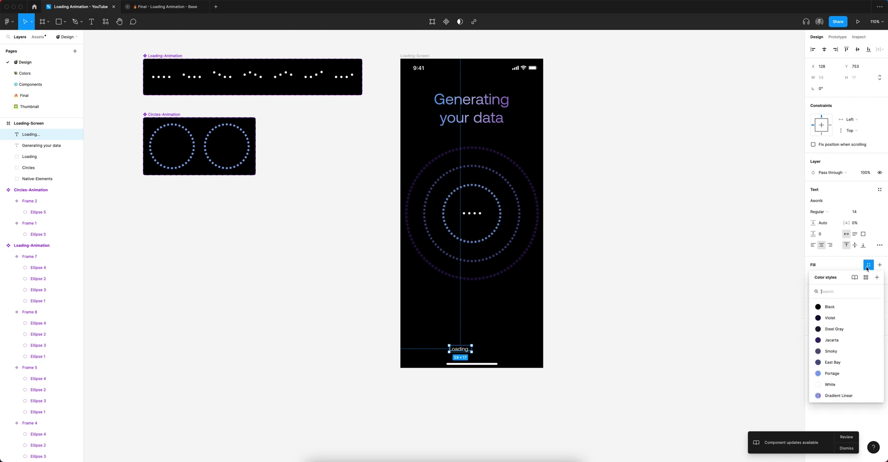
pyautogui.click(841, 351)
pyautogui.keyDown('ctrl'); pyautogui.scroll(5, 484, 382); pyautogui.keyUp('ctrl')
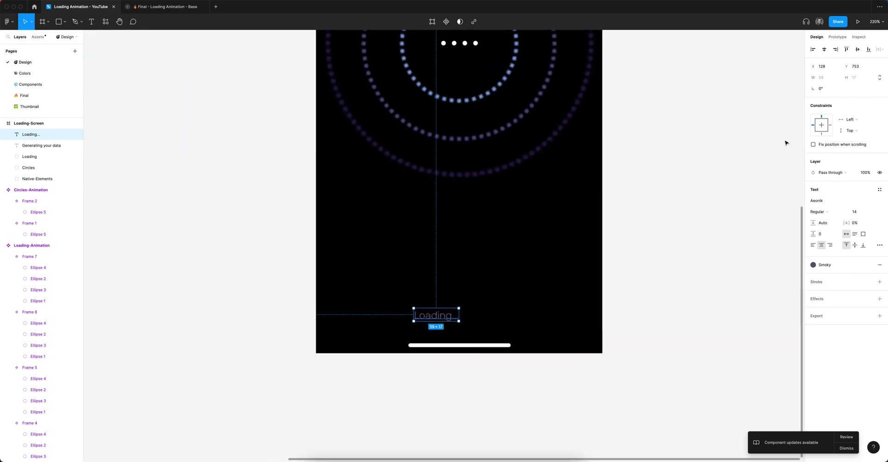
pyautogui.click(824, 50)
pyautogui.moveTo(456, 314); pyautogui.dragTo(457, 296)
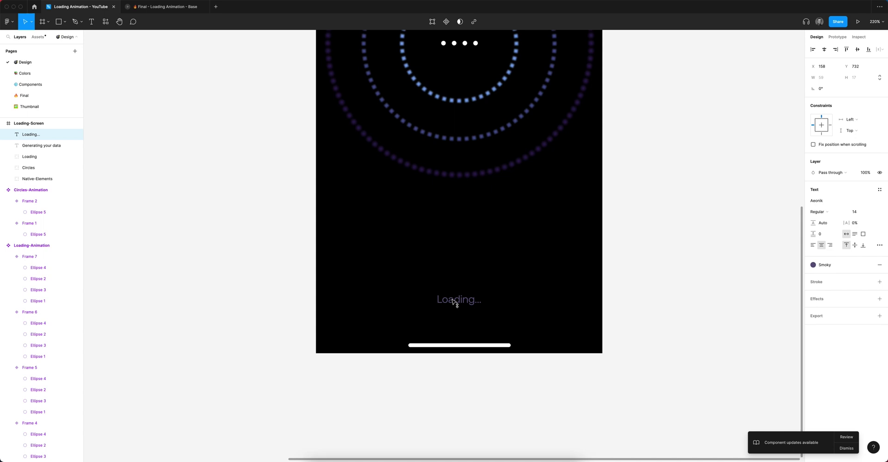
# - Wrap the label in an auto-layout frame with 32/16 padding, moved slightly up
pyautogui.hotkey('shift', 'a')
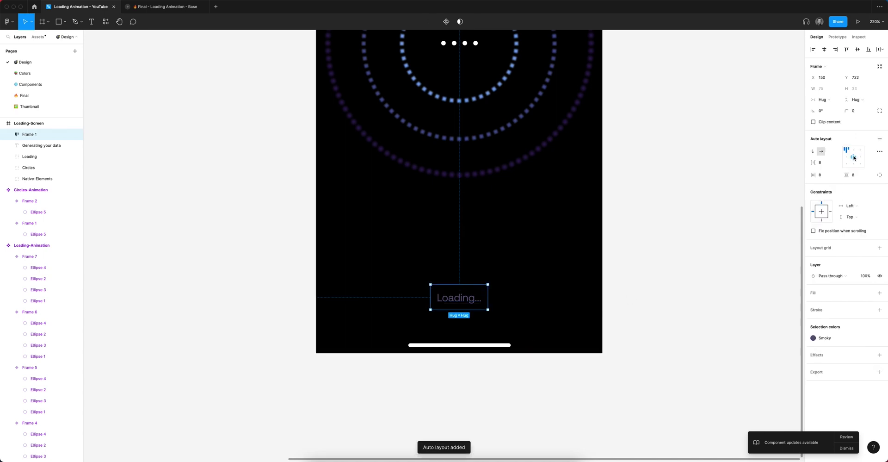
pyautogui.click(829, 175)
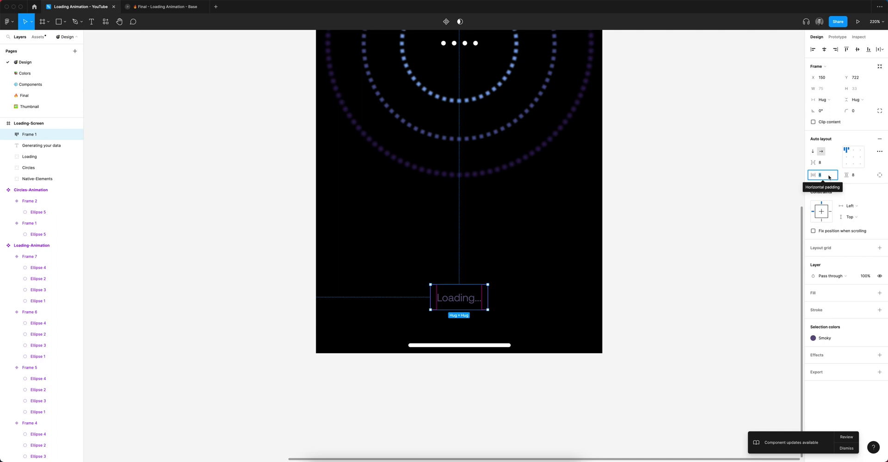
pyautogui.write('32')
pyautogui.press('Tab')
pyautogui.write('16')
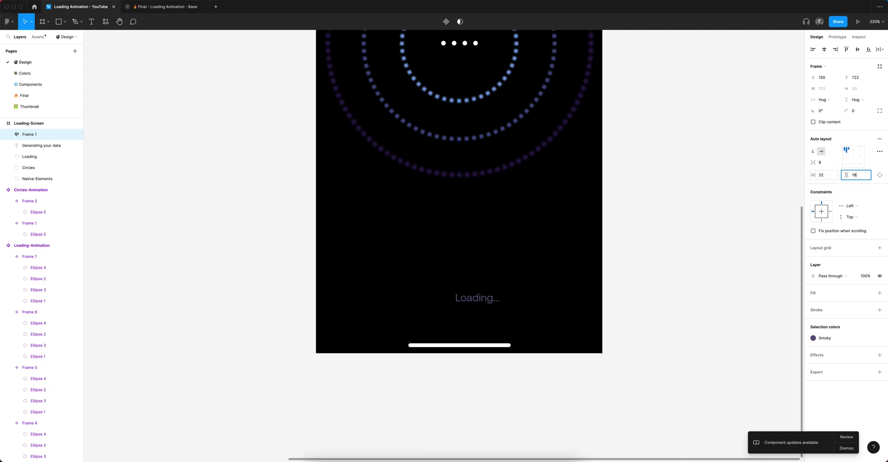
pyautogui.press('Return')
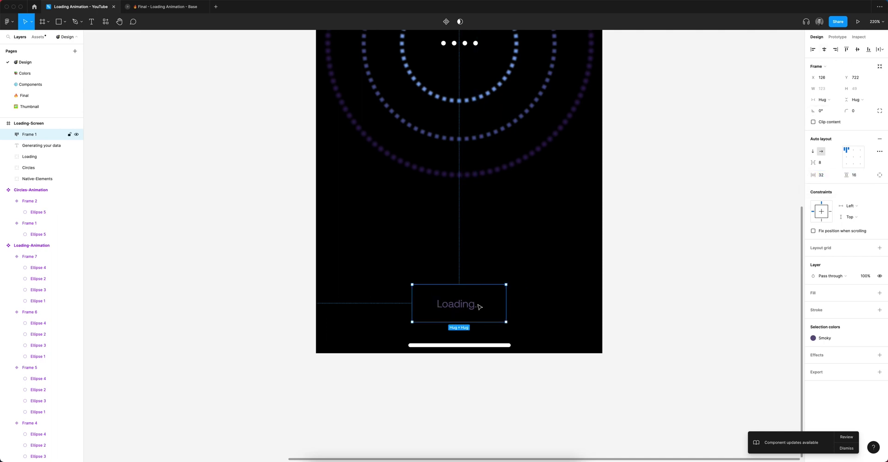
pyautogui.moveTo(480, 306); pyautogui.dragTo(480, 299)
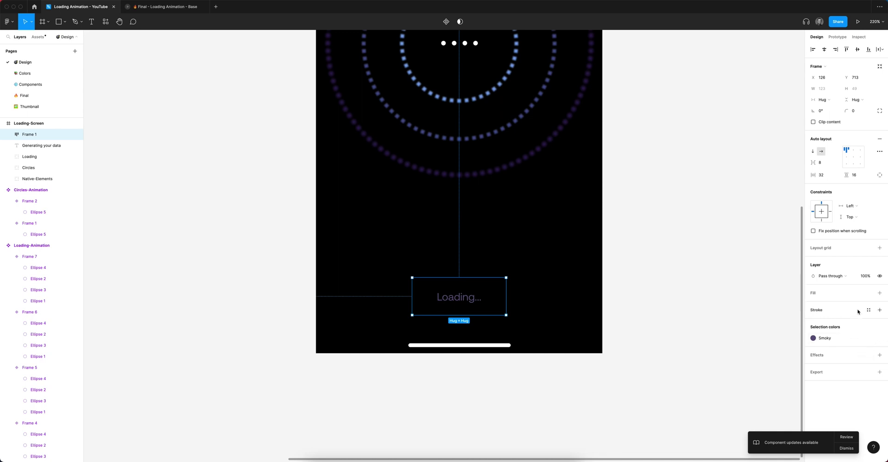
# - Fill the Loading button with Steel Gray and round its corners to 40
pyautogui.click(869, 293)
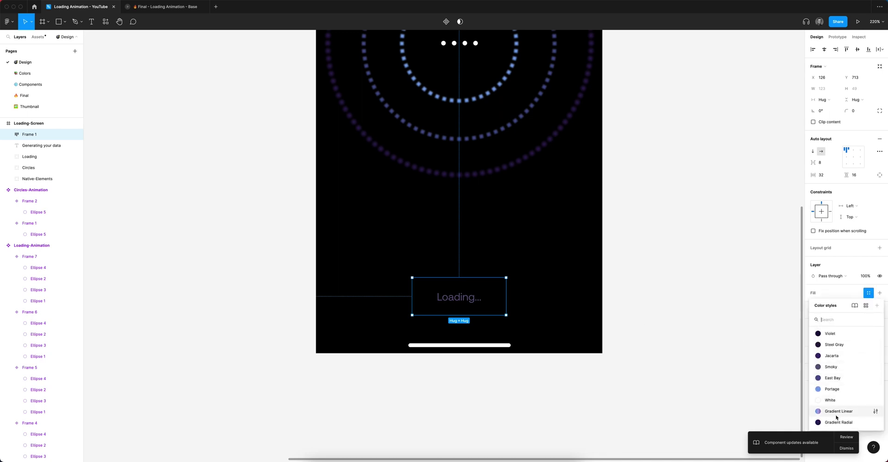
pyautogui.scroll(2, 837, 402)
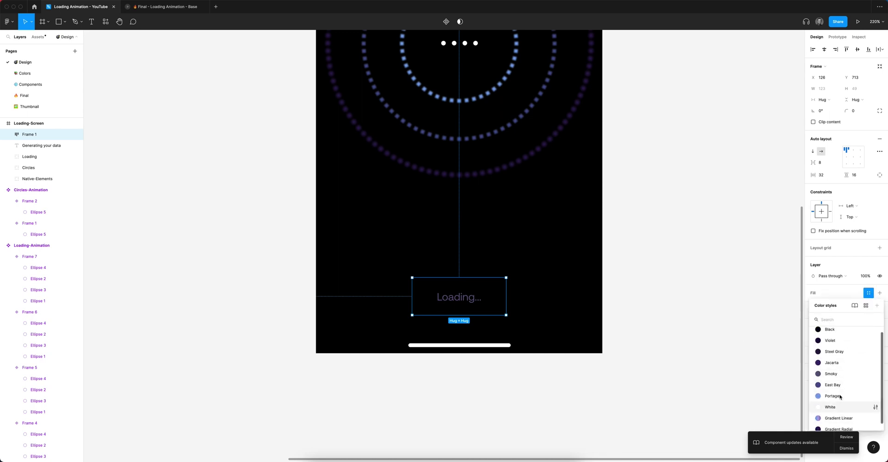
pyautogui.click(839, 357)
pyautogui.click(854, 111)
pyautogui.write('8')
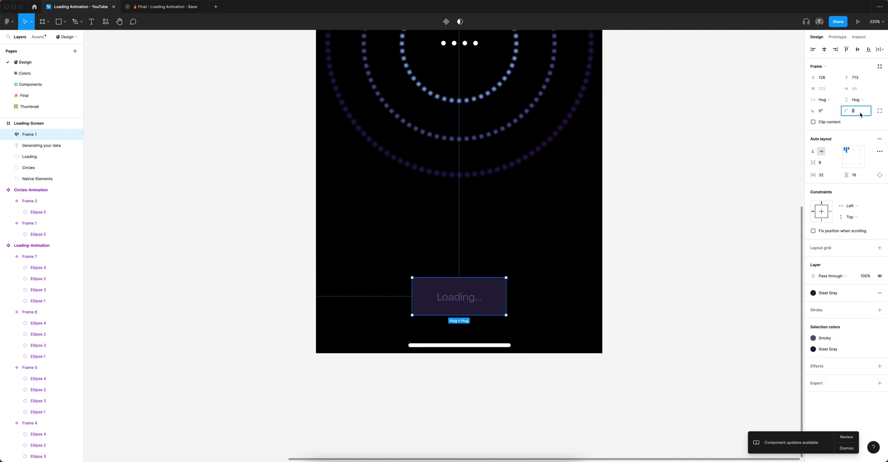
pyautogui.write('40')
pyautogui.press('Return')
pyautogui.scroll(-5, 637, 238)
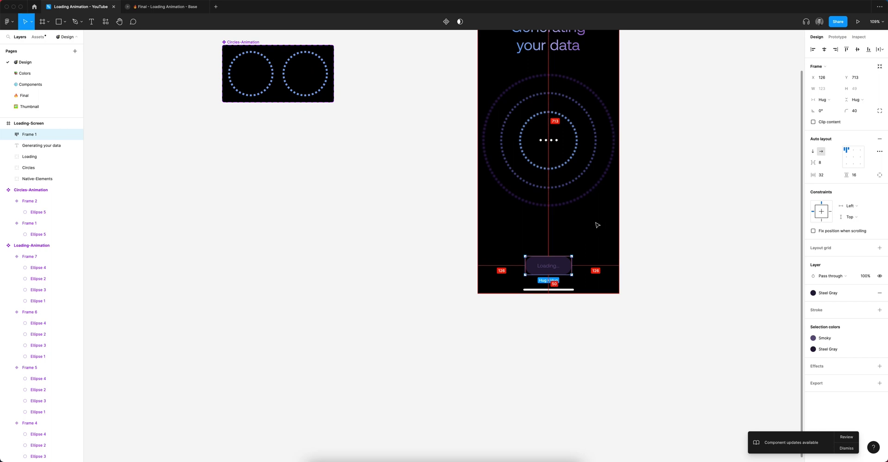
# - Nudge the Loading pill into its final spot near the screen bottom
pyautogui.hotkey('shift', 'Up')
pyautogui.hotkey('shift', 'Up')
pyautogui.press('Down')
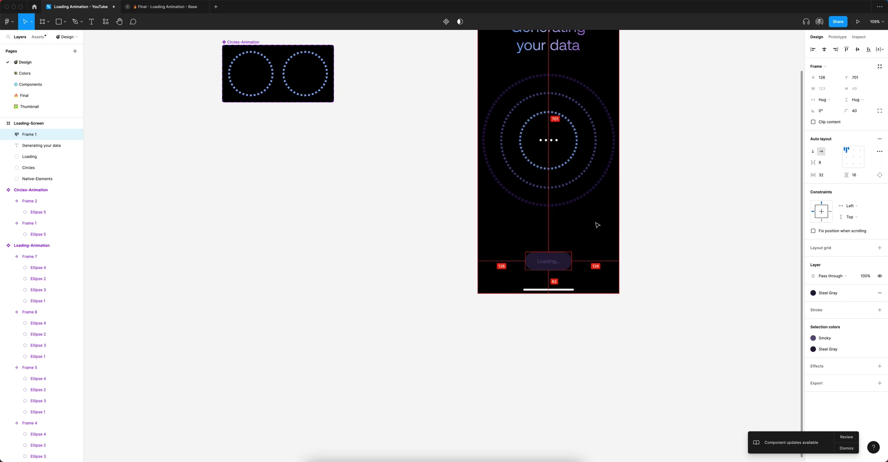
pyautogui.press('Down')
pyautogui.press('Escape')
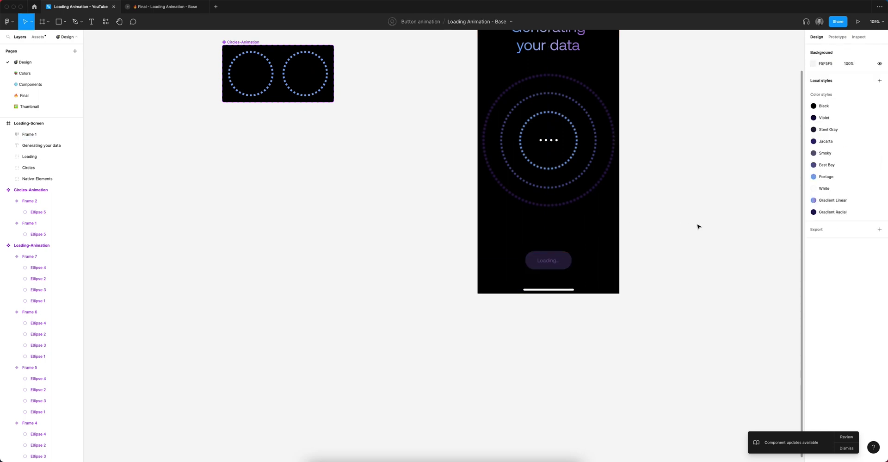
pyautogui.scroll(2, 698, 227)
pyautogui.scroll(3, 689, 233)
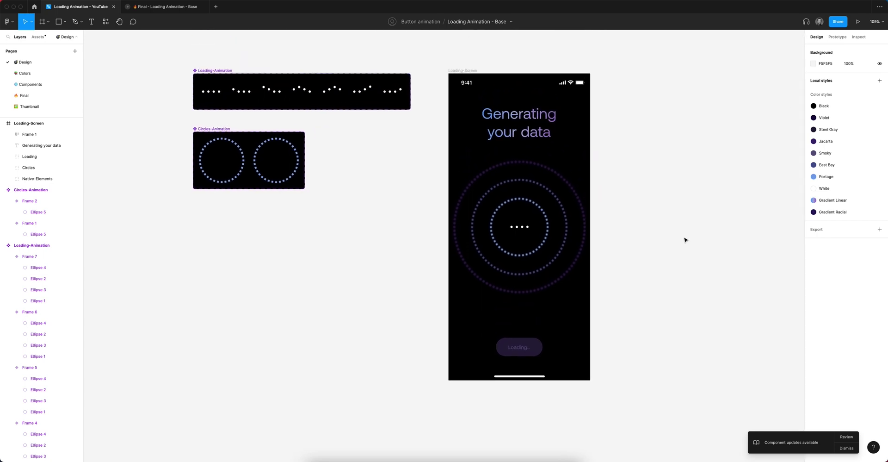
pyautogui.scroll(-3, 573, 282)
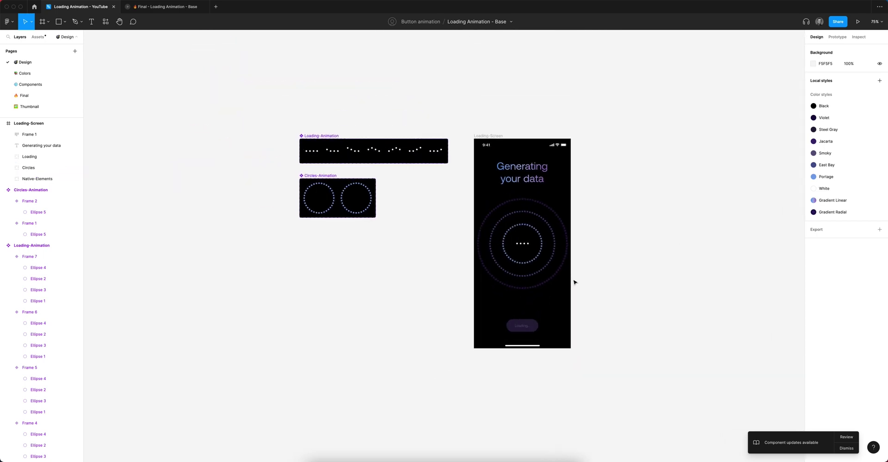
# - Shift the circles and dots group lower and move the headline back down
pyautogui.moveTo(595, 290); pyautogui.dragTo(476, 218)
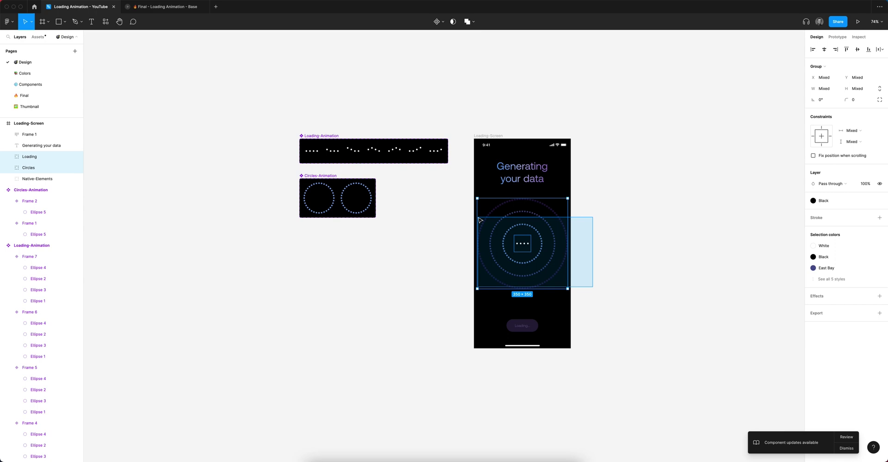
pyautogui.hotkey('shift', 'Down')
pyautogui.hotkey('shift', 'Down')
pyautogui.press('Down')
pyautogui.press('Down')
pyautogui.press('Down')
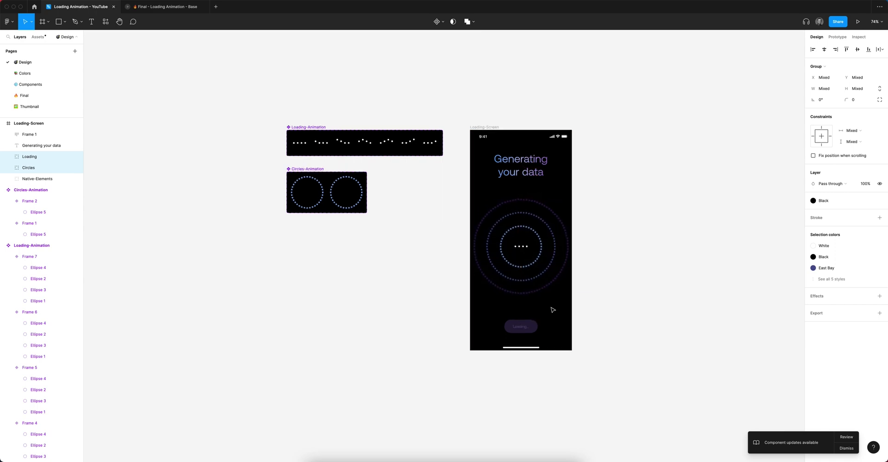
pyautogui.scroll(3, 551, 307)
pyautogui.click(659, 265)
pyautogui.click(42, 145)
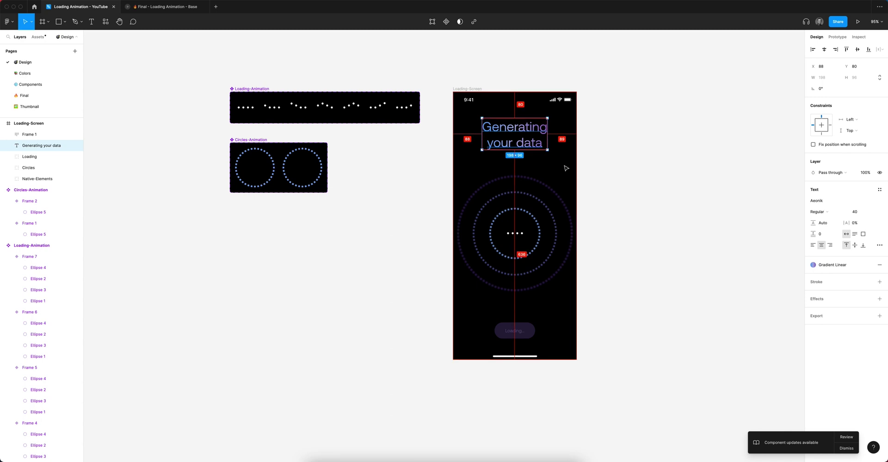
pyautogui.hotkey('shift', 'Down')
pyautogui.hotkey('shift', 'Down')
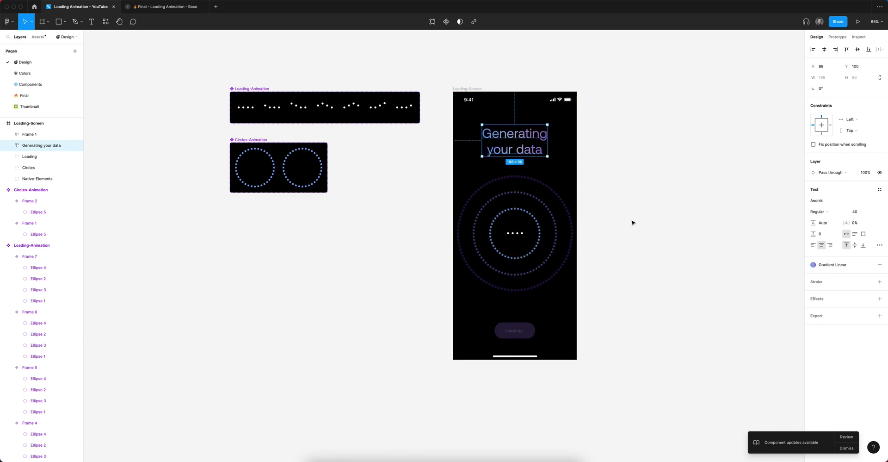
pyautogui.click(633, 223)
pyautogui.hscroll(2, 633, 222)
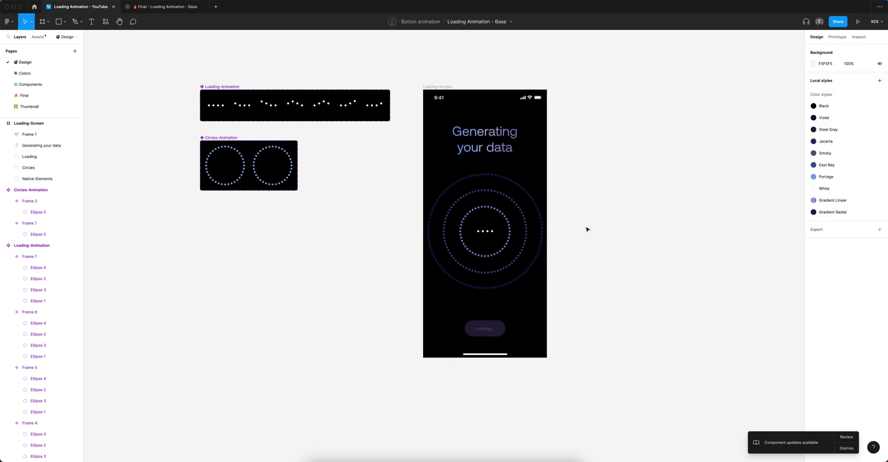
# - Draw a large circle across the screen centre filled with the Gradient Radial style
pyautogui.press('o')
pyautogui.moveTo(424, 167); pyautogui.dragTo(543, 292)
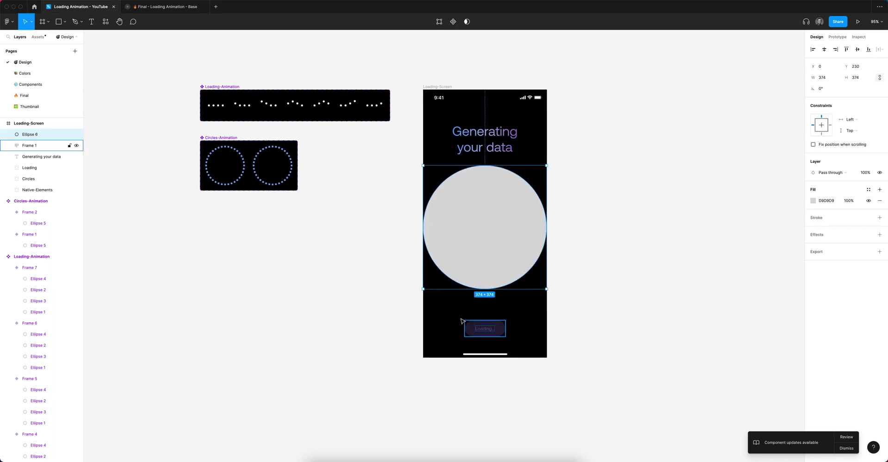
pyautogui.click(869, 189)
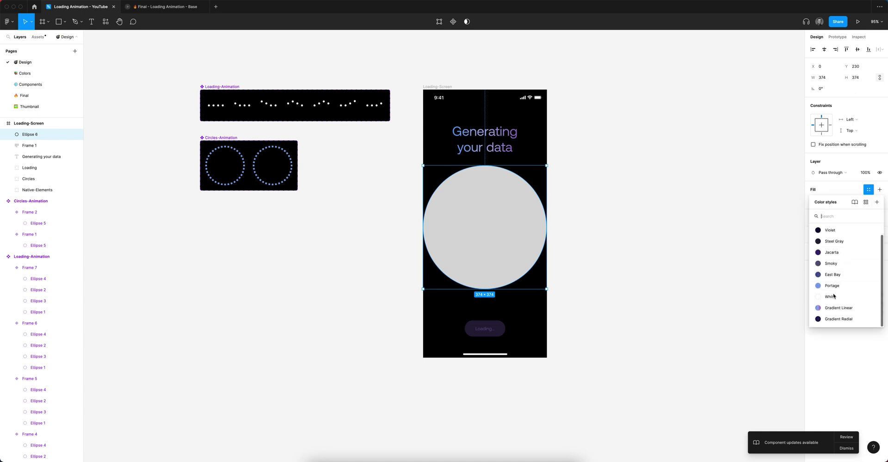
pyautogui.click(839, 319)
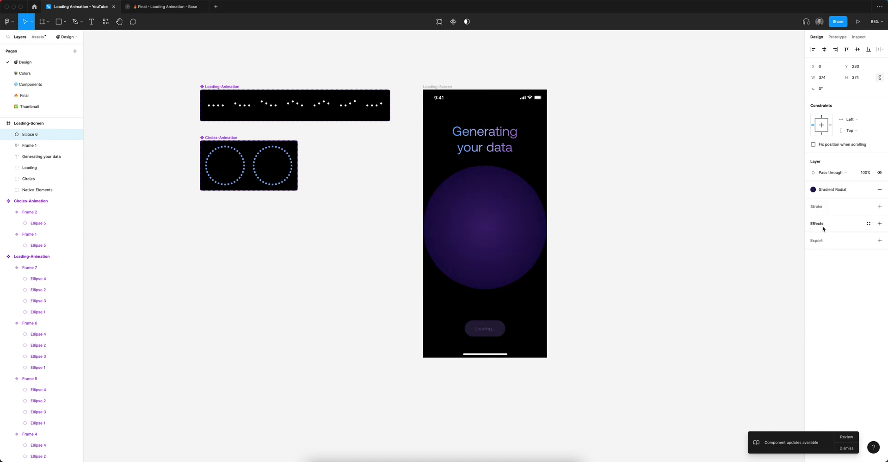
# - Add a 124 layer blur, nudge the glow lower, and layer it below Native-Elements
pyautogui.click(880, 223)
pyautogui.click(835, 235)
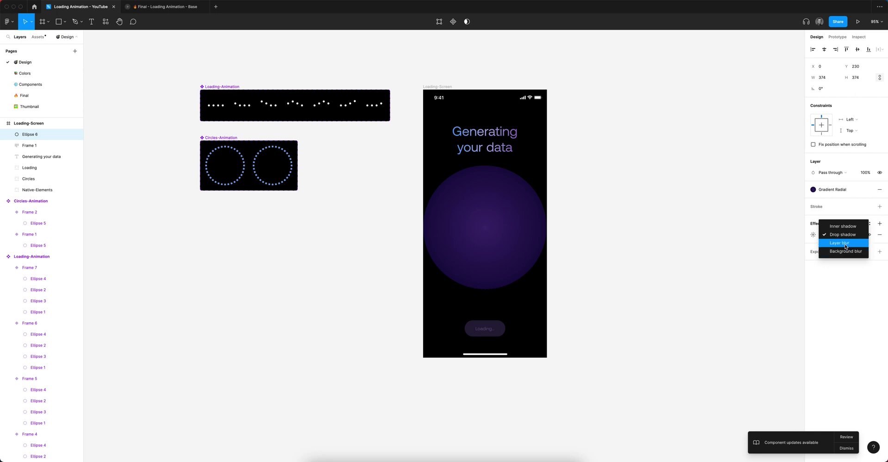
pyautogui.click(846, 243)
pyautogui.click(813, 235)
pyautogui.write('124')
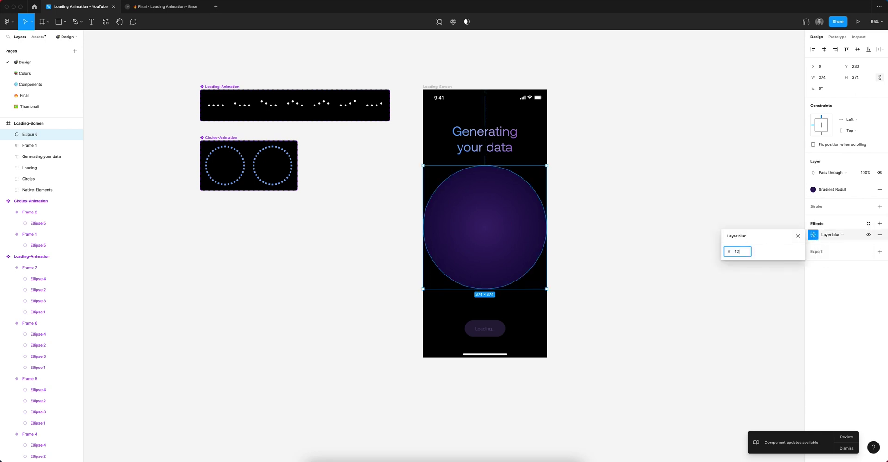
pyautogui.press('Return')
pyautogui.click(625, 219)
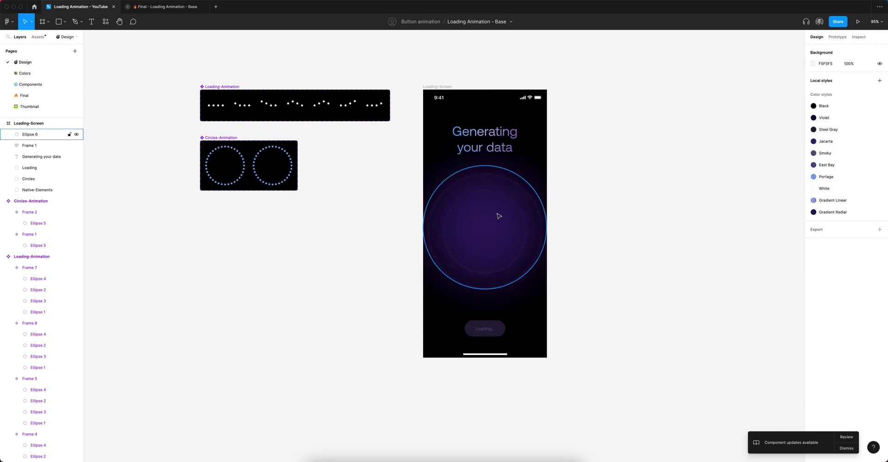
pyautogui.click(497, 218)
pyautogui.moveTo(497, 221); pyautogui.dragTo(501, 238)
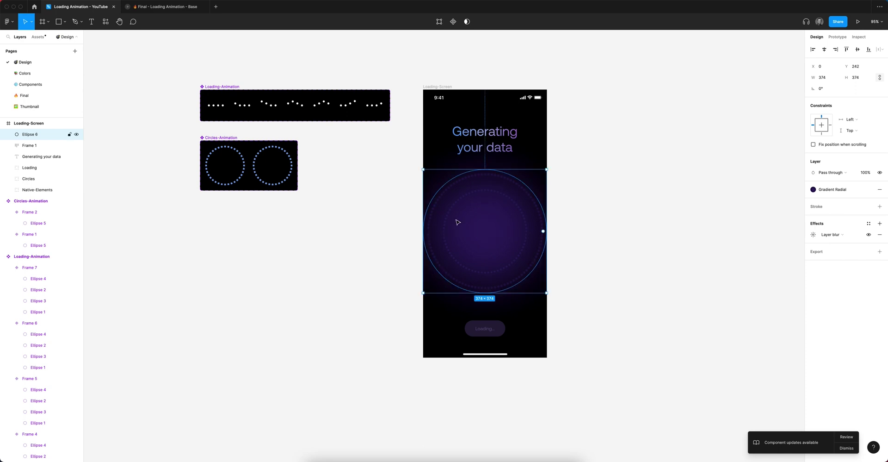
pyautogui.moveTo(28, 135)
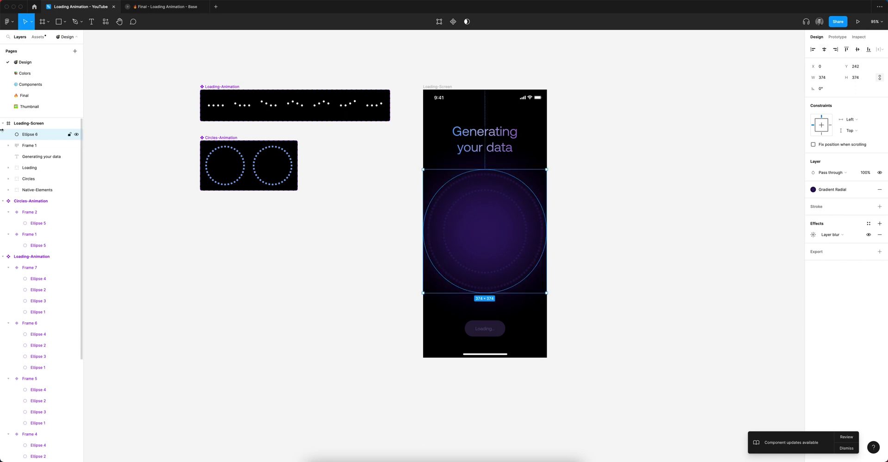
pyautogui.moveTo(32, 135); pyautogui.dragTo(40, 189)
# - Select all seven frames of the Loading-Animation component
pyautogui.scroll(5, 489, 241)
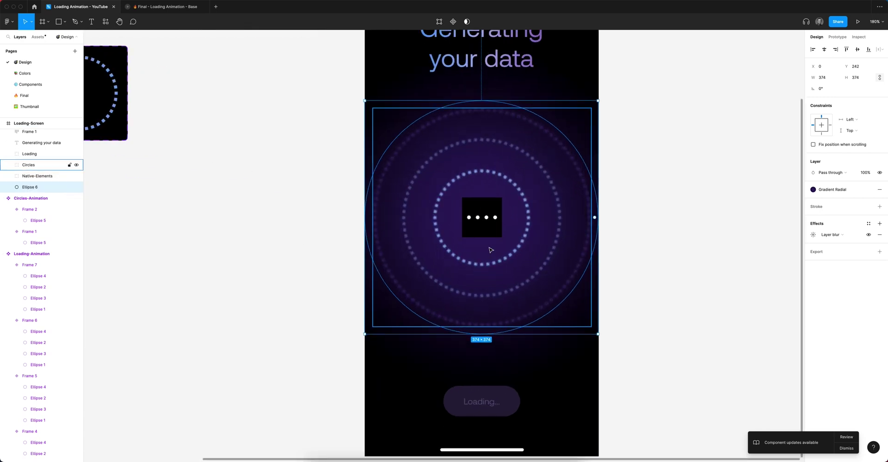
pyautogui.click(491, 229)
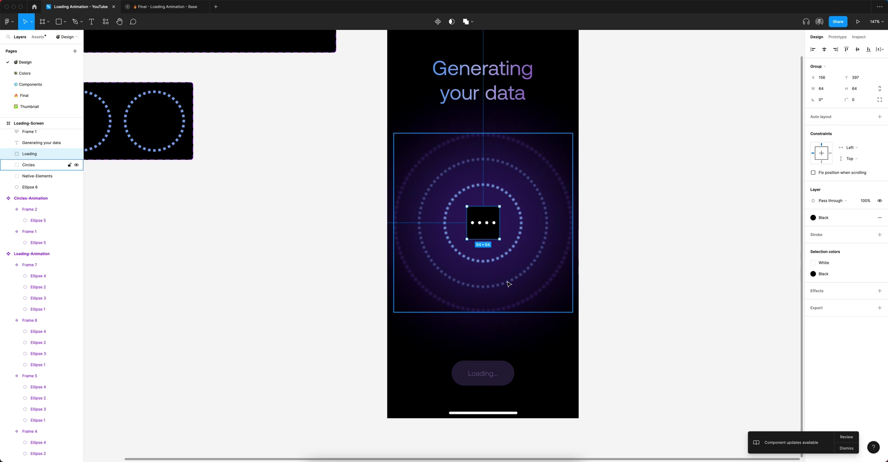
pyautogui.hscroll(-5, 508, 283)
pyautogui.scroll(4, 462, 281)
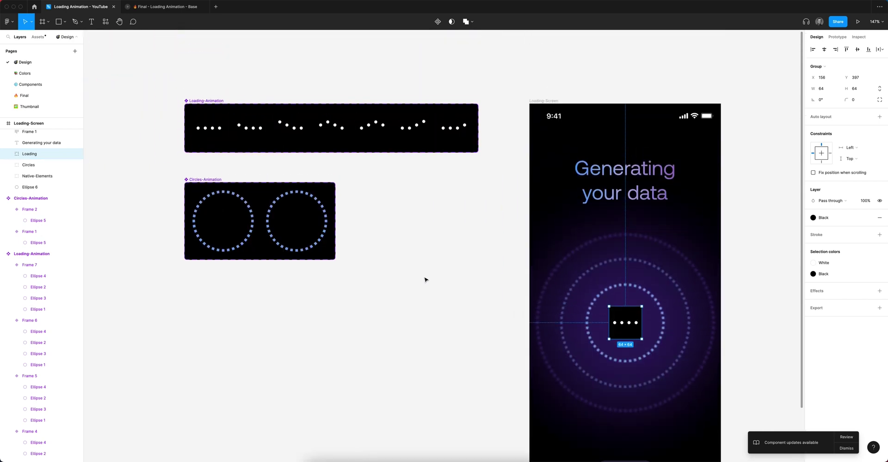
pyautogui.click(212, 129)
pyautogui.keyDown('shift'); pyautogui.click(250, 129); pyautogui.keyUp('shift')
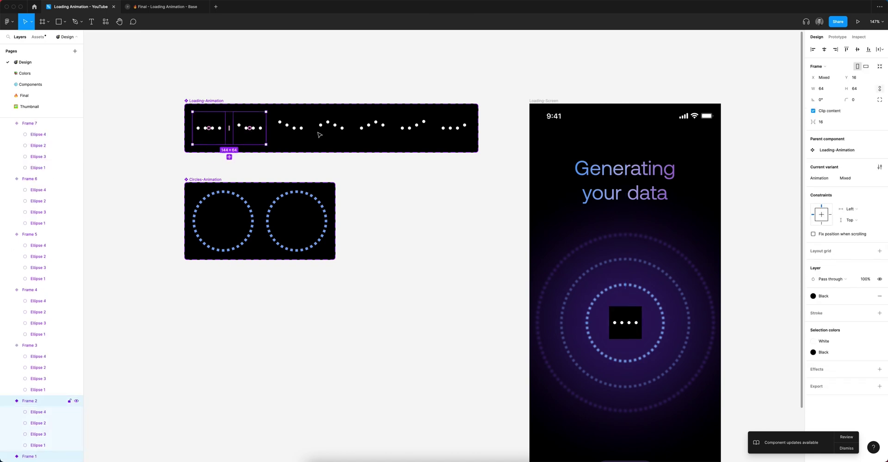
pyautogui.keyDown('shift'); pyautogui.click(291, 130); pyautogui.keyUp('shift')
pyautogui.keyDown('shift'); pyautogui.click(332, 132); pyautogui.keyUp('shift')
pyautogui.keyDown('shift'); pyautogui.click(370, 134); pyautogui.keyUp('shift')
pyautogui.keyDown('shift'); pyautogui.click(411, 128); pyautogui.keyUp('shift')
pyautogui.keyDown('shift'); pyautogui.click(454, 128); pyautogui.keyUp('shift')
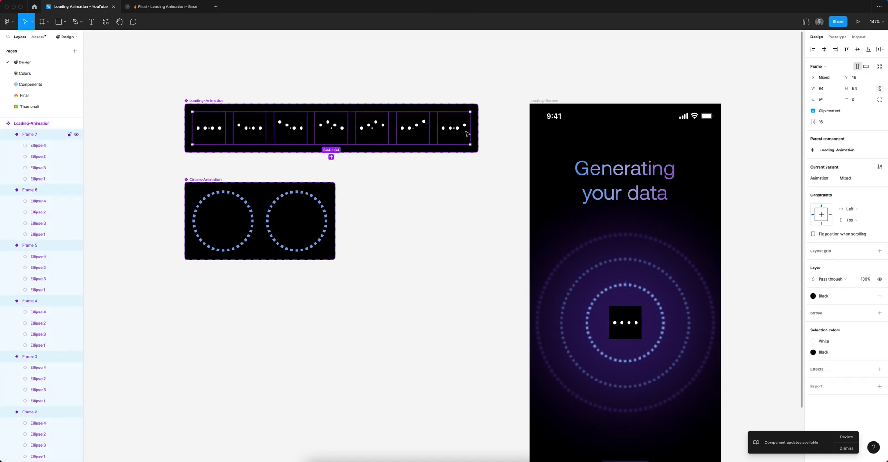
# - Remove the black fill from the animation frames and clear the selection
pyautogui.click(880, 296)
pyautogui.hscroll(6, 637, 285)
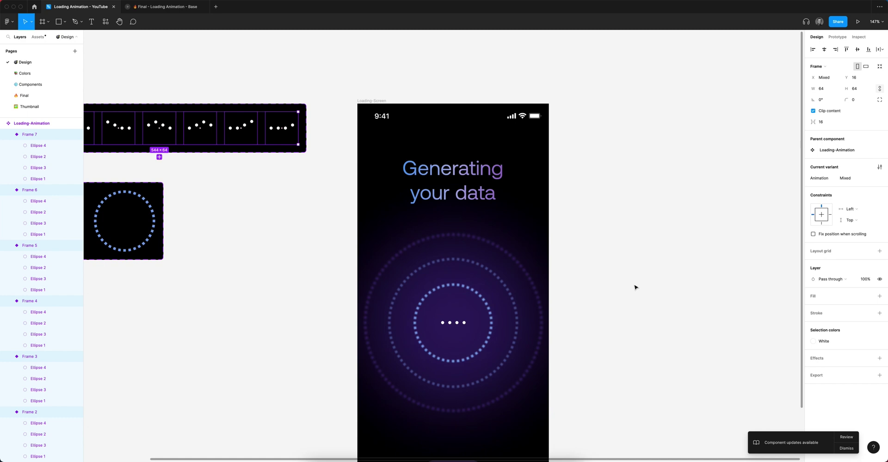
pyautogui.scroll(-2, 603, 298)
pyautogui.click(603, 298)
pyautogui.hscroll(-1, 603, 297)
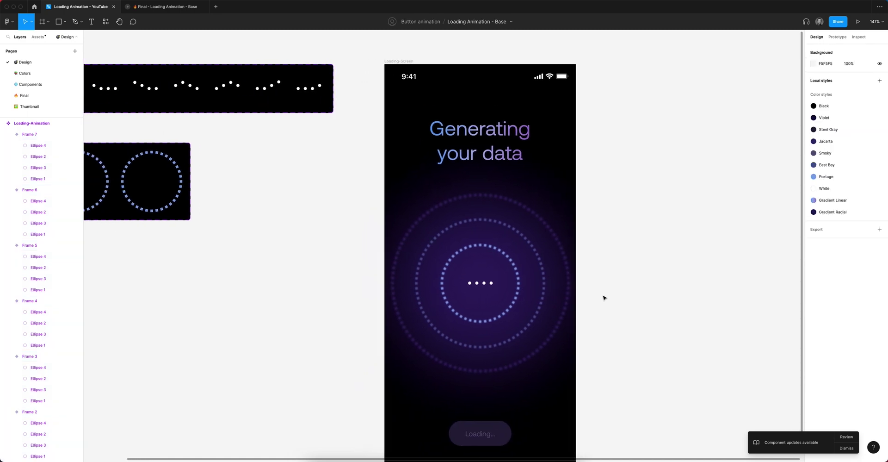
pyautogui.scroll(-1, 604, 297)
pyautogui.scroll(-1, 604, 297)
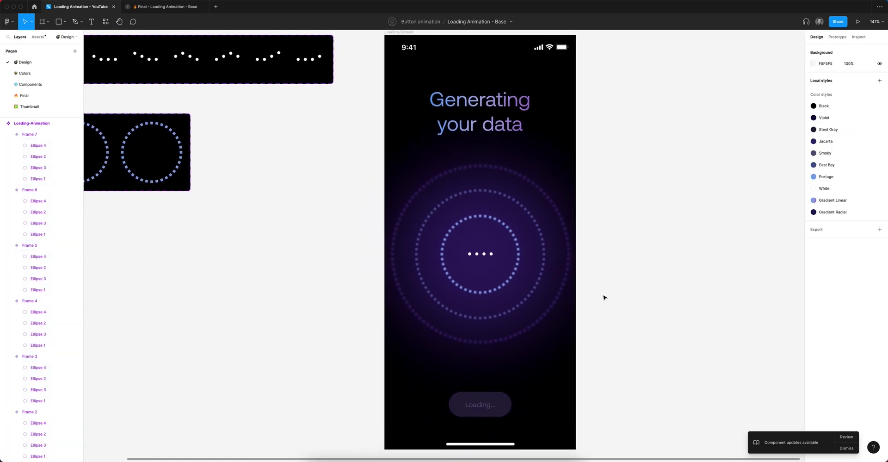
pyautogui.scroll(-2, 604, 297)
pyautogui.scroll(-2, 607, 298)
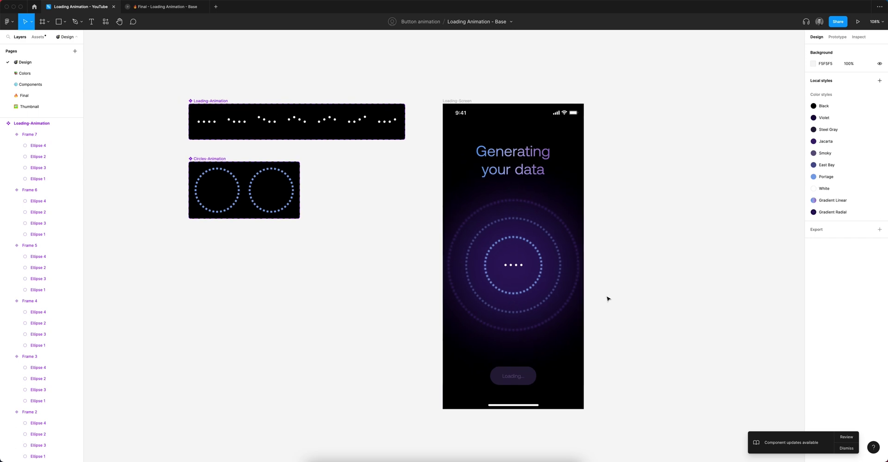
# - Draw a circle at the bottom of the phone screen filled with the Violet style
pyautogui.press('o')
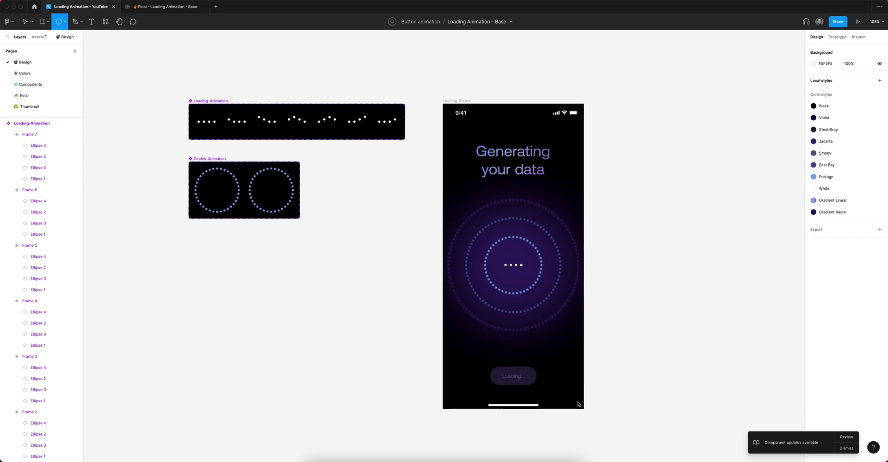
pyautogui.moveTo(464, 350); pyautogui.dragTo(569, 455)
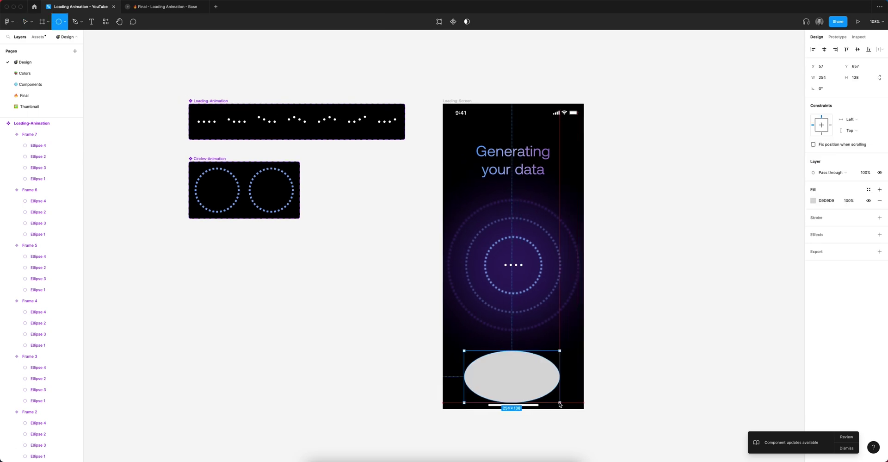
pyautogui.click(869, 190)
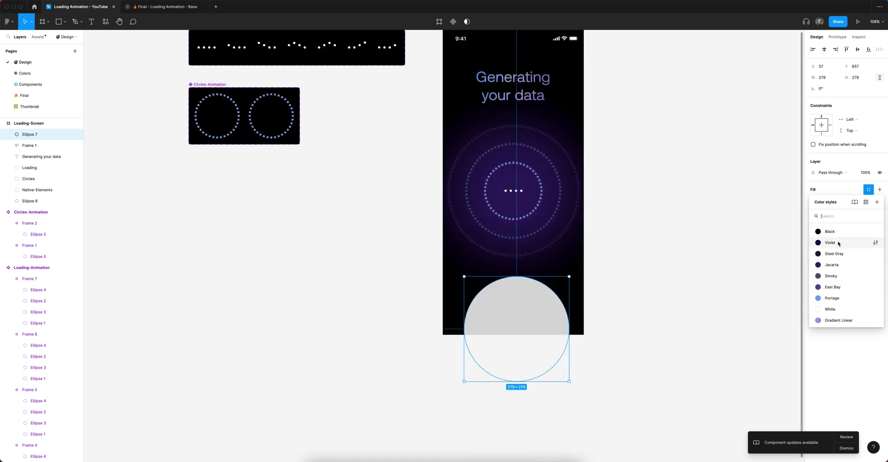
pyautogui.click(840, 242)
# - Add a 100 layer blur, move it below Native-Elements, and widen it to the frame
pyautogui.click(817, 224)
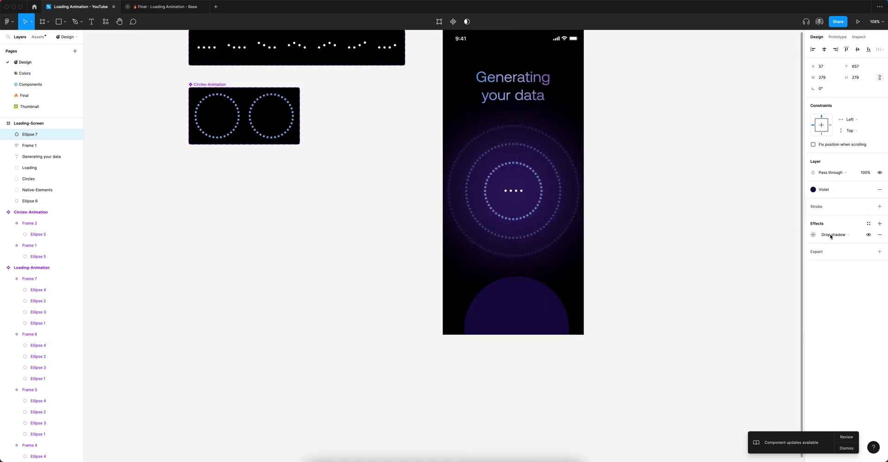
pyautogui.click(837, 234)
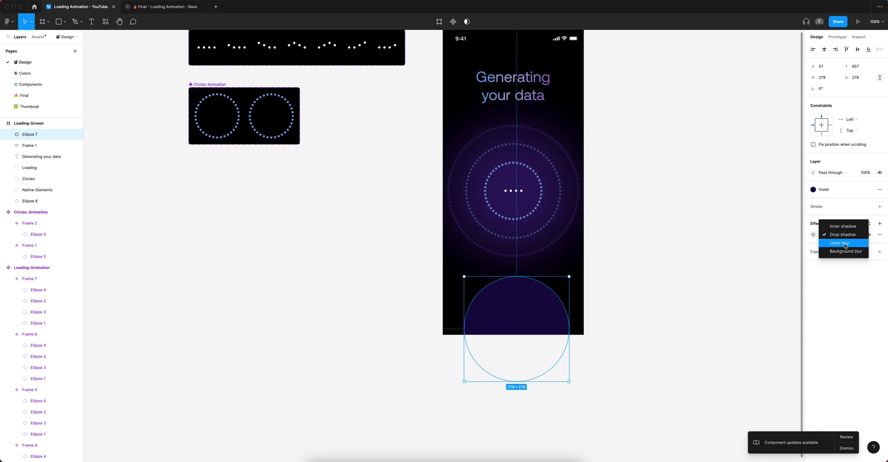
pyautogui.click(845, 243)
pyautogui.click(813, 235)
pyautogui.write('100')
pyautogui.press('Return')
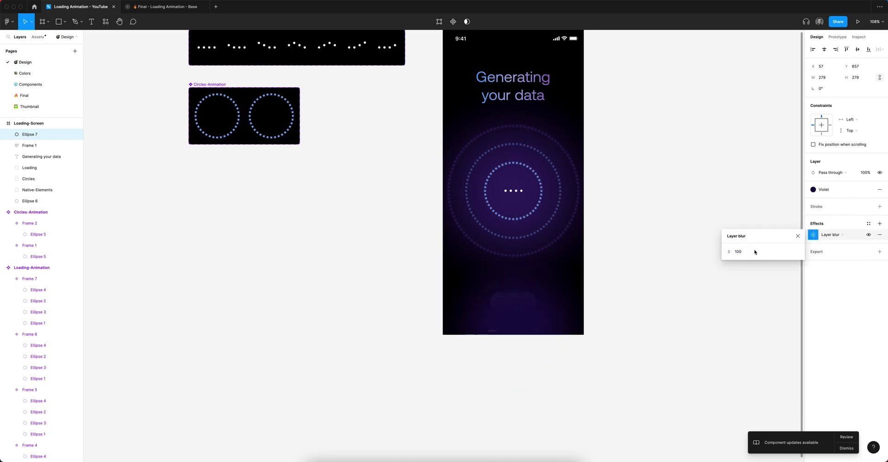
pyautogui.moveTo(29, 135); pyautogui.dragTo(28, 202)
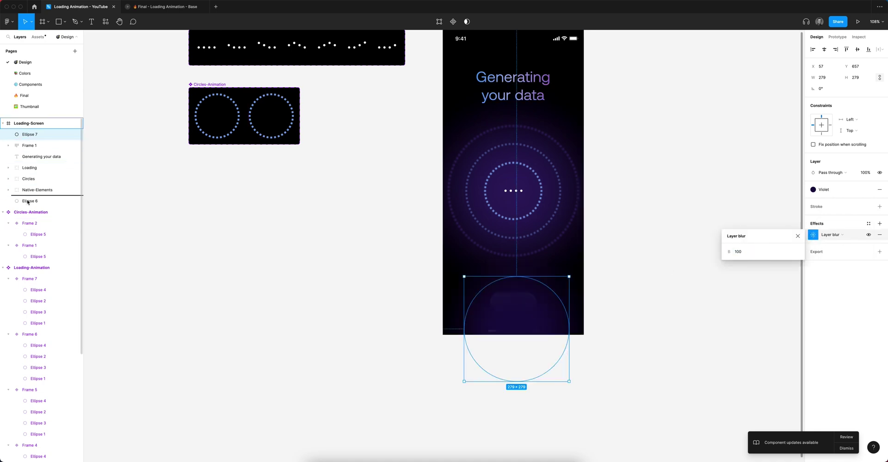
pyautogui.moveTo(569, 312)
pyautogui.mouseDown()
pyautogui.moveTo(584, 313)
pyautogui.moveTo(562, 338)
pyautogui.moveTo(546, 330)
pyautogui.mouseUp()
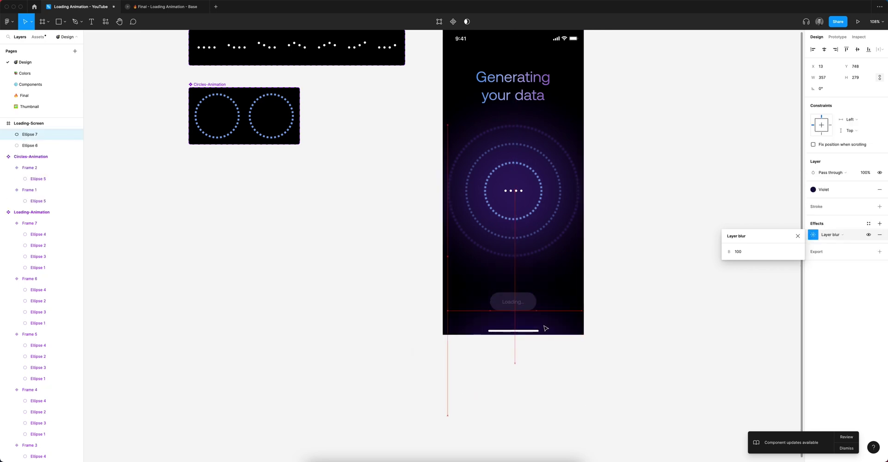
# - Duplicate the violet glow to the top of the screen, shifted further left
pyautogui.scroll(-3, 602, 353)
pyautogui.click(636, 320)
pyautogui.scroll(1, 606, 347)
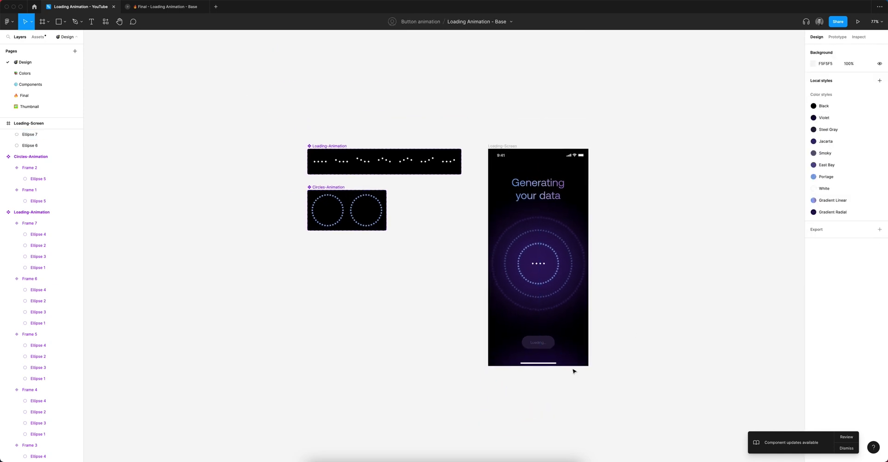
pyautogui.moveTo(562, 361); pyautogui.dragTo(524, 151)
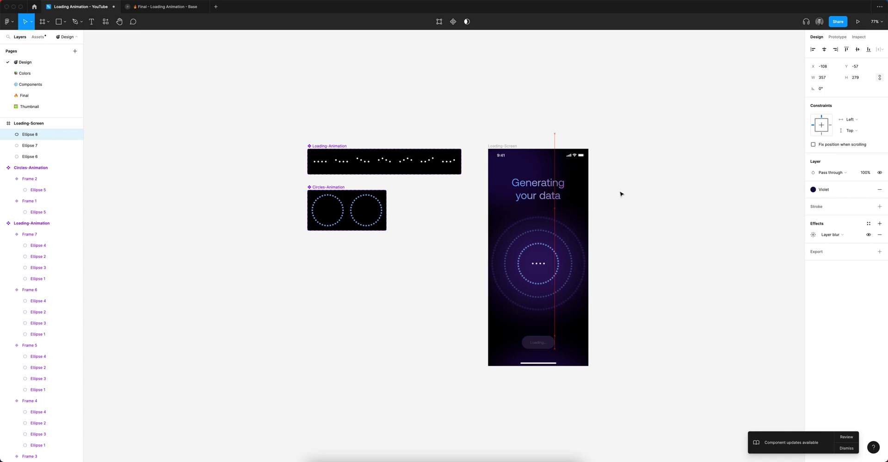
pyautogui.hotkey('shift', 'Left')
pyautogui.hotkey('shift', 'Left')
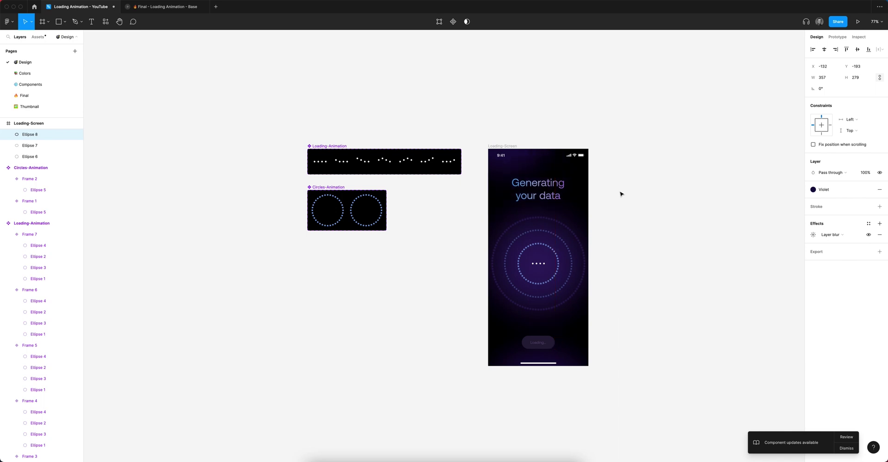
pyautogui.hotkey('shift', 'Left')
pyautogui.hotkey('shift', 'Left')
pyautogui.hotkey('shift', 'Left')
pyautogui.click(621, 193)
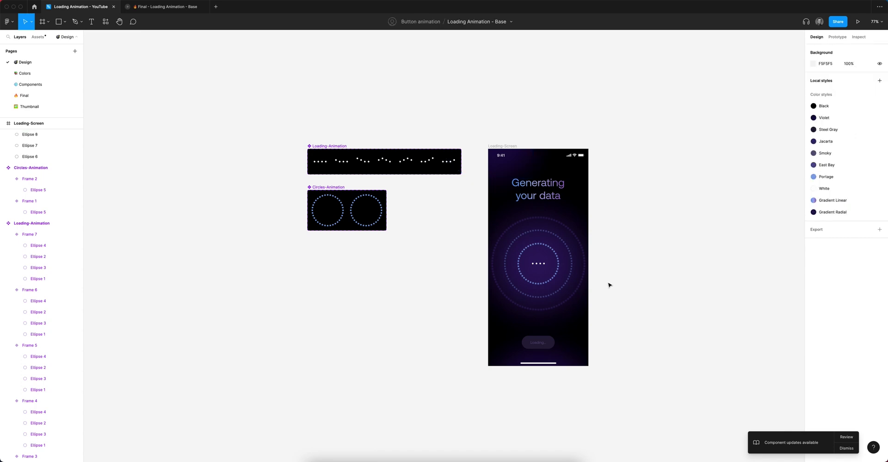
pyautogui.scroll(3, 610, 284)
pyautogui.scroll(3, 555, 301)
pyautogui.scroll(2, 563, 274)
pyautogui.scroll(2, 565, 270)
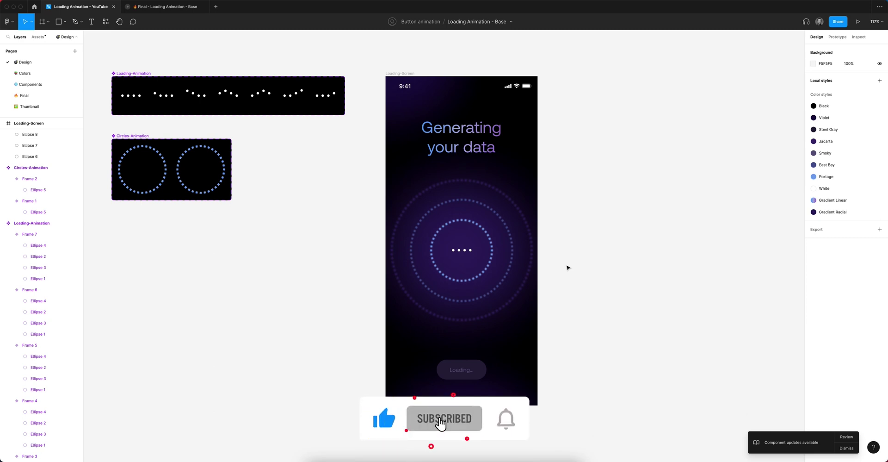
# - Select the Loading-Screen frame and start Present playback
pyautogui.scroll(2, 568, 266)
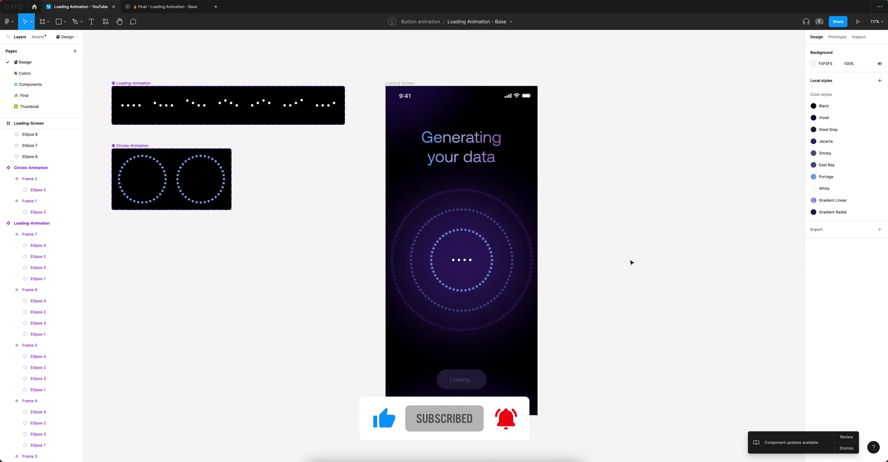
pyautogui.click(418, 99)
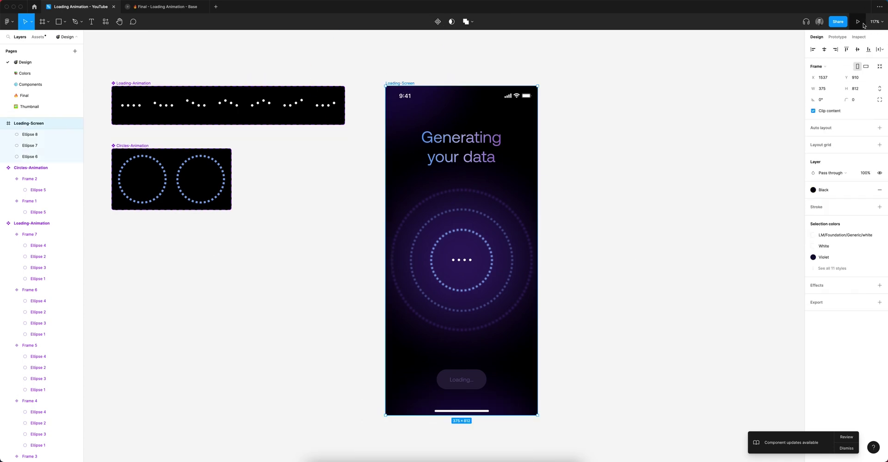